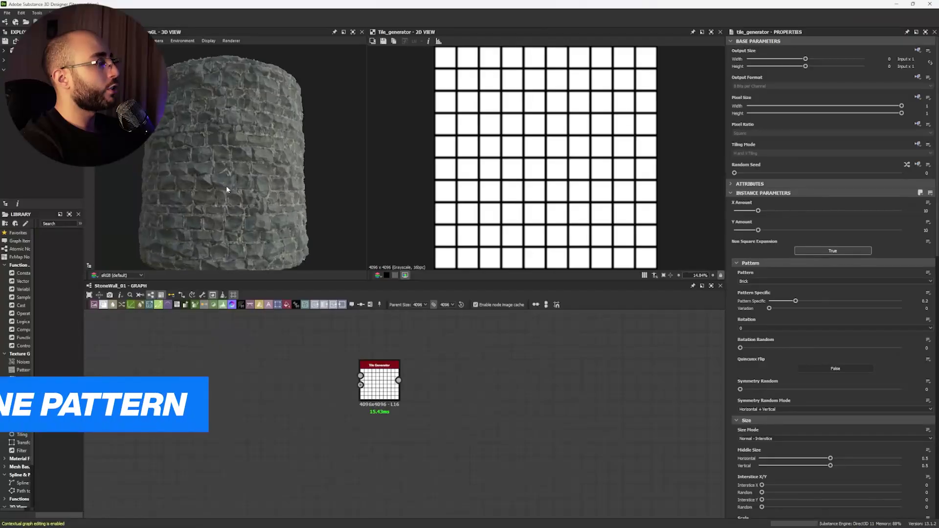
Set the Tile Generator to the Disc pattern with Scale 0.22 and Scale Random 0.67, and raise Interstice X and Y with Random values 0.58 and 1.
ctrl+shift+right_drag(226, 186, 203, 196)
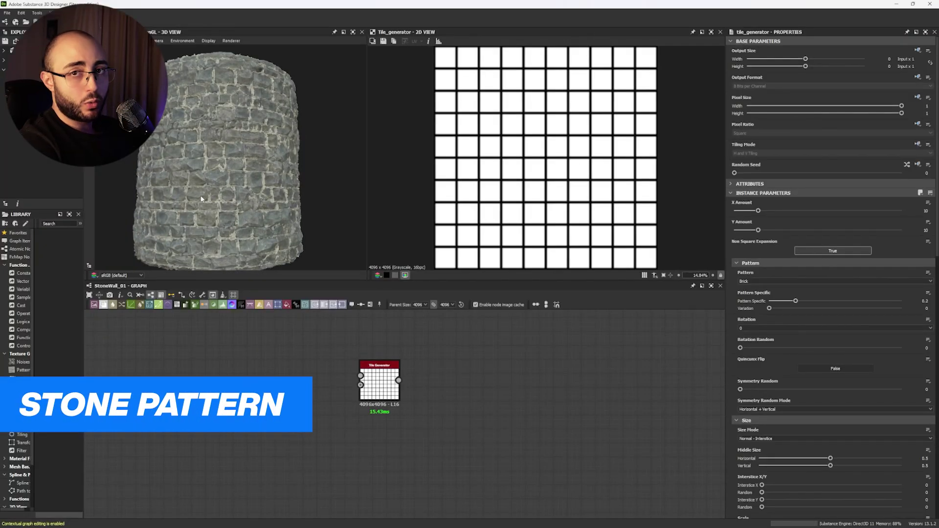
scroll(221, 204, up, 5)
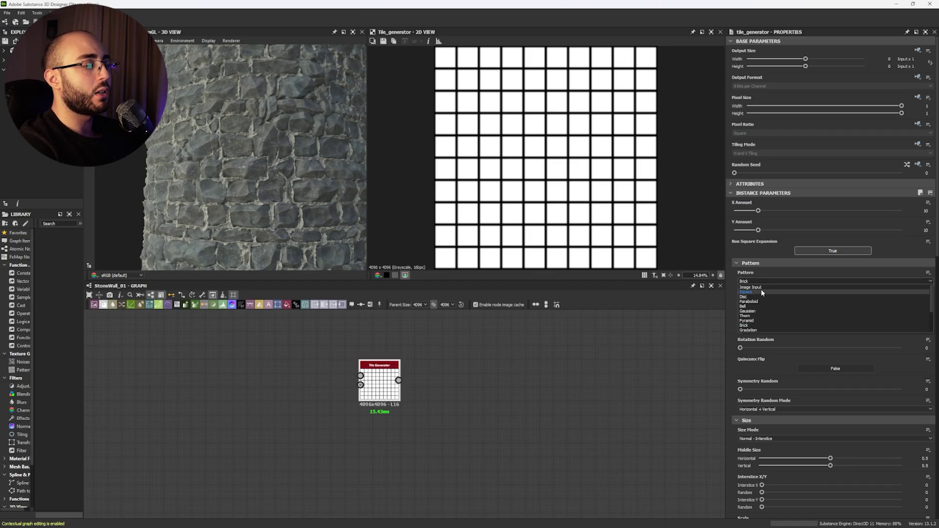
click(761, 295)
scroll(761, 351, down, 3)
drag(741, 409, 848, 409)
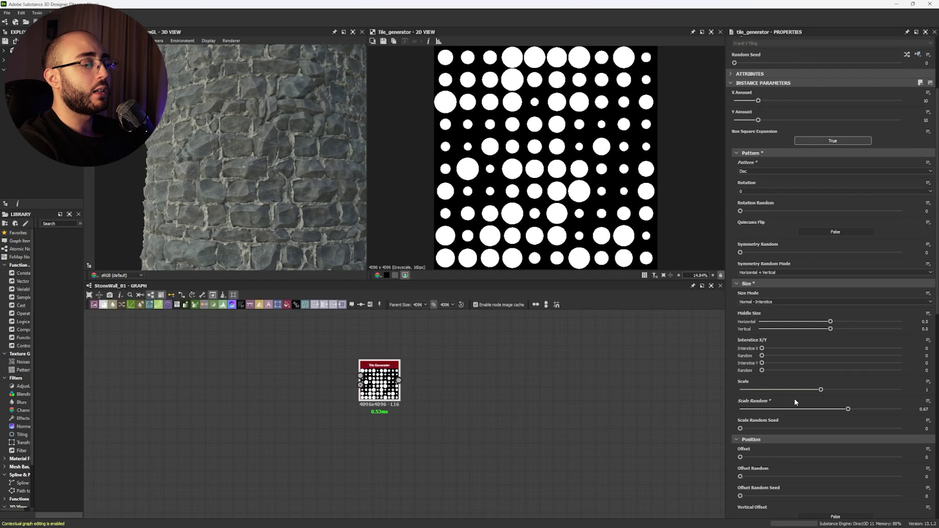
drag(792, 391, 759, 391)
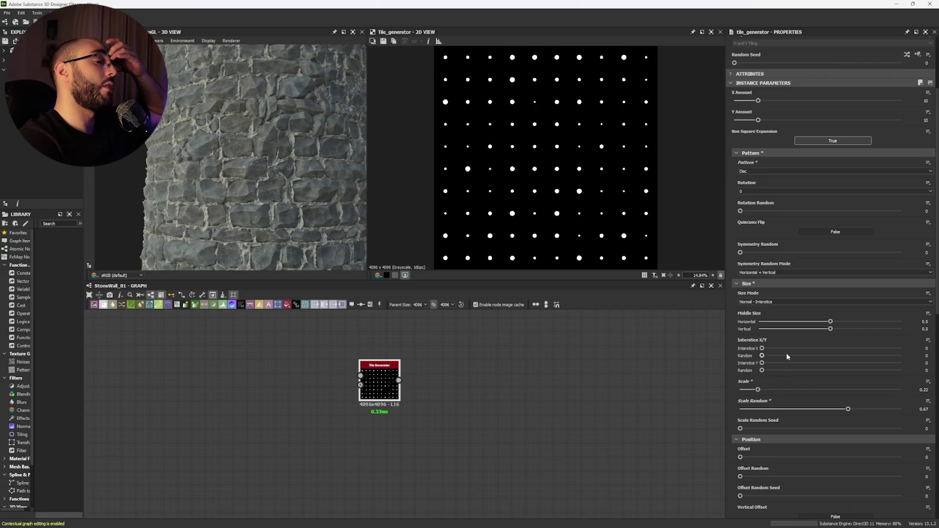
drag(776, 349, 801, 359)
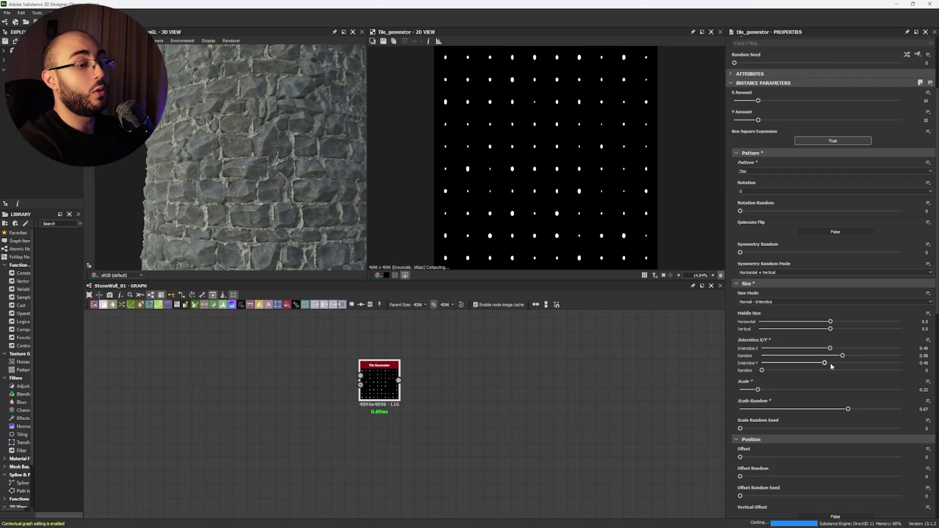
Set the Tile Generator's Position Random to X 1, Y 0.98, Rotation Random to 0.96, Luminance Random to 0.65 and Blending Mode to Max.
scroll(814, 413, down, 5)
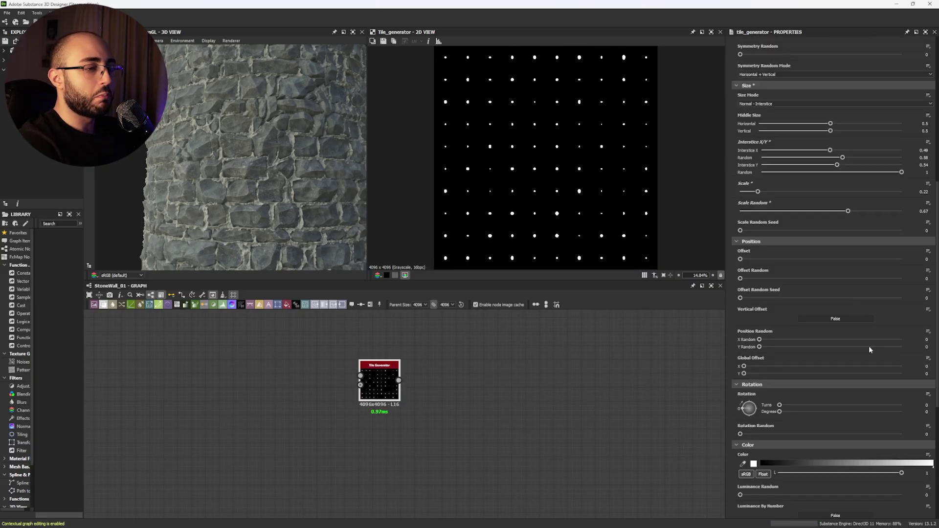
scroll(778, 330, down, 3)
drag(900, 339, 895, 335)
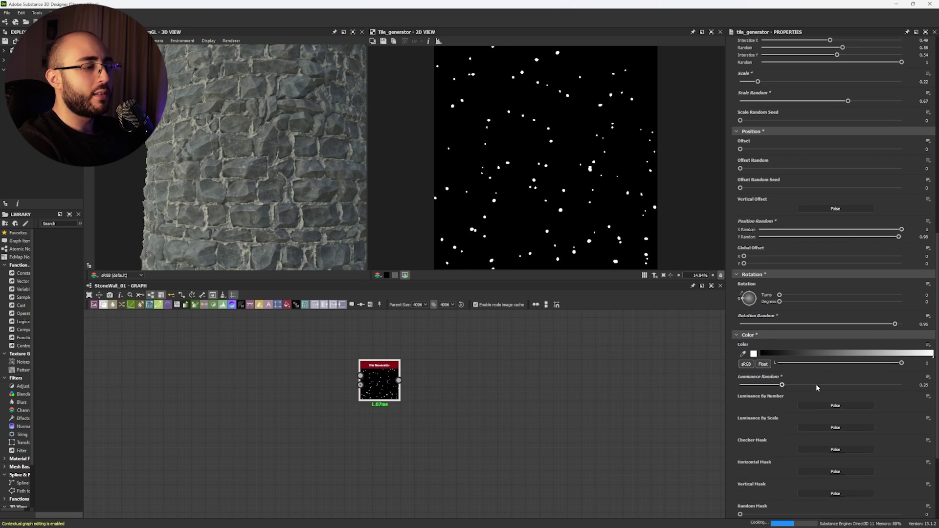
scroll(844, 385, down, 3)
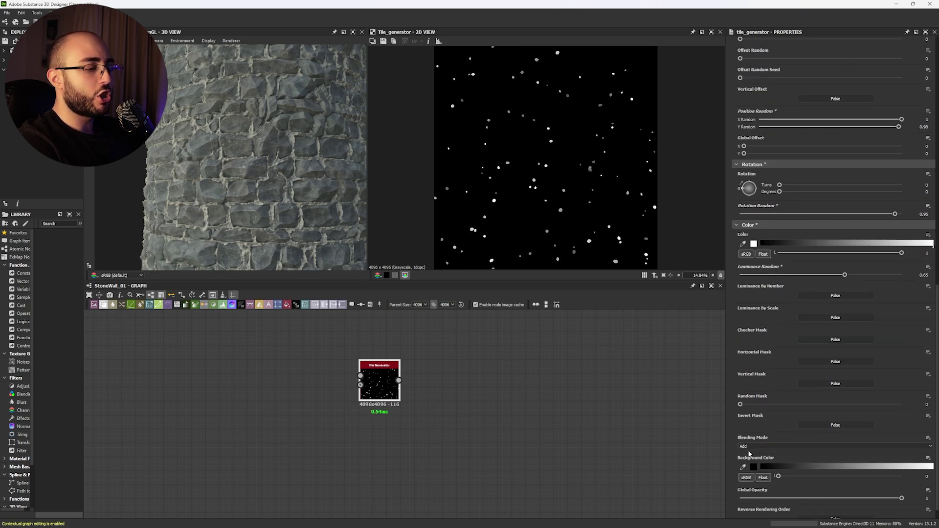
Add a Distance node fed by the Tile Generator on both inputs, with Maximum Distance 256 and Only Source.
key(space)
text(di)
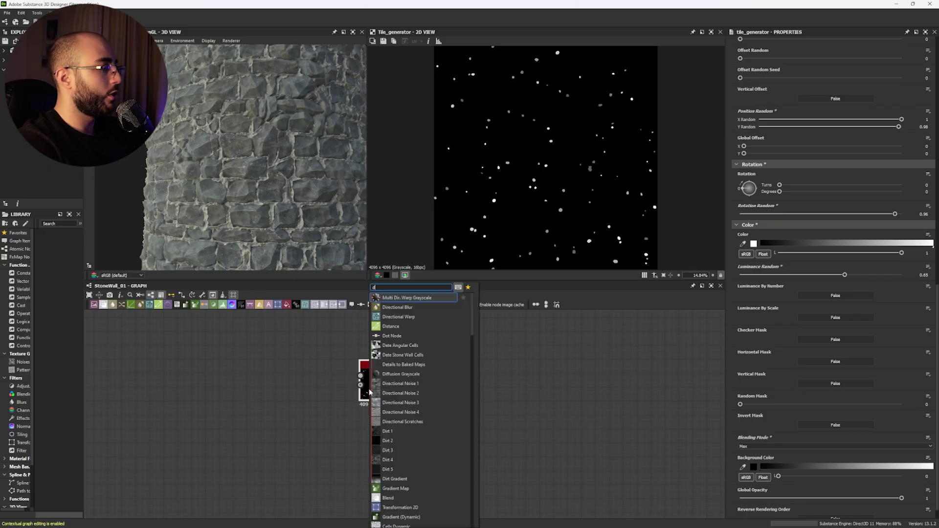
click(398, 326)
drag(399, 380, 430, 385)
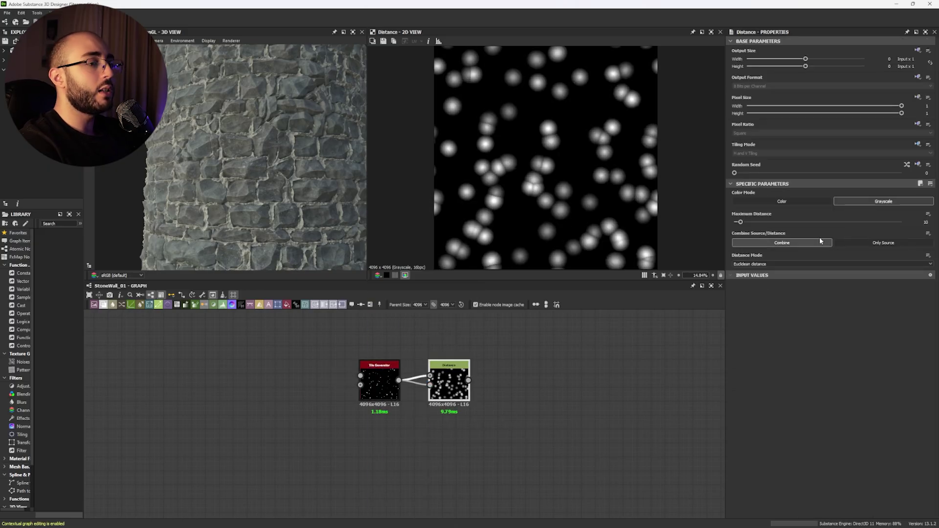
drag(880, 230, 905, 228)
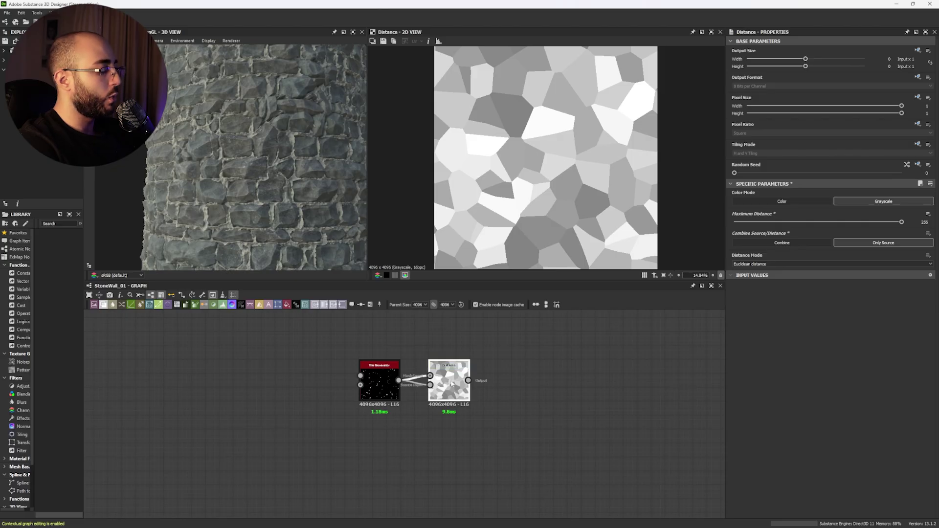
Add an Edge Detect node after the Distance node and set its Edge Roundness to 1.02.
key(space)
text(edge)
key(Return)
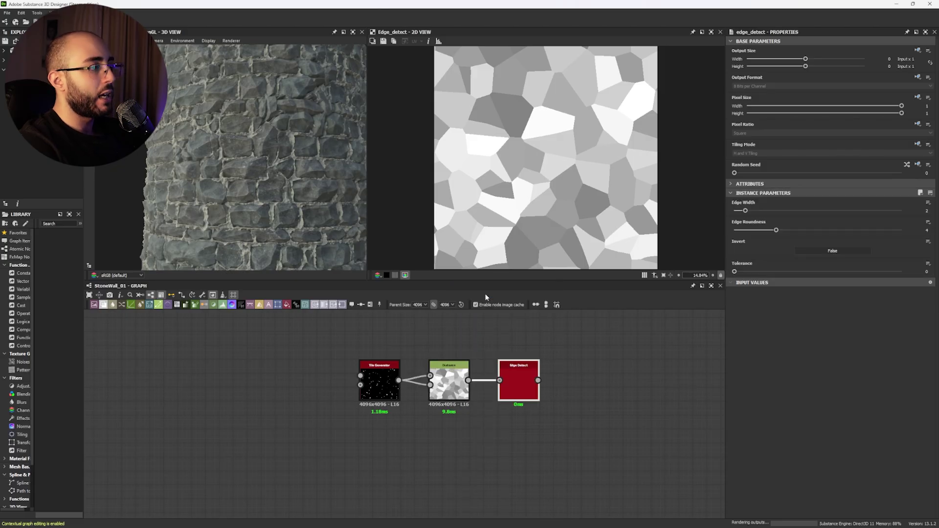
drag(752, 230, 746, 230)
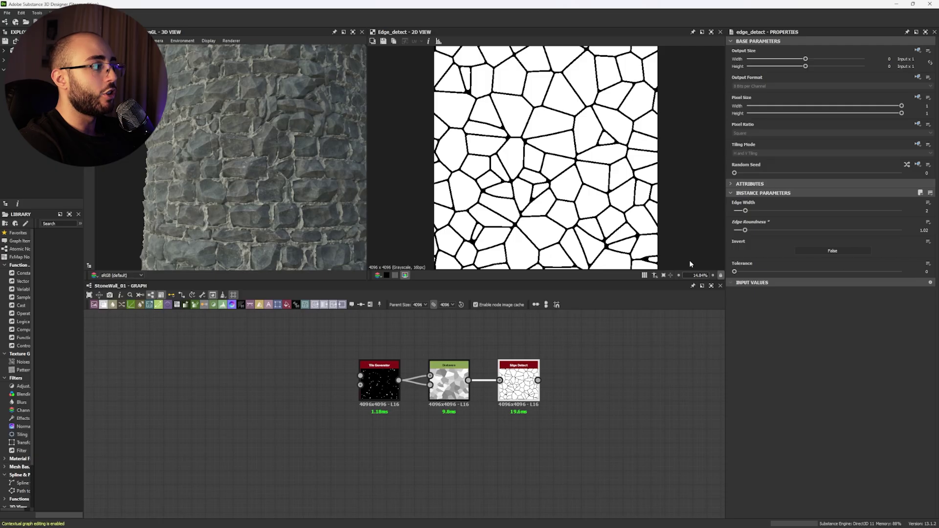
Show the material on the Plane (hi-res) mesh in the 3D view, seen from the Top camera.
scroll(330, 192, down, 5)
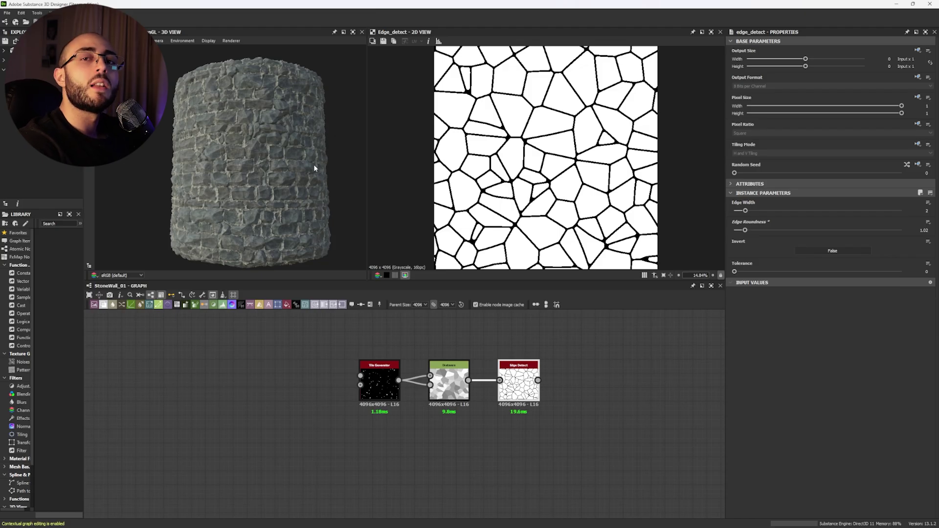
click(92, 41)
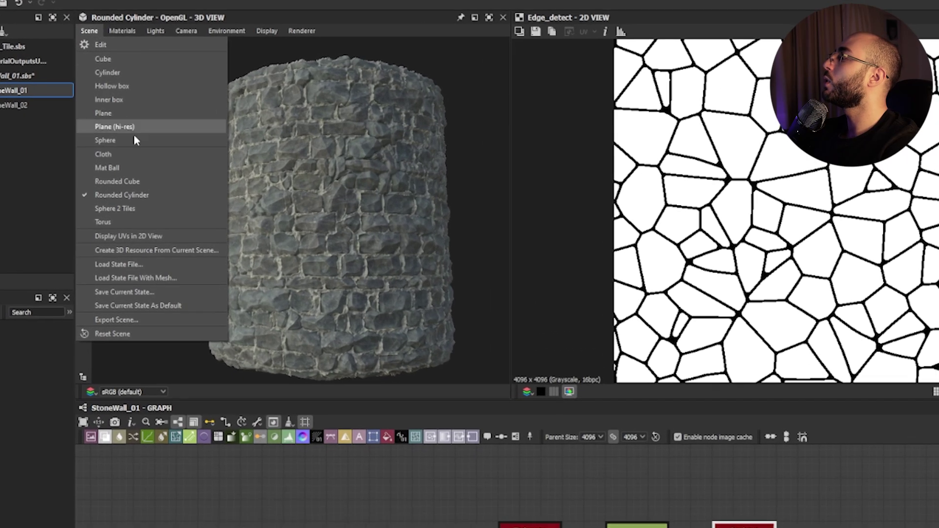
click(114, 127)
click(186, 31)
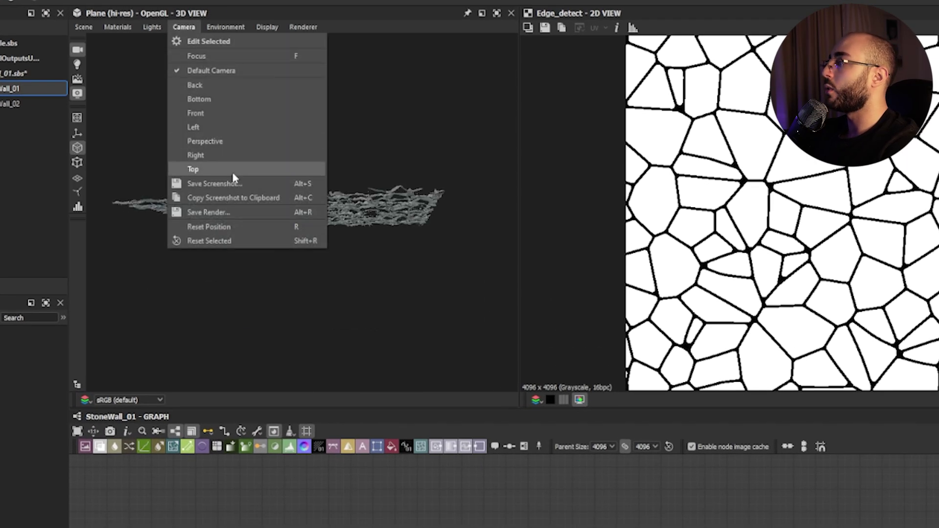
click(195, 169)
Examine the stone shapes, row layout and mortar gaps across the plane up close.
scroll(361, 205, up, 5)
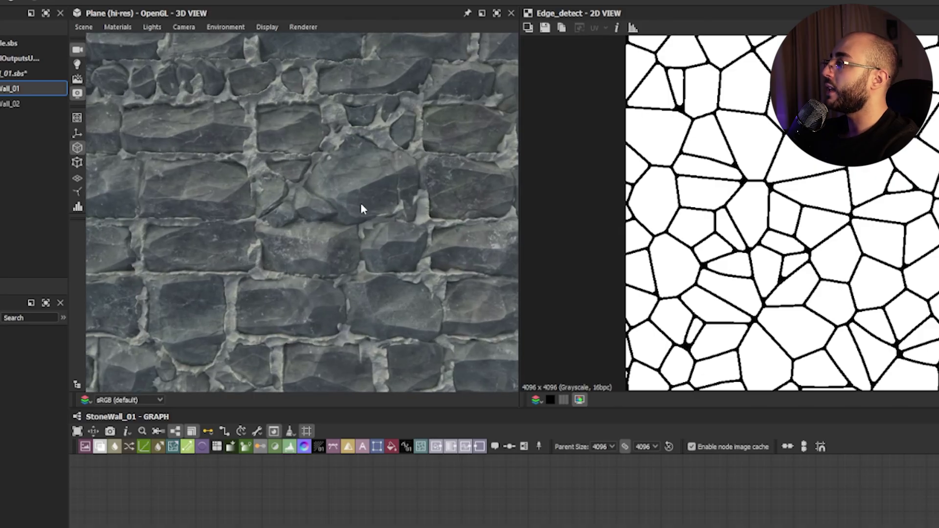
middle_drag(357, 266, 406, 196)
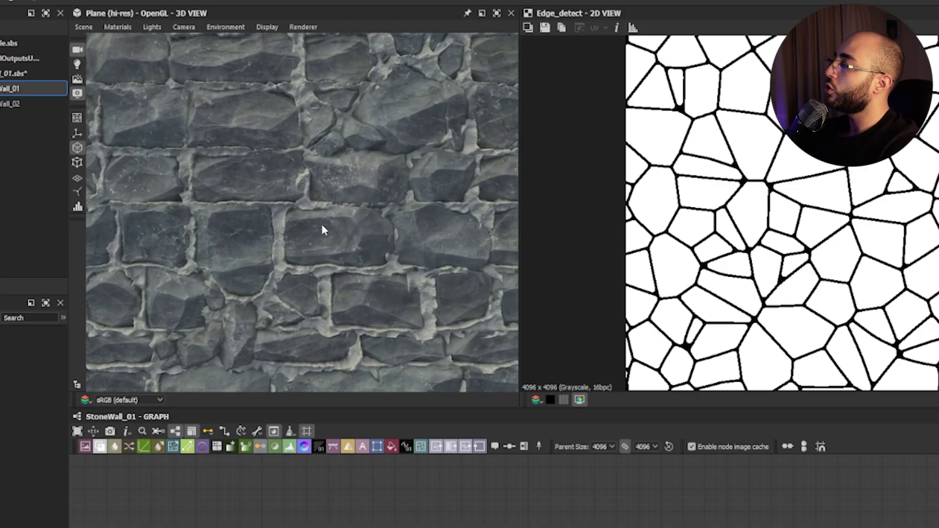
middle_drag(245, 148, 185, 274)
scroll(286, 248, up, 3)
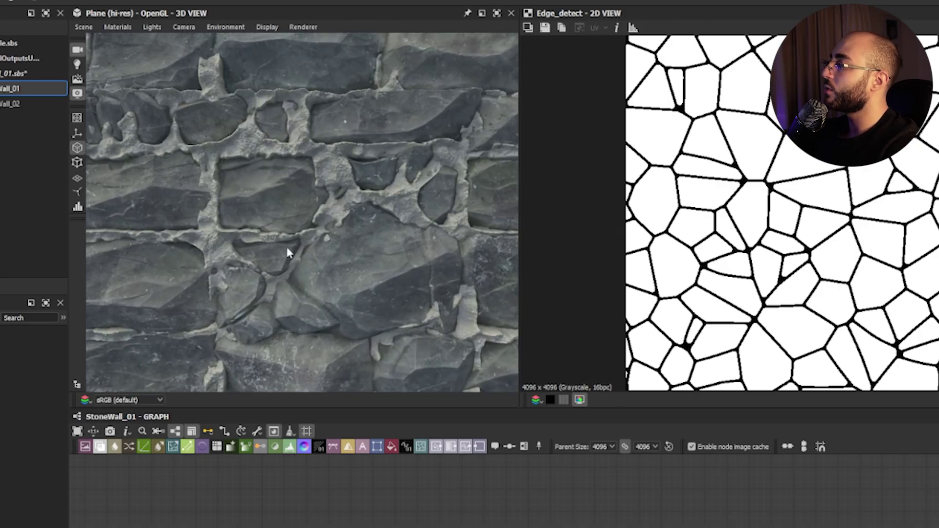
middle_drag(319, 177, 553, 245)
middle_drag(171, 197, 362, 205)
middle_drag(199, 267, 122, 58)
scroll(268, 244, down, 5)
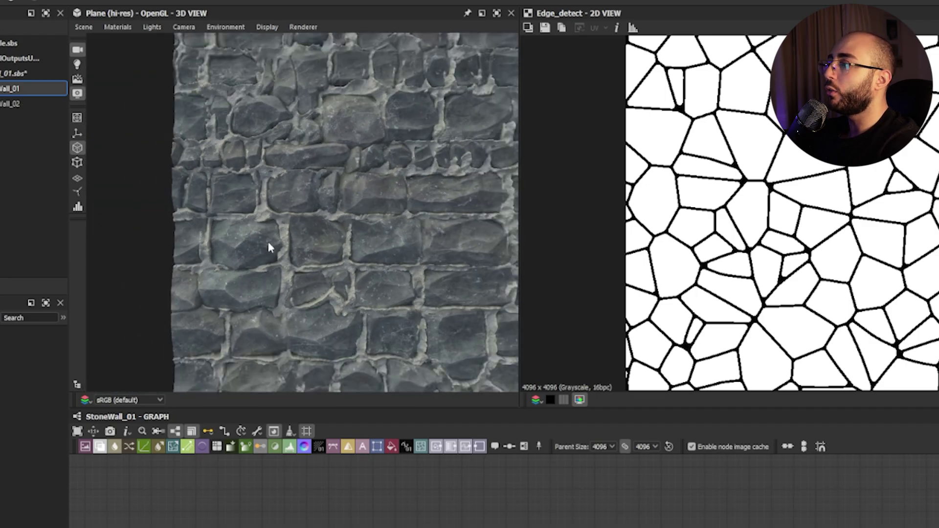
scroll(268, 247, down, 2)
Return the 3D preview to the Rounded Cylinder mesh and inspect its stonework from the side under changed lighting.
click(82, 27)
click(97, 97)
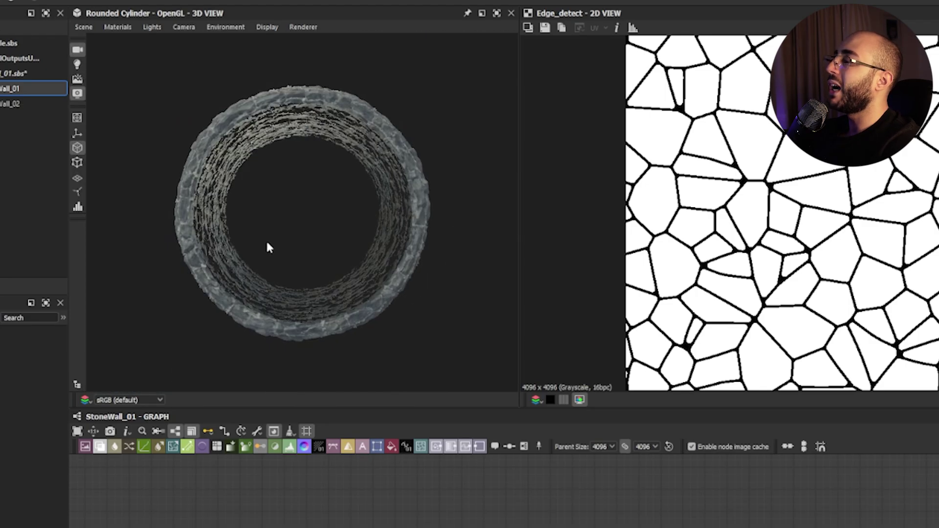
drag(266, 239, 356, 92)
scroll(342, 211, up, 5)
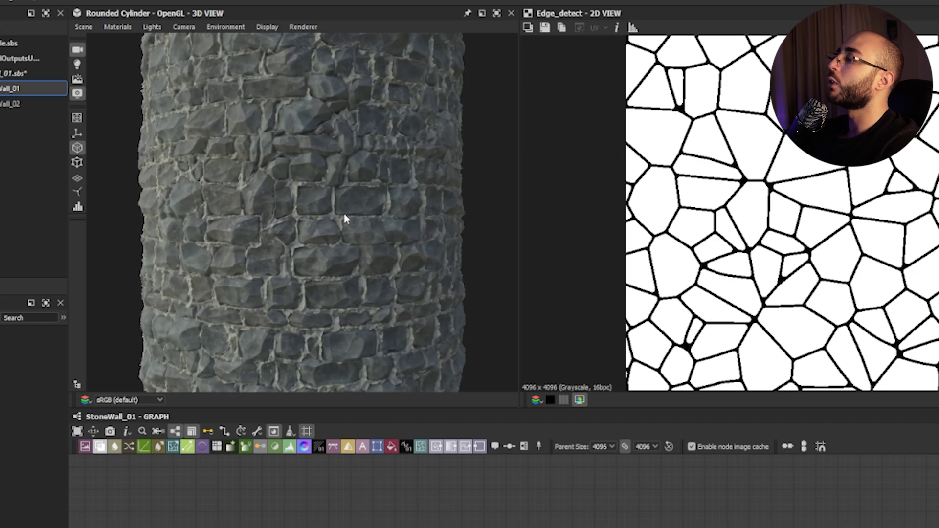
ctrl+shift+right_drag(339, 284, 438, 284)
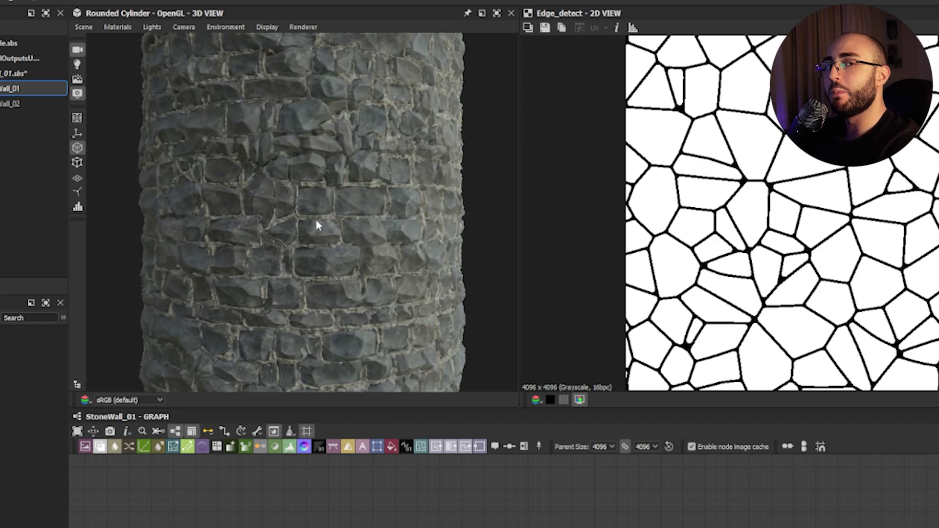
drag(316, 222, 270, 214)
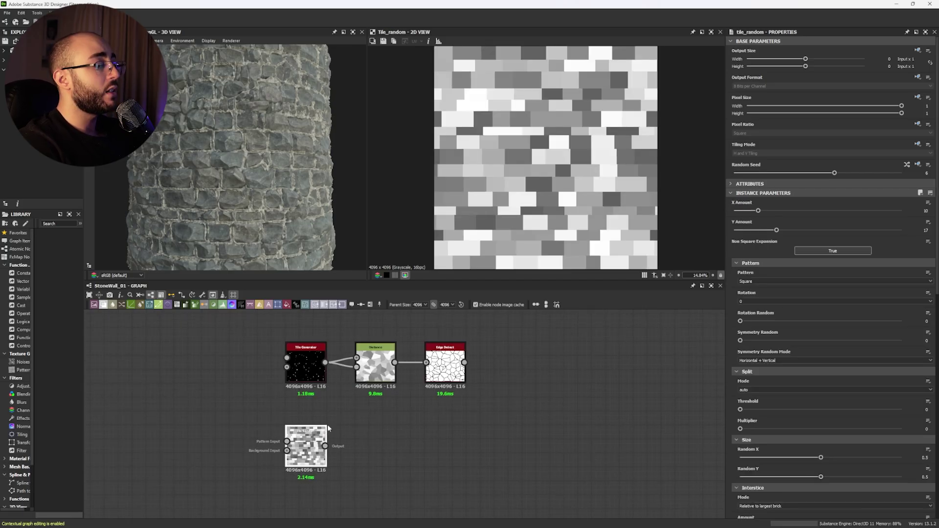
Place the existing Tile Random node under the Tile Generator and add a second Tile Random node beside it.
drag(327, 425, 328, 413)
double_click(312, 368)
double_click(306, 433)
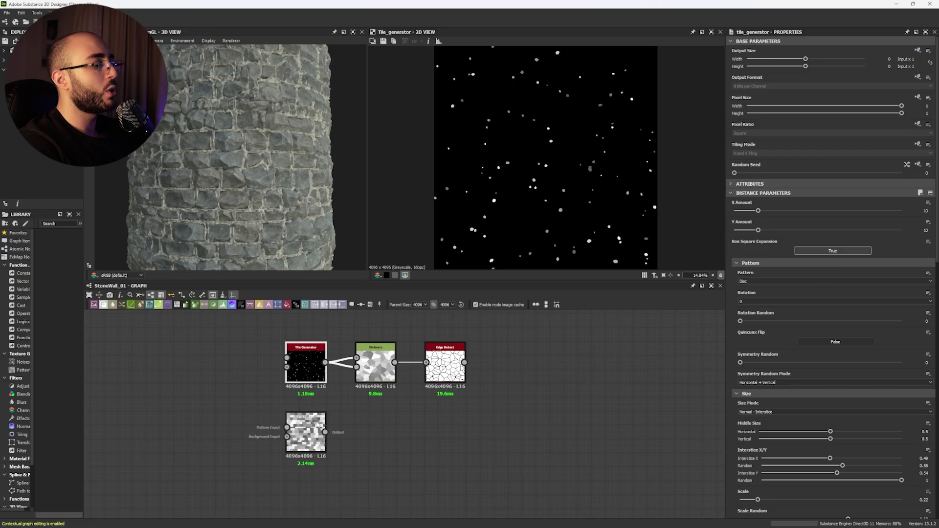
key(space)
text(tile)
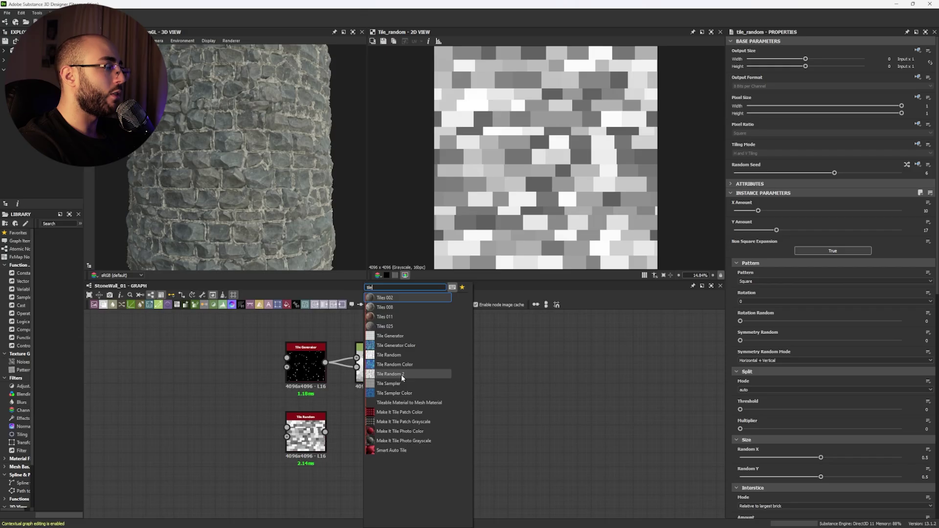
click(401, 374)
drag(357, 441, 371, 427)
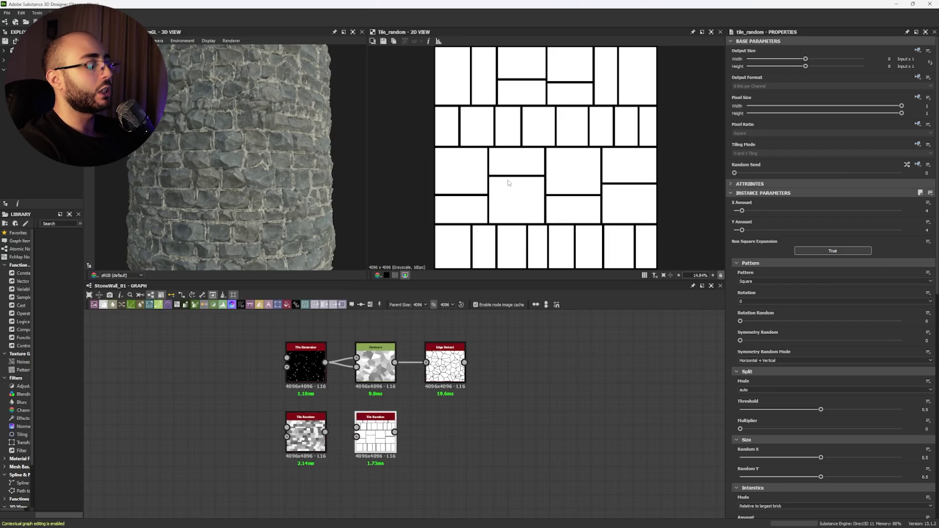
Match the new Tile Random node to the first one with X Amount 10 and Y Amount 17.
double_click(306, 427)
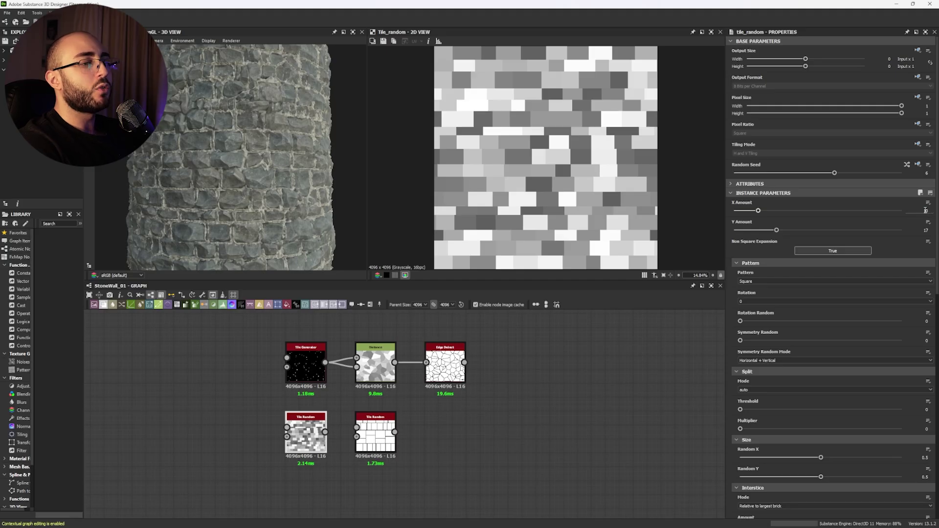
double_click(379, 425)
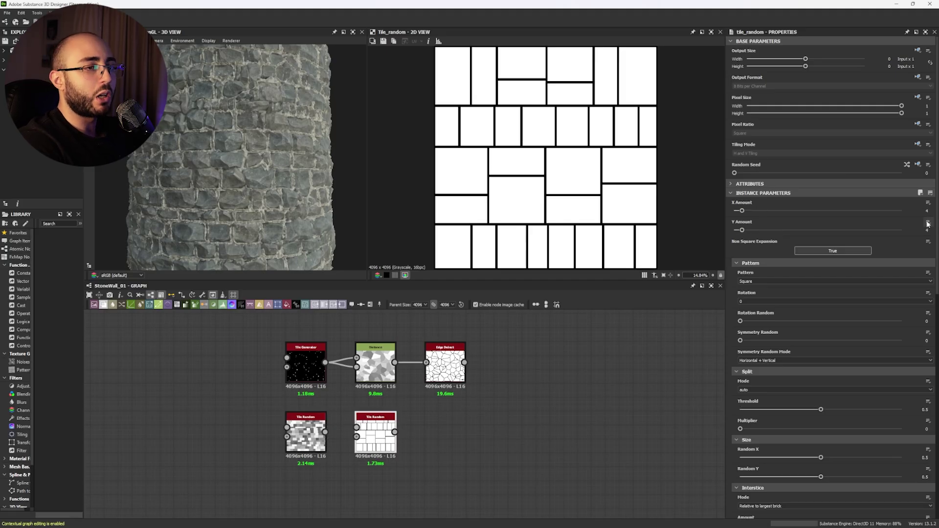
click(924, 230)
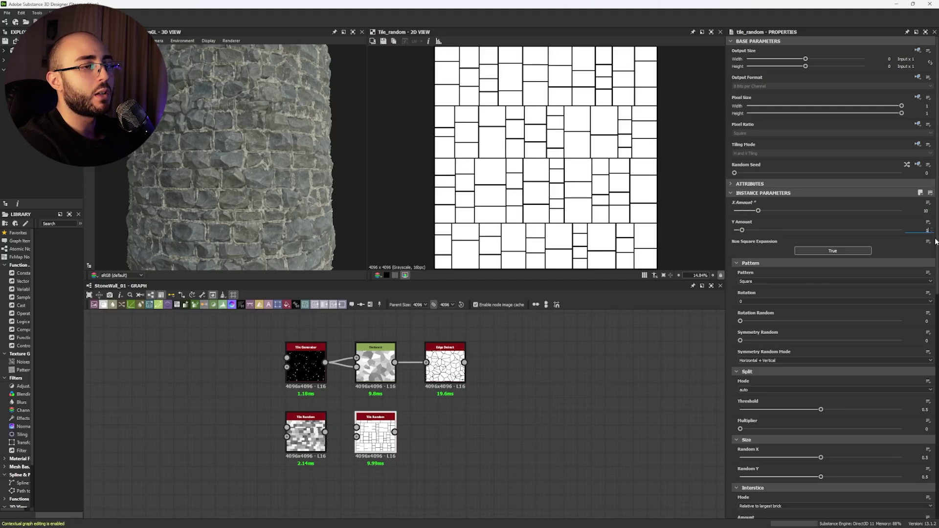
text(17)
key(Return)
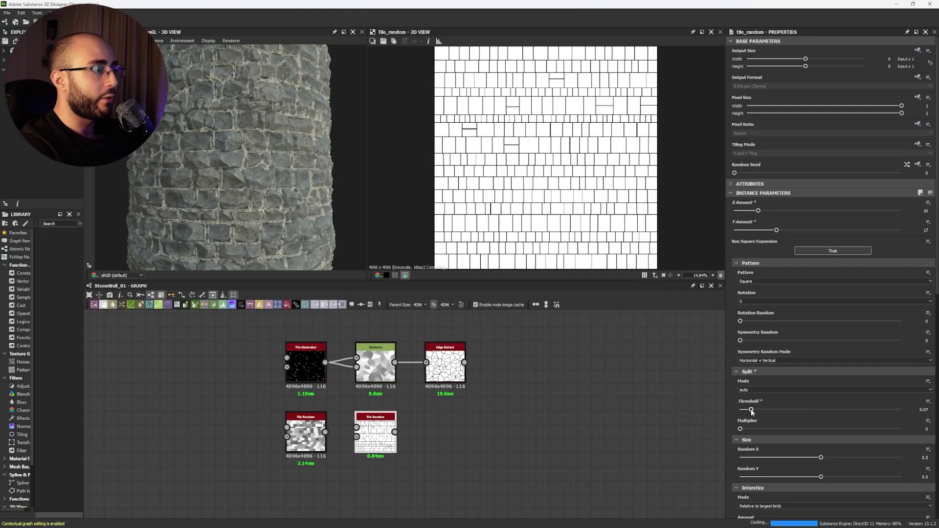
Set the new Tile Random node's split Threshold to 0.07, checking it against the 3D stone wall and the first Tile Random.
drag(752, 411, 778, 410)
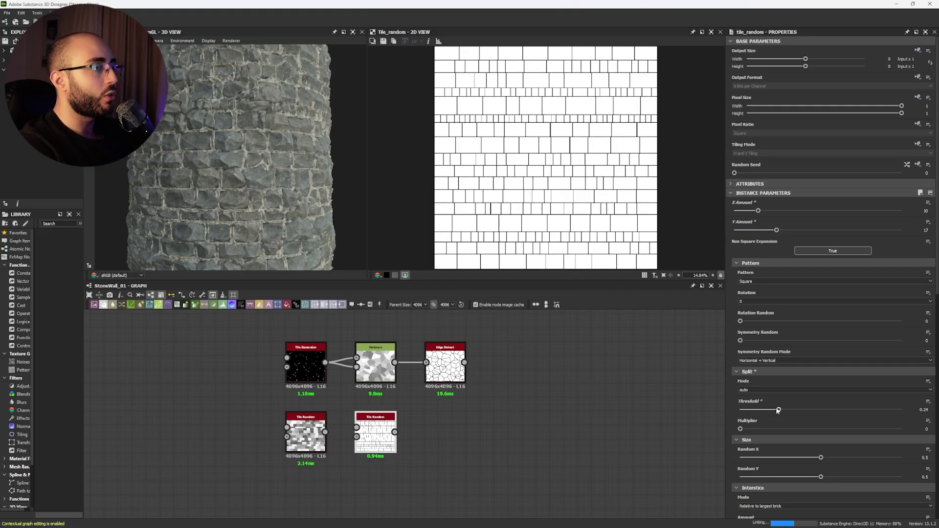
scroll(262, 155, up, 6)
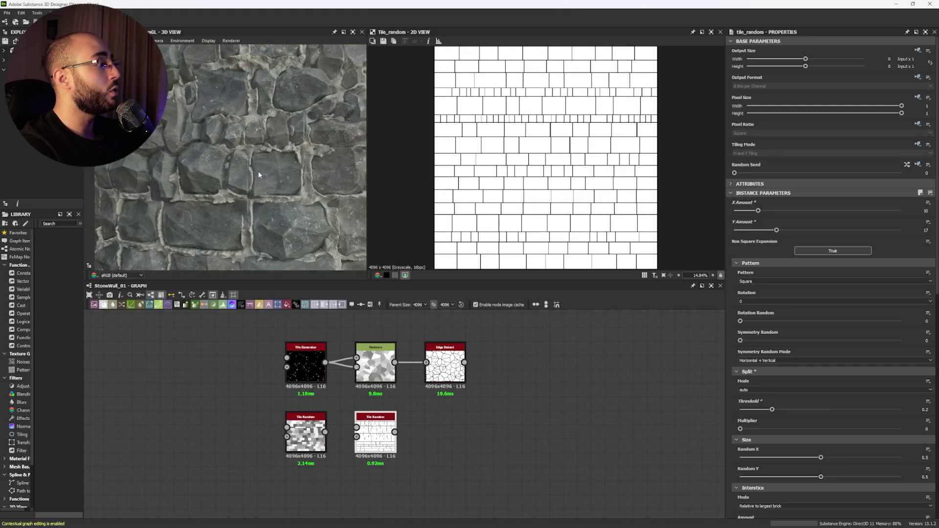
scroll(256, 180, up, 4)
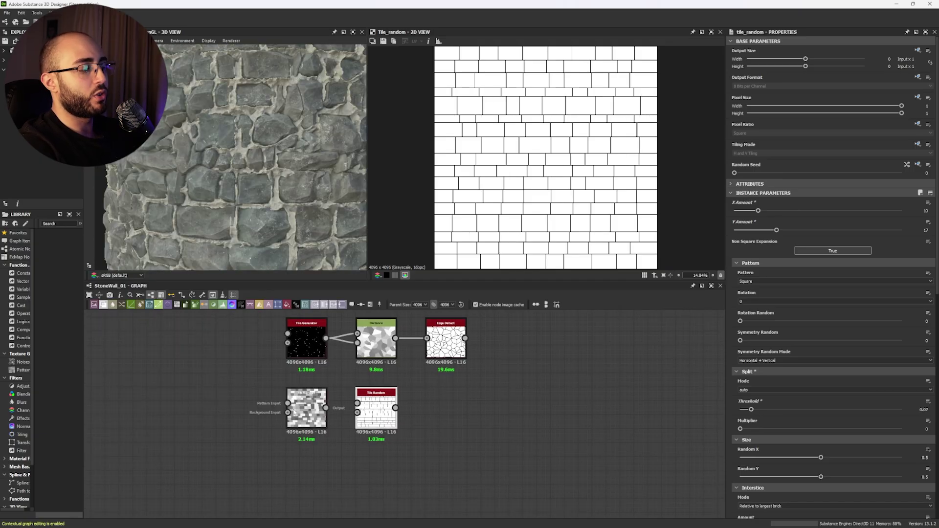
double_click(317, 414)
double_click(367, 417)
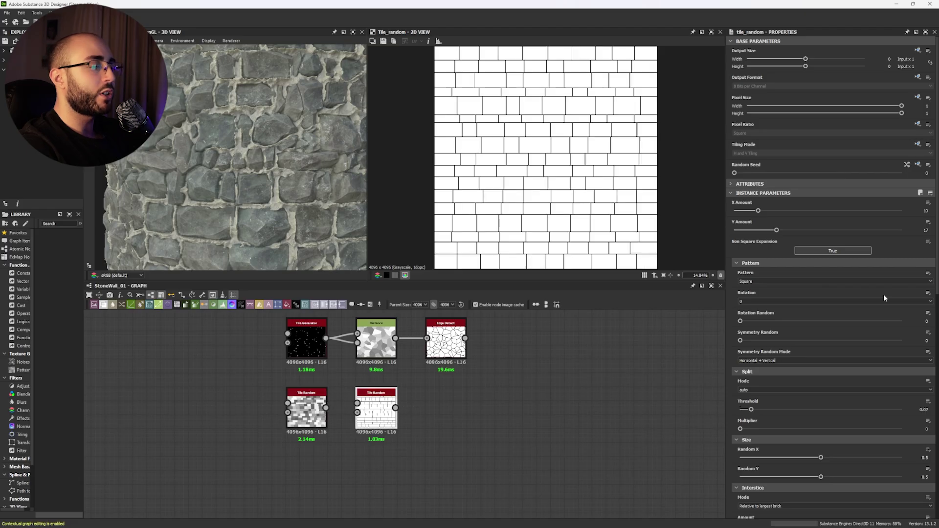
Set the shape Scale of the new Tile Random node to 1.1.
scroll(883, 295, down, 3)
scroll(826, 378, down, 3)
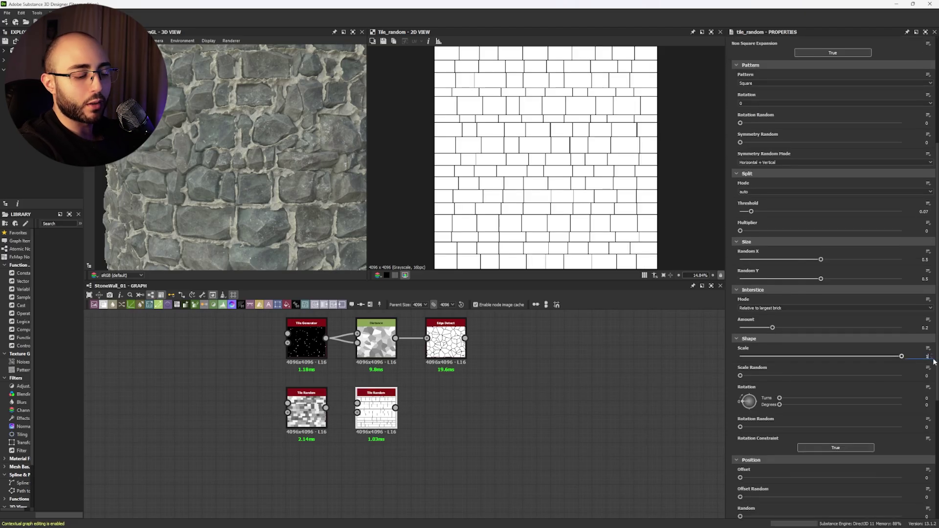
text(.1)
key(Return)
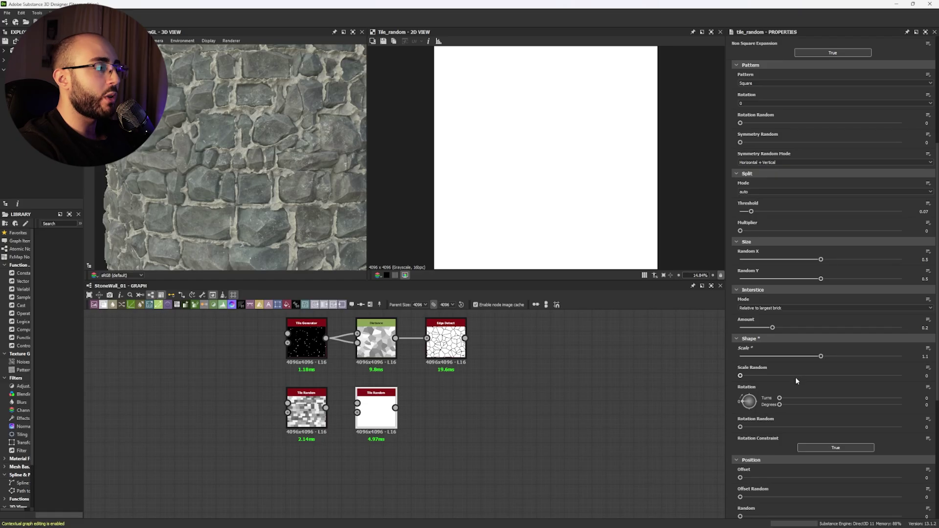
Set the new Tile Random node's Color Random to 0.5 and its color Blending Mode to Max.
scroll(795, 377, down, 10)
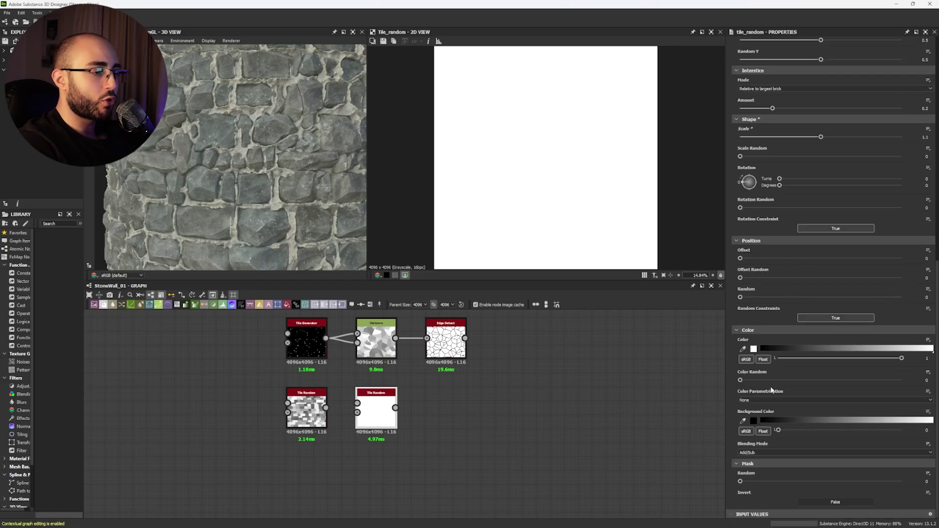
drag(759, 380, 835, 381)
key(Return)
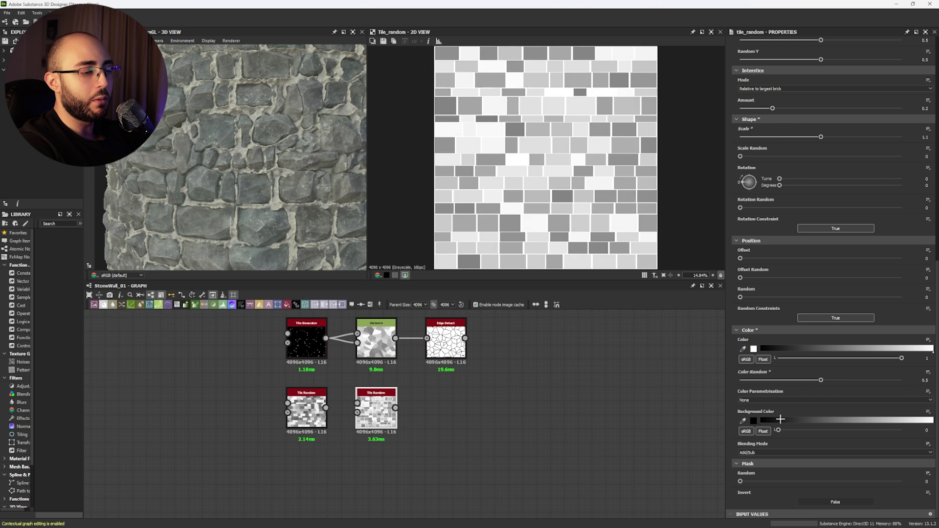
click(749, 453)
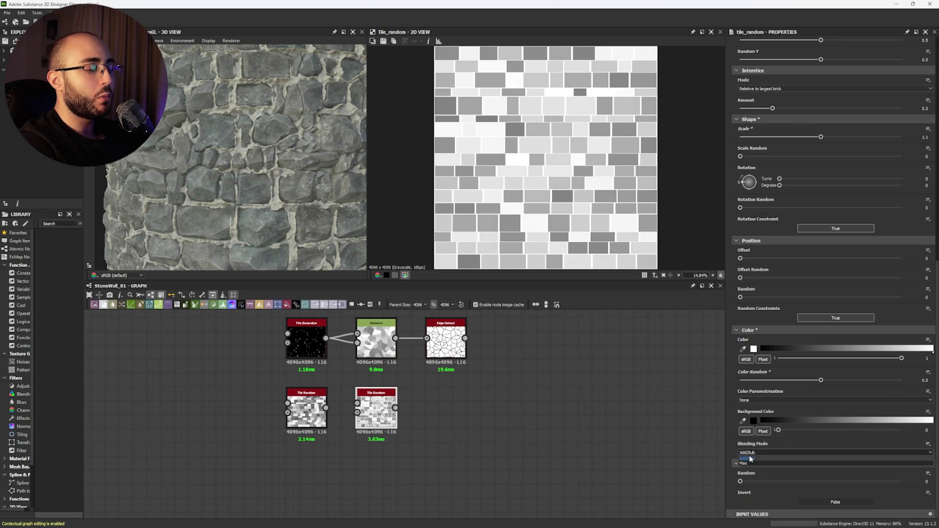
click(751, 464)
scroll(540, 233, up, 8)
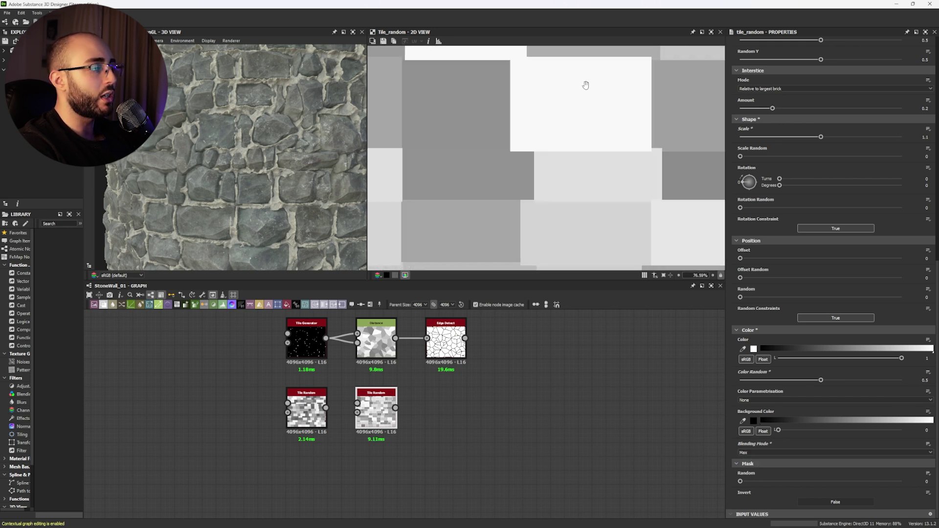
Duplicate the Edge Detect node, feed it from the new Tile Random, and use Edge Width 1.98 and Edge Roundness 0.49.
click(446, 342)
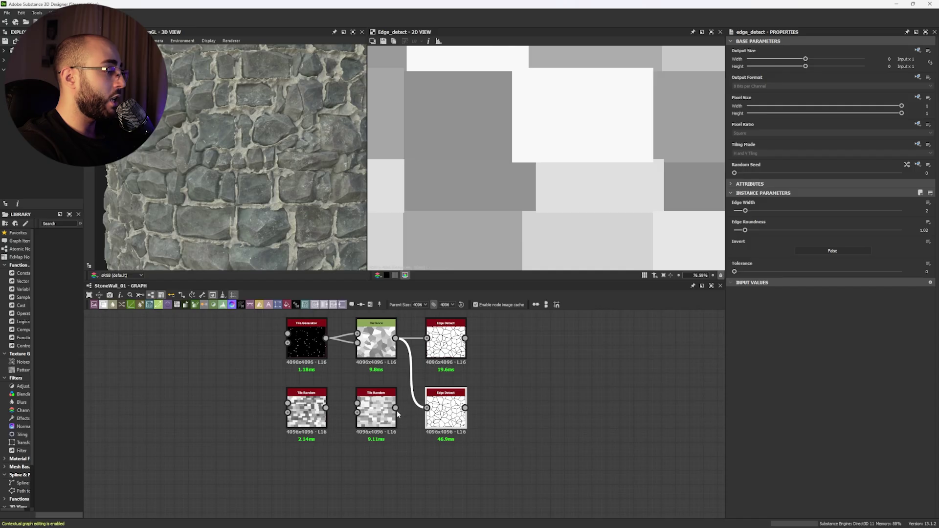
drag(395, 408, 427, 407)
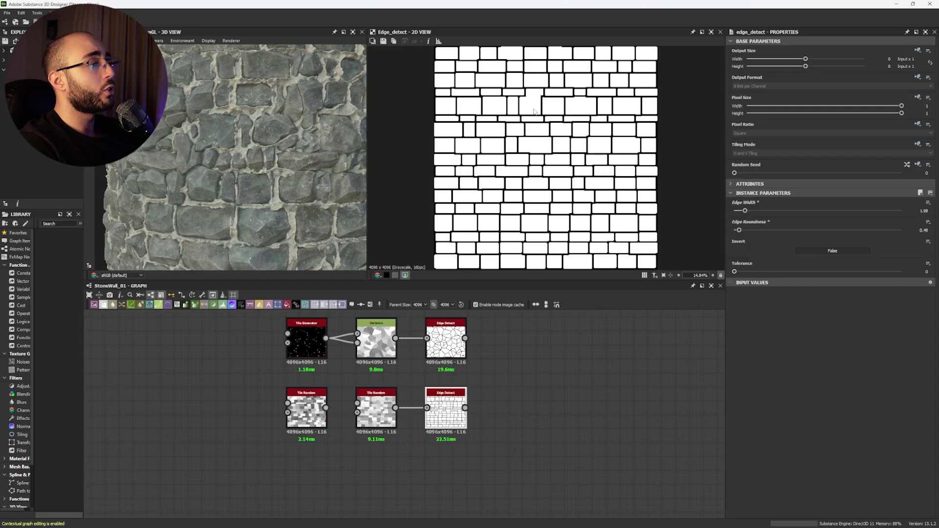
scroll(535, 111, up, 6)
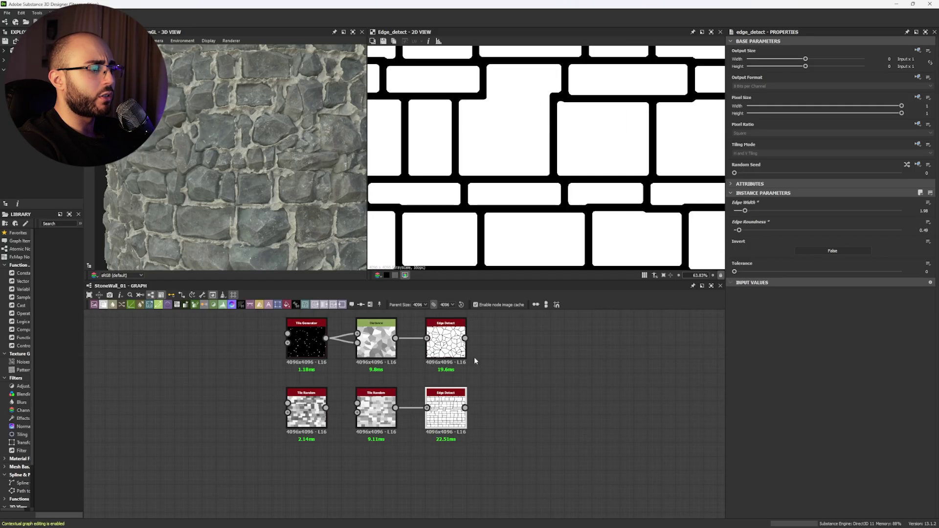
Raise the Color Random of the Tile Random node feeding the duplicated Edge Detect to 0.9.
click(386, 397)
scroll(780, 342, down, 10)
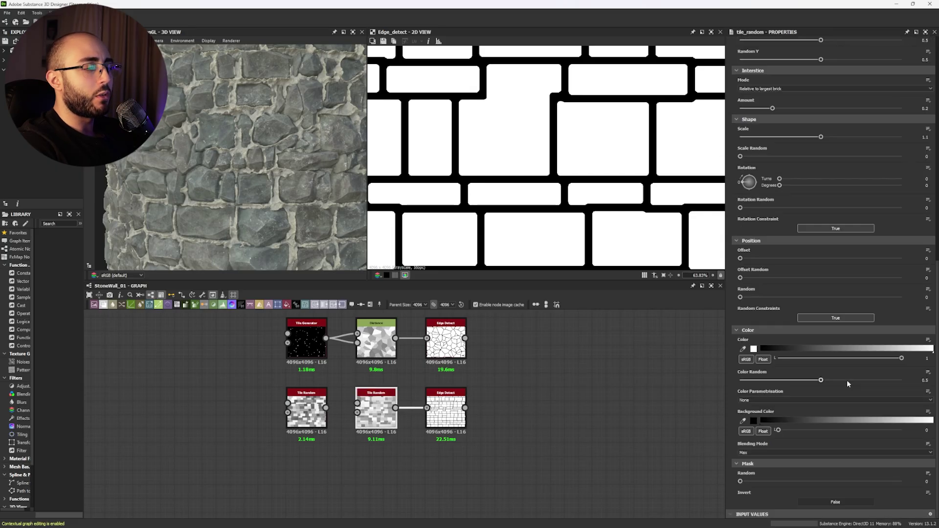
drag(847, 380, 885, 382)
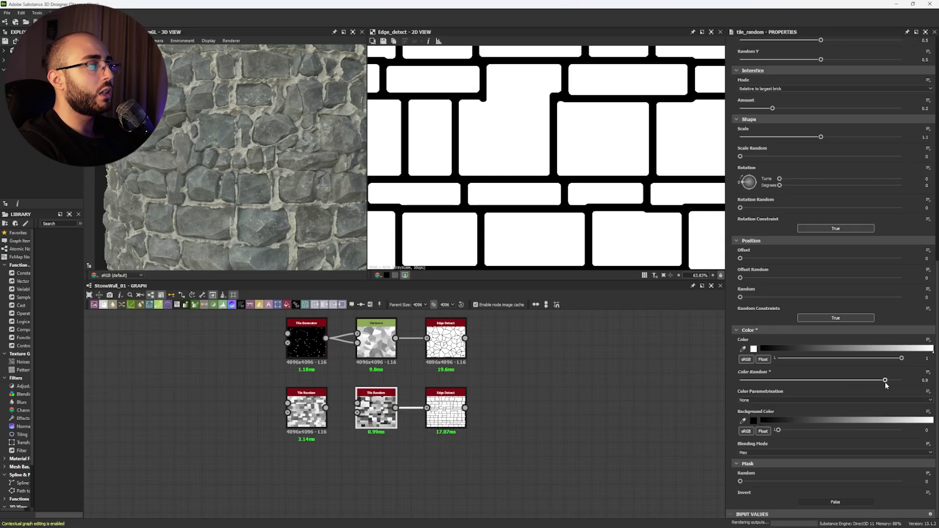
Set the same Tile Random node's Random Seed to 6 and check the brick edges in the 2D view.
scroll(828, 230, up, 10)
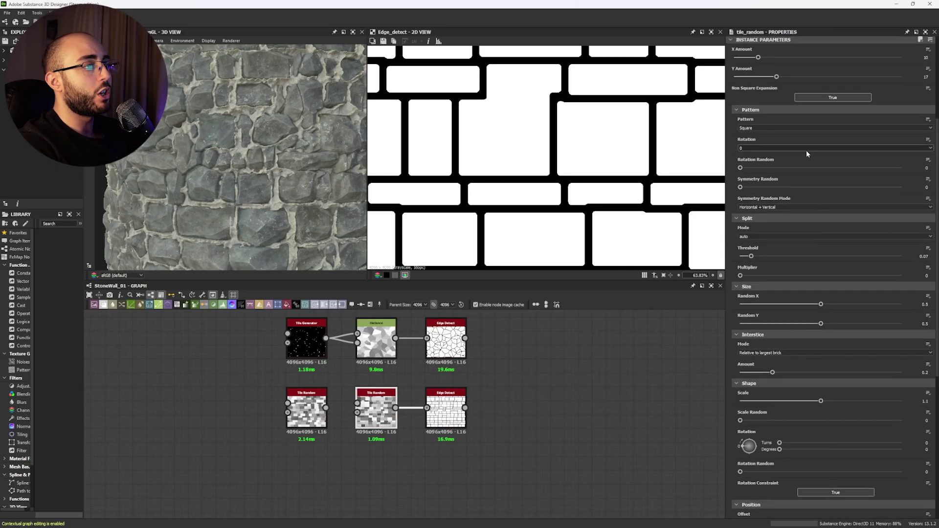
scroll(806, 150, up, 3)
drag(800, 86, 834, 86)
scroll(534, 206, down, 6)
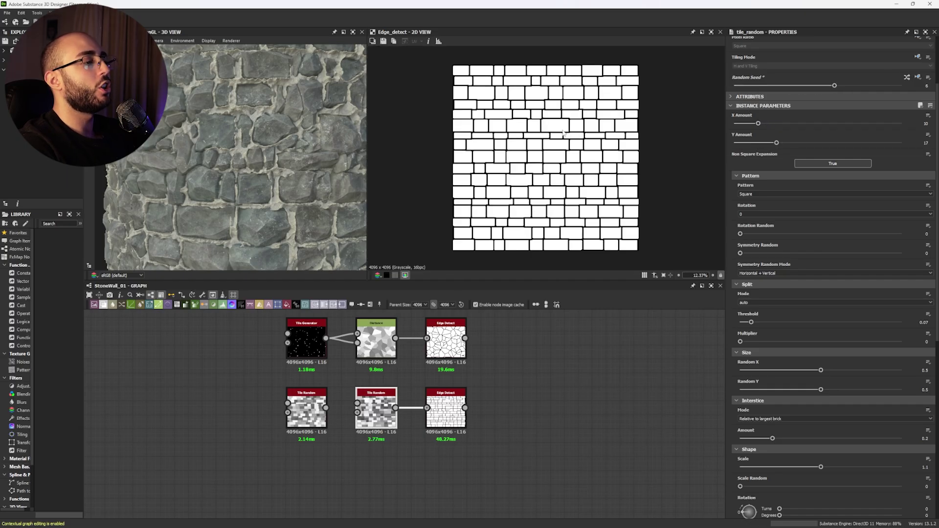
scroll(535, 195, up, 3)
scroll(535, 184, down, 1)
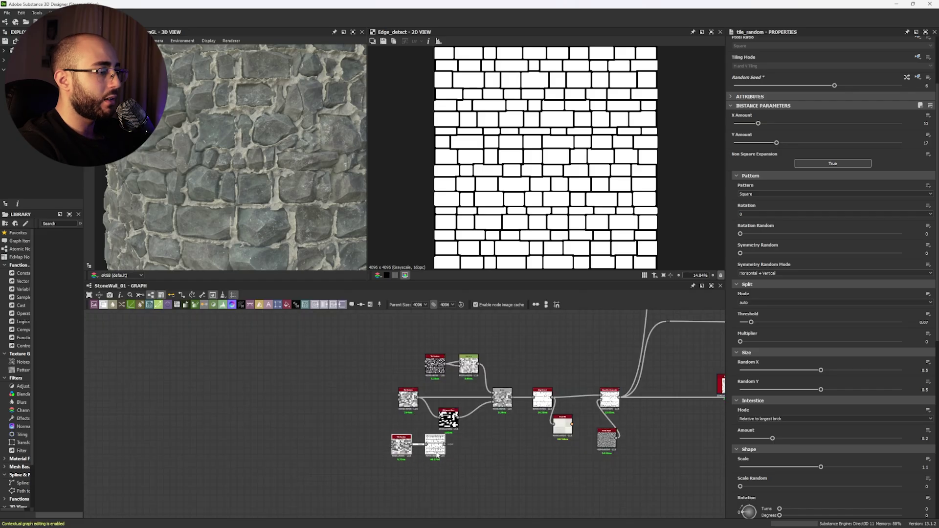
Move the main graph's original Tile Random output links onto the new Tile Random node and check the regenerated stonework in 3D.
scroll(422, 421, up, 5)
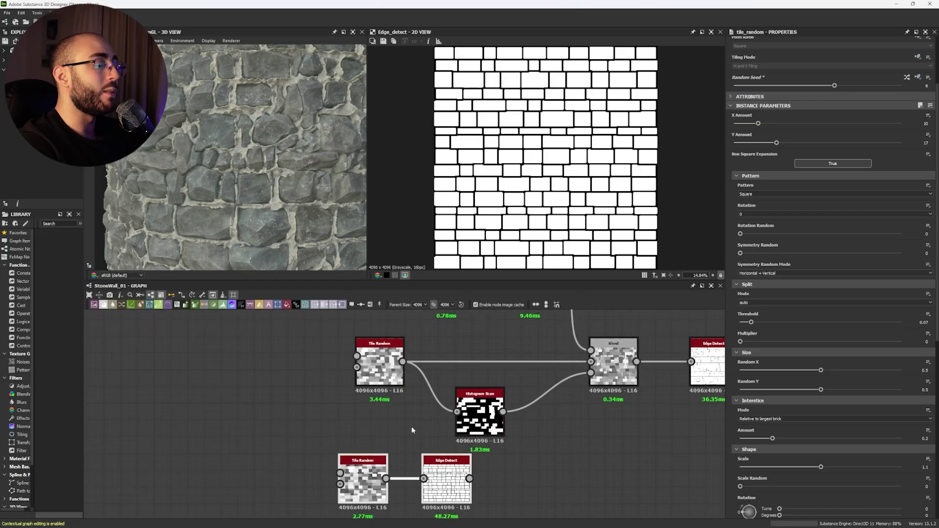
middle_drag(412, 427, 382, 432)
double_click(355, 369)
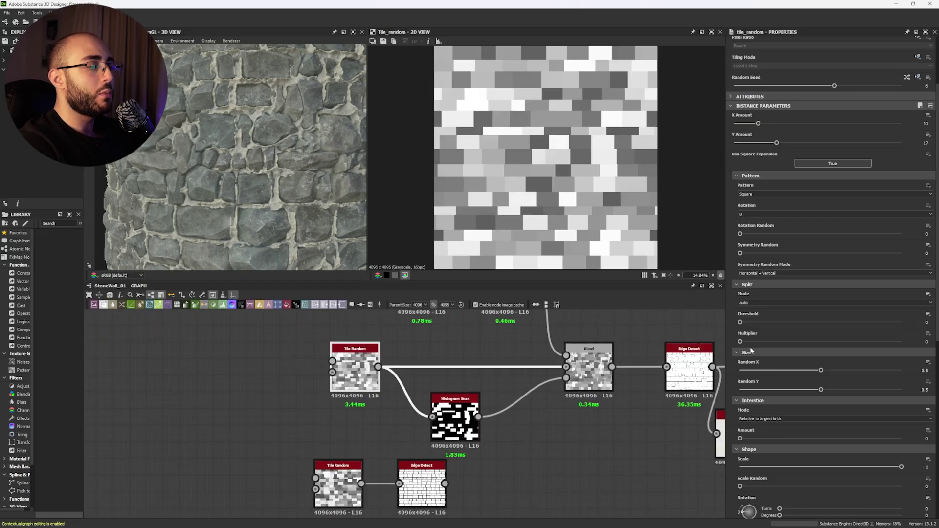
middle_drag(518, 349, 479, 420)
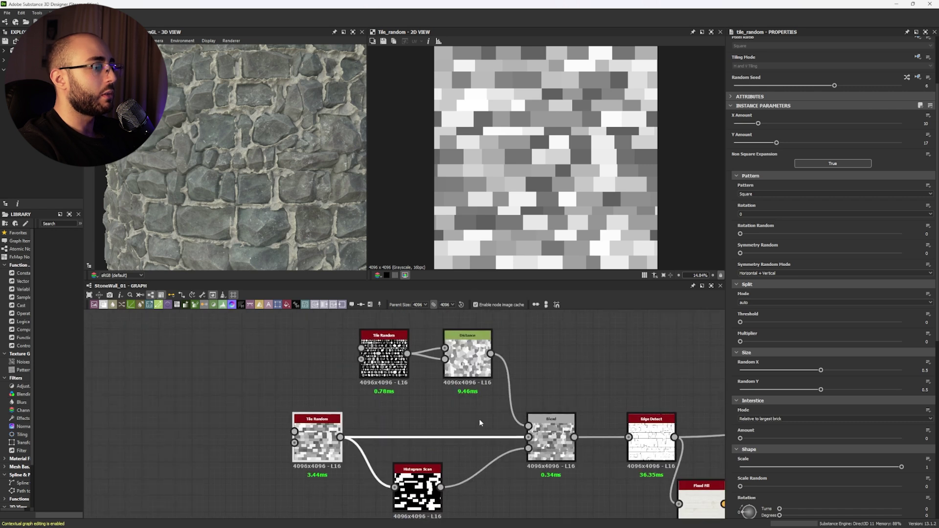
middle_drag(348, 446, 310, 366)
shift+drag(302, 356, 285, 473)
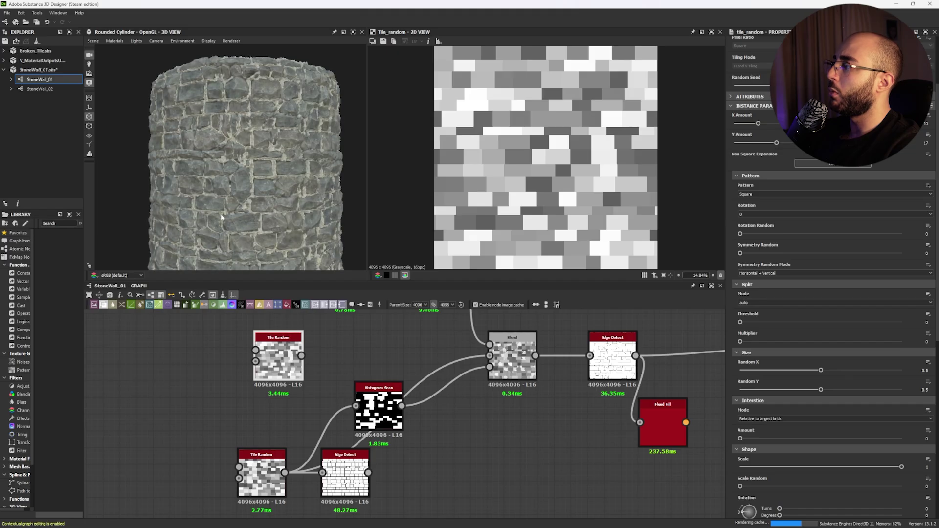
scroll(233, 150, up, 5)
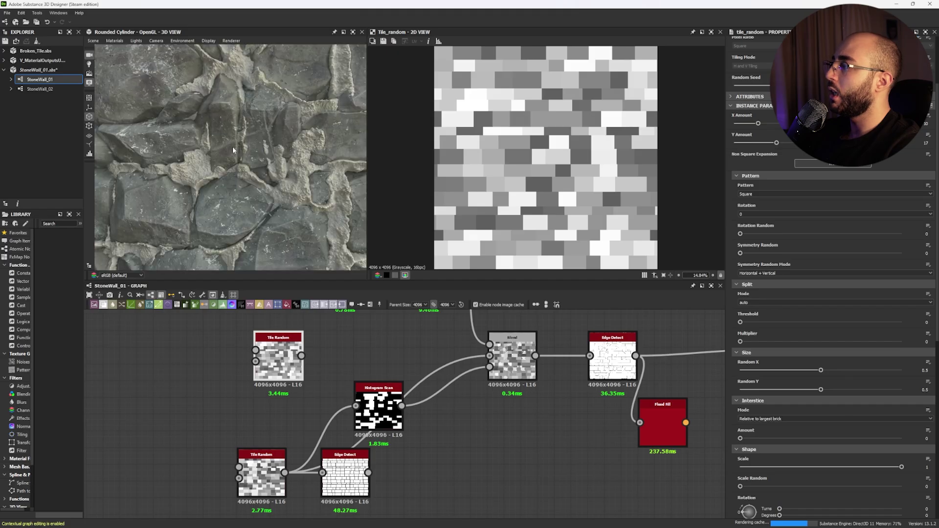
scroll(233, 146, down, 5)
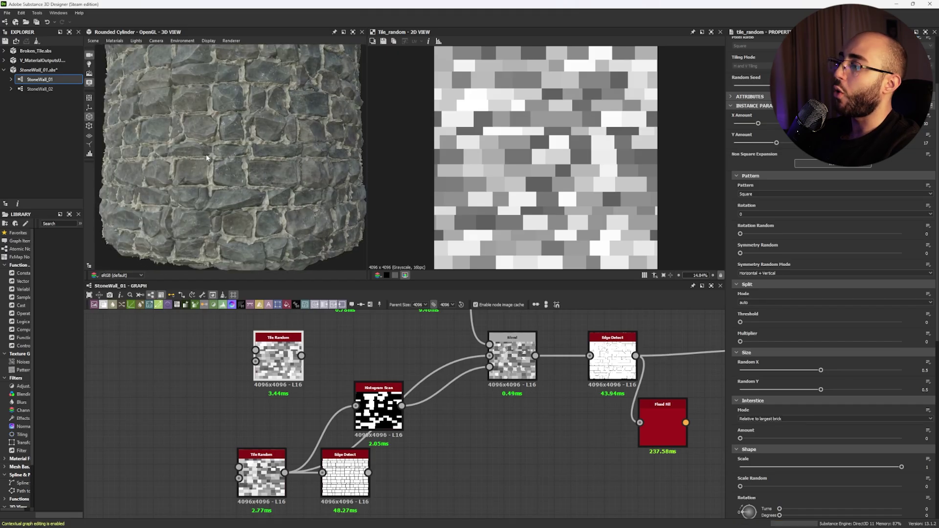
scroll(208, 158, up, 3)
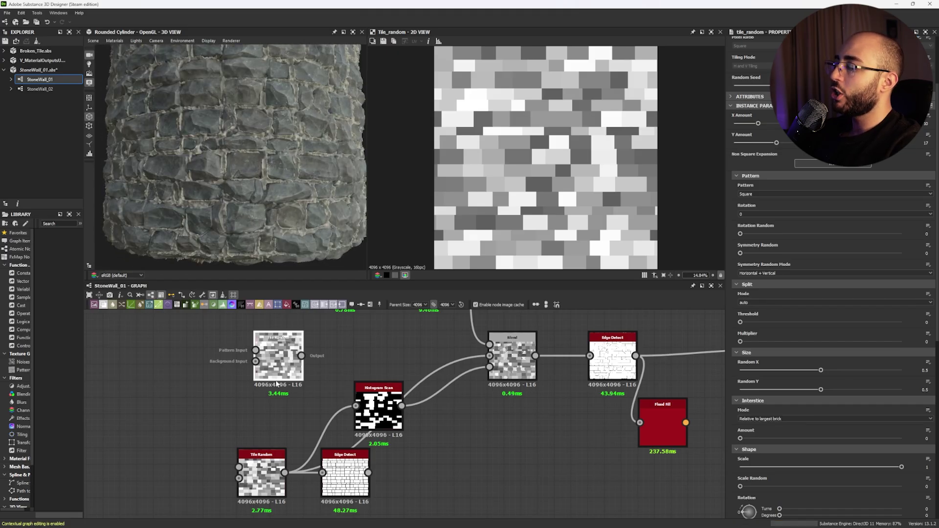
Move the disconnected Tile Random node up and put the new Tile Random in its place before the Histogram Scan and Blend.
scroll(277, 385, down, 3)
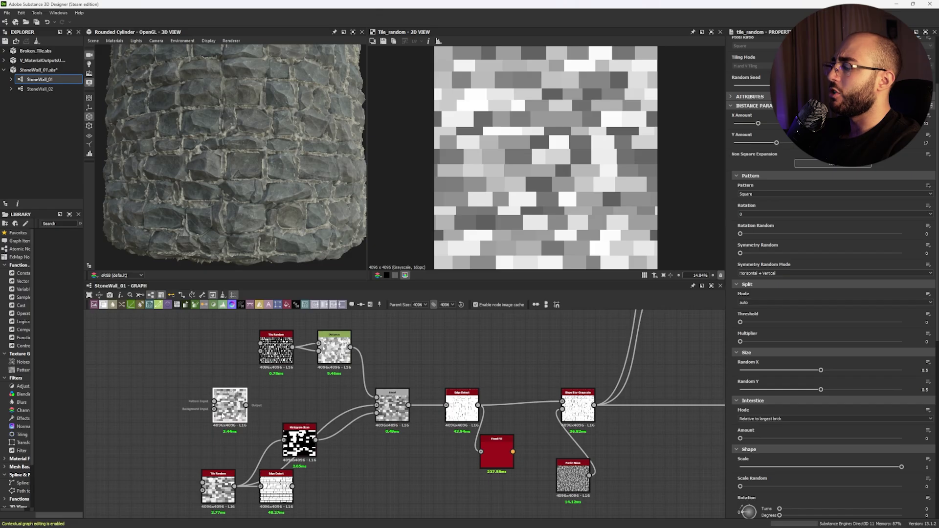
drag(216, 429, 205, 377)
drag(220, 486, 214, 404)
Delete the leftover Edge Detect node beside the Tile Random and save the package.
click(272, 484)
key(Delete)
middle_drag(233, 465, 234, 465)
key(ctrl+s)
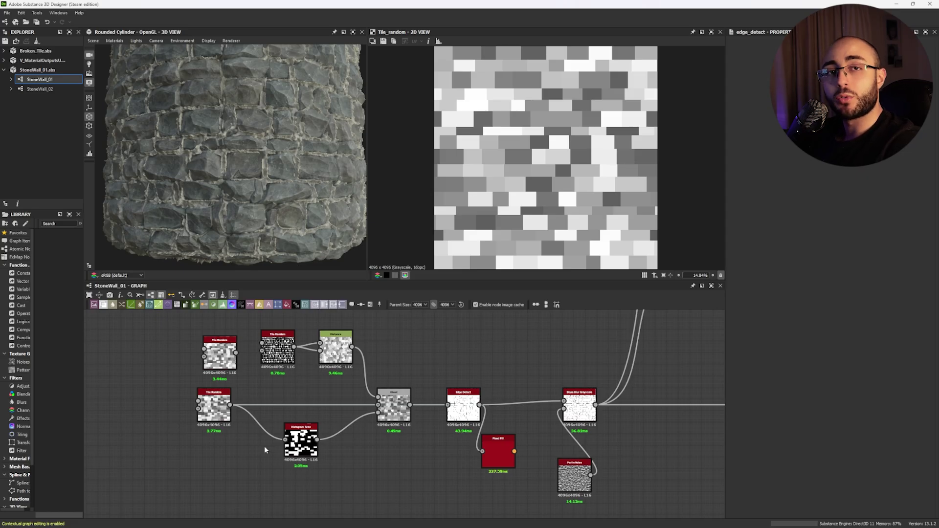
Preview the disc-pattern Tile Random node and its Distance node in the 2D view to examine the cell shapes.
scroll(207, 405, up, 3)
double_click(214, 405)
middle_drag(370, 411, 370, 454)
double_click(325, 362)
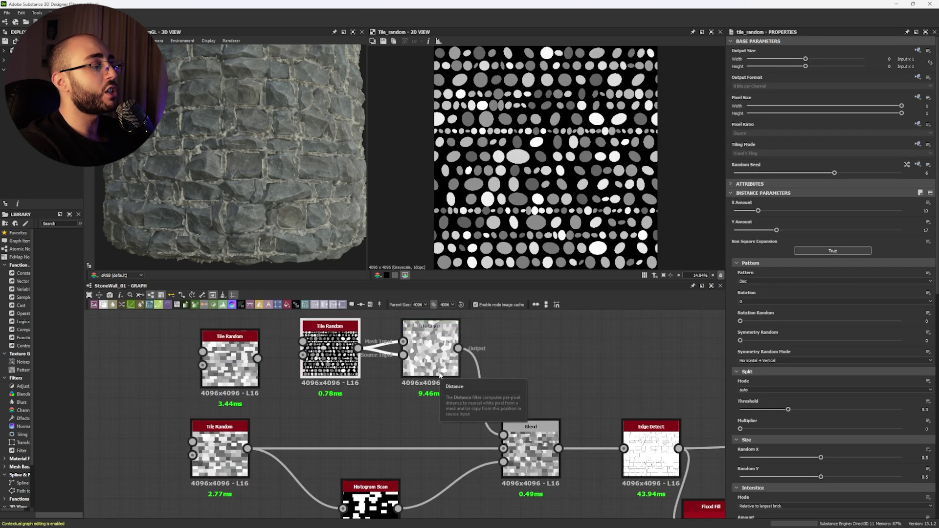
double_click(430, 353)
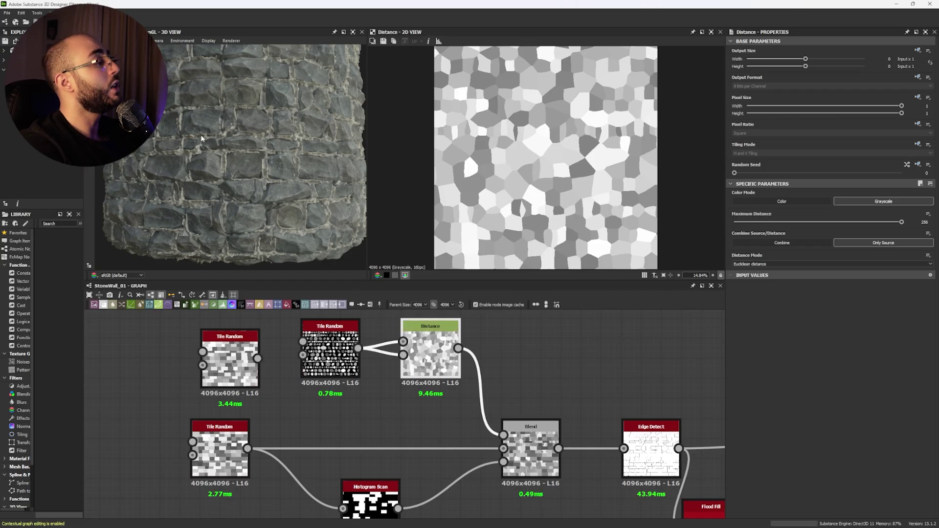
Inspect the 3D stone wall close up and from several sides, comparing rectangular bricks with the irregular cell-shaped stones.
scroll(264, 171, up, 3)
scroll(265, 170, up, 6)
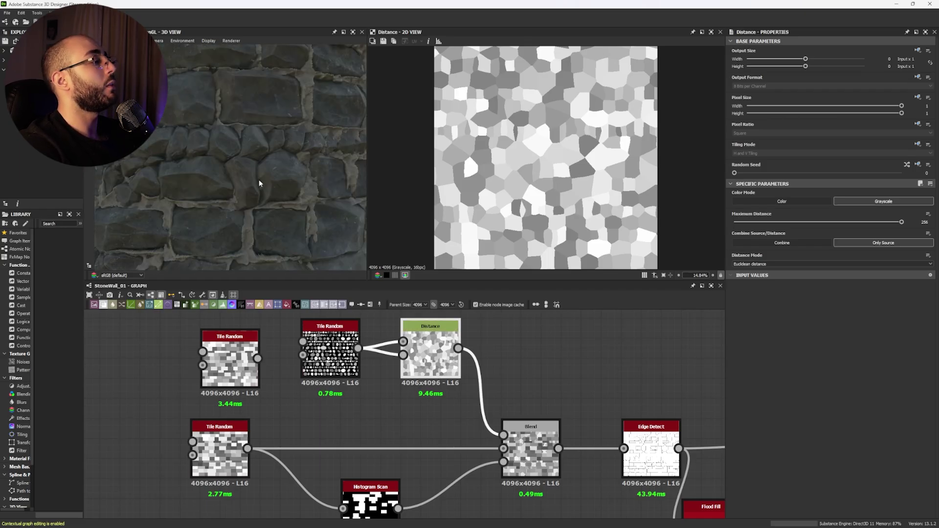
scroll(311, 199, down, 5)
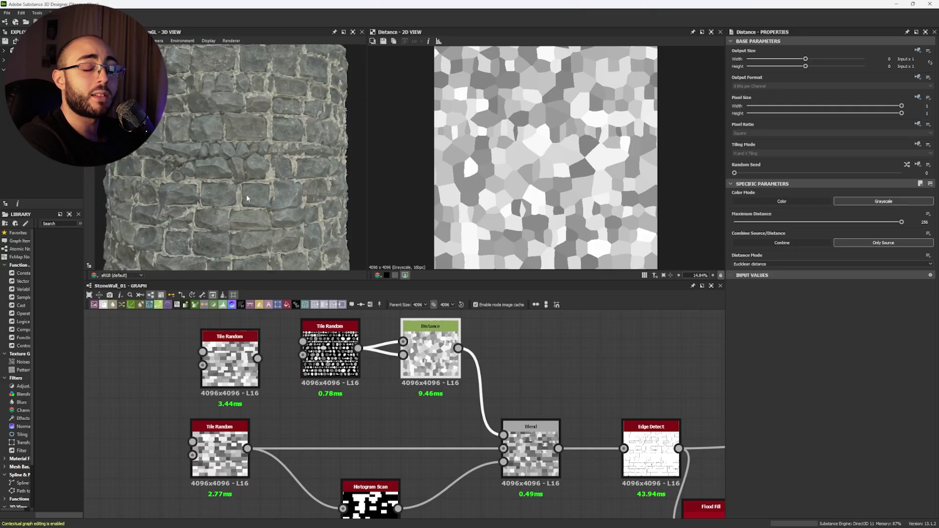
scroll(284, 172, up, 5)
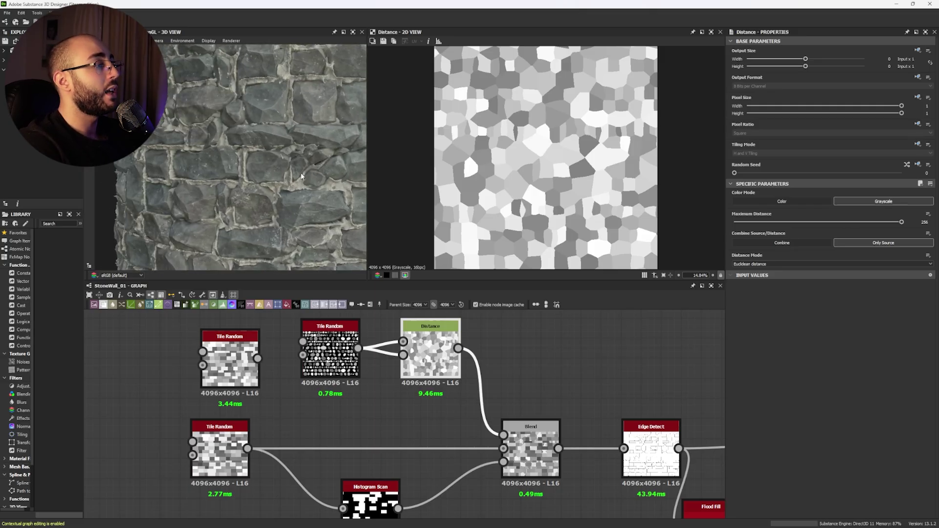
scroll(284, 172, up, 5)
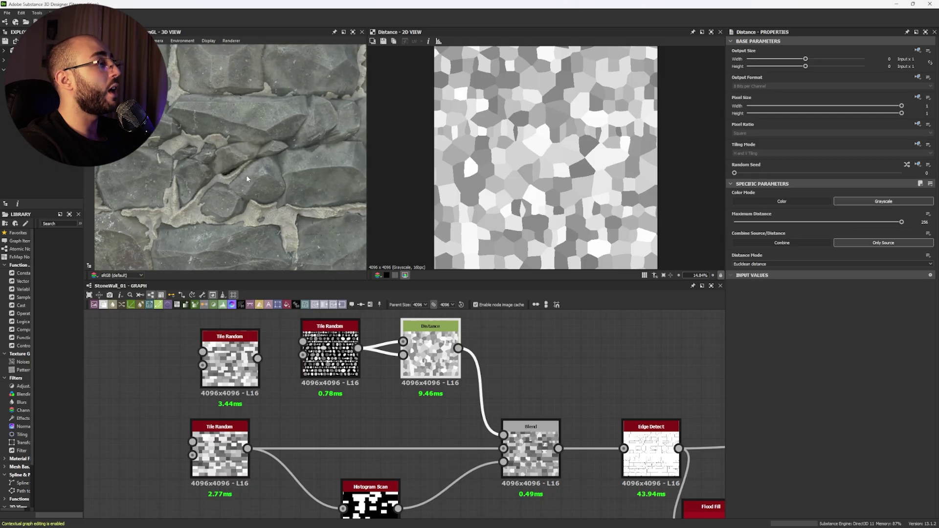
drag(218, 154, 182, 156)
drag(236, 126, 138, 173)
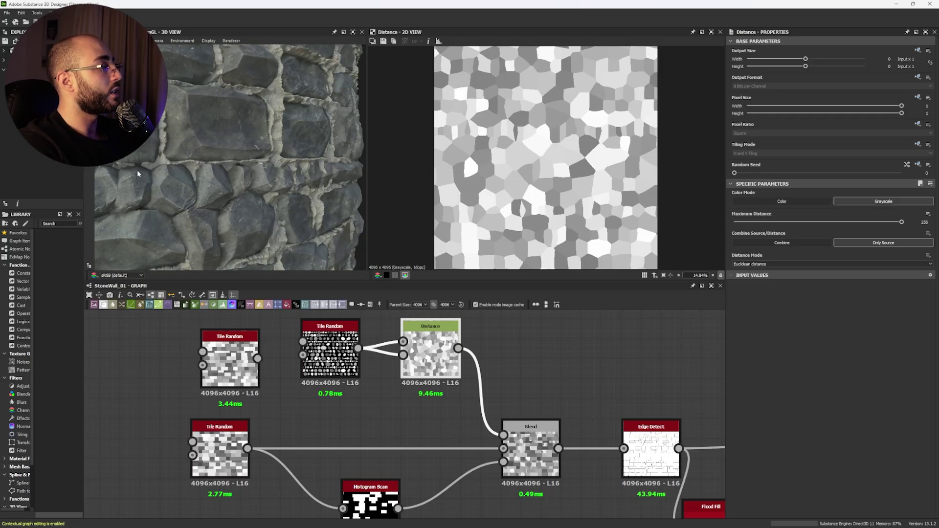
scroll(318, 179, down, 8)
drag(309, 173, 263, 206)
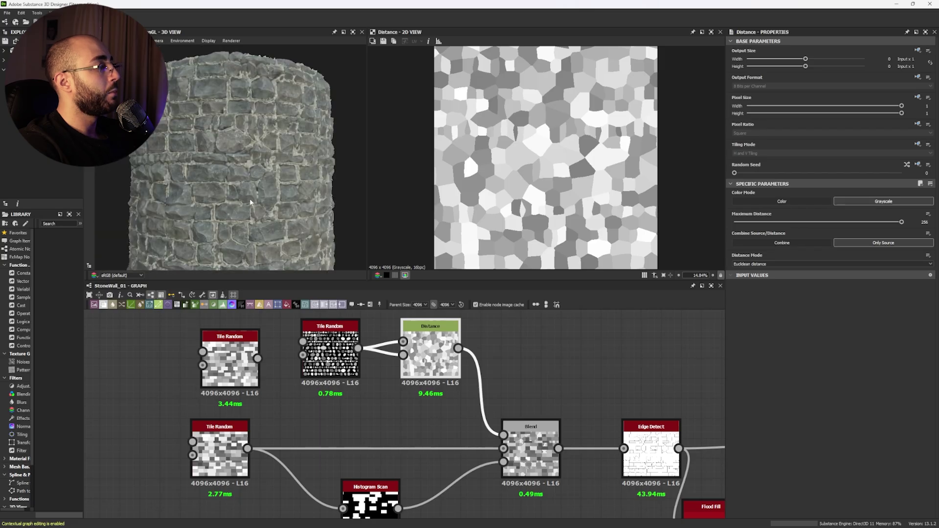
scroll(257, 147, up, 10)
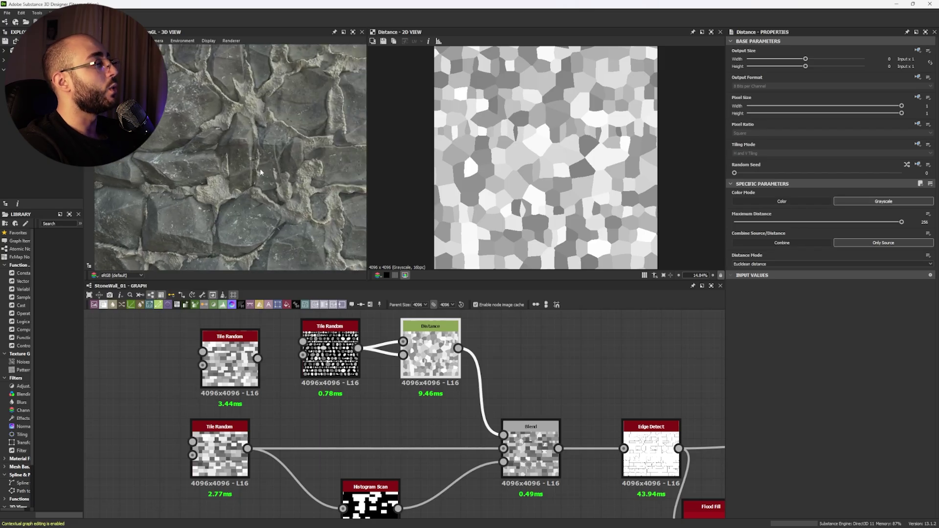
scroll(262, 181, down, 6)
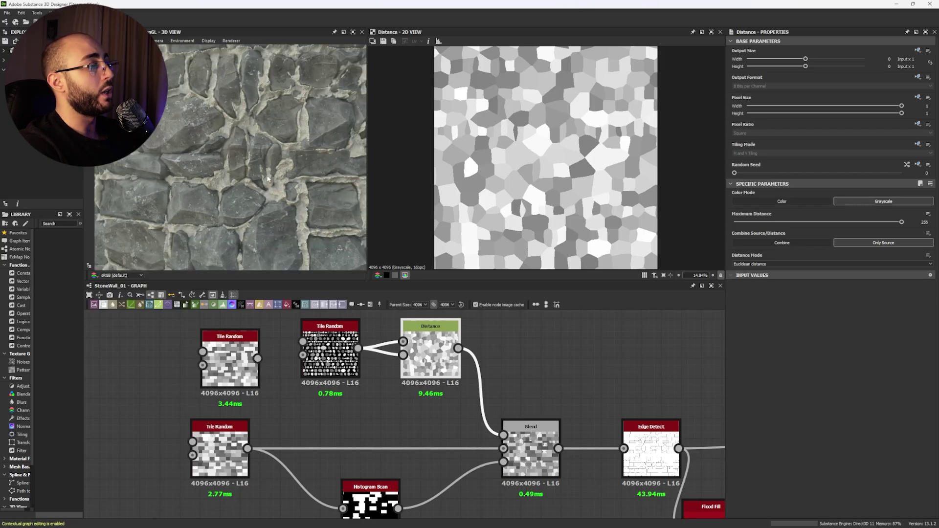
scroll(263, 181, up, 6)
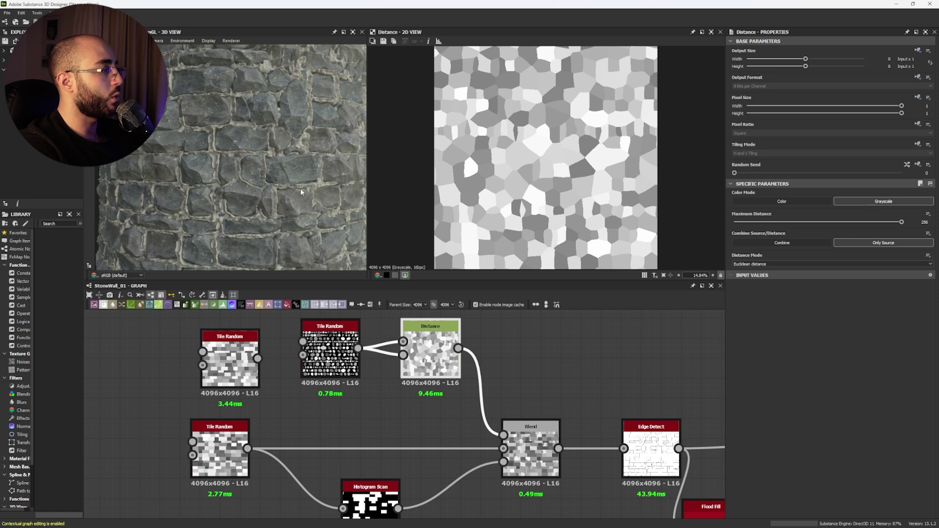
Preview the lower Tile Random, the Histogram Scan and the Blend nodes in turn to examine how the mask mixes bricks with cell shapes.
scroll(363, 343, down, 3)
double_click(288, 402)
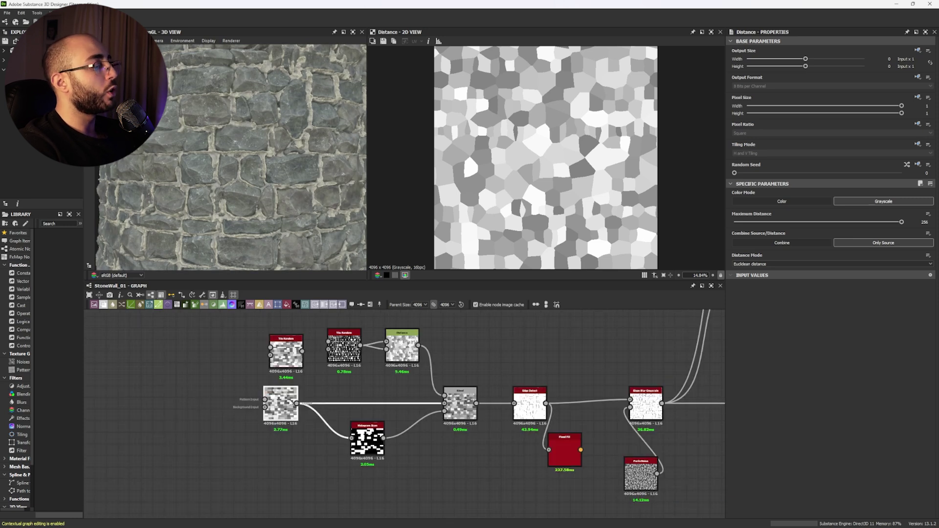
double_click(373, 446)
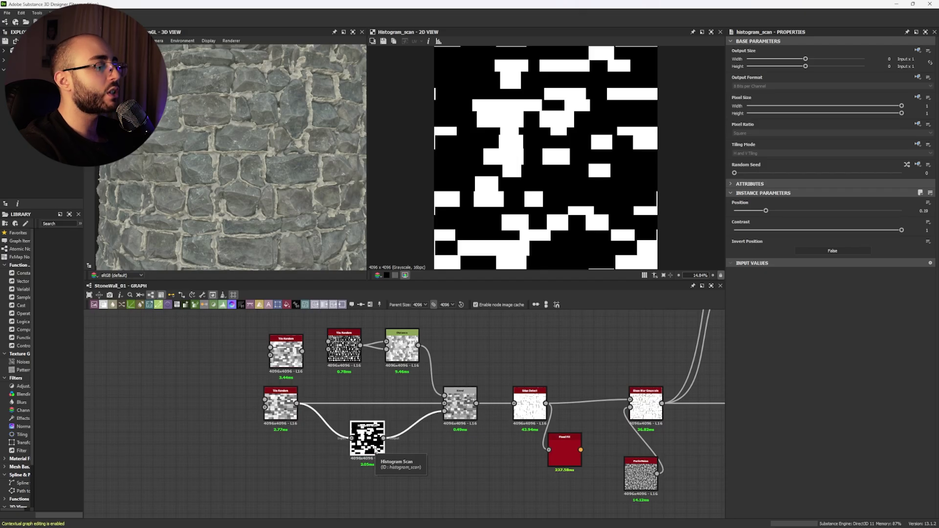
click(467, 414)
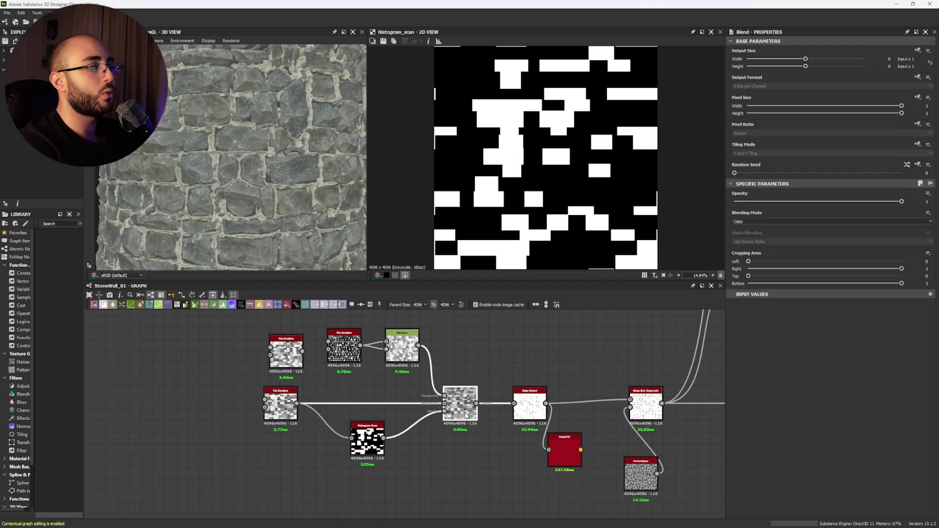
double_click(467, 413)
double_click(280, 405)
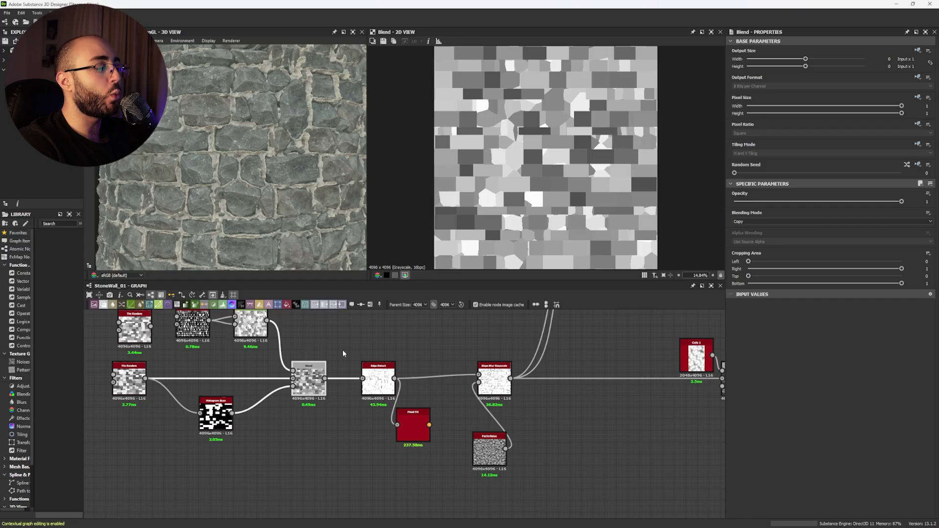
middle_drag(343, 354, 251, 329)
Preview the Flood Fill node fed by the Edge Detect and move it down to an empty area of the graph.
click(321, 404)
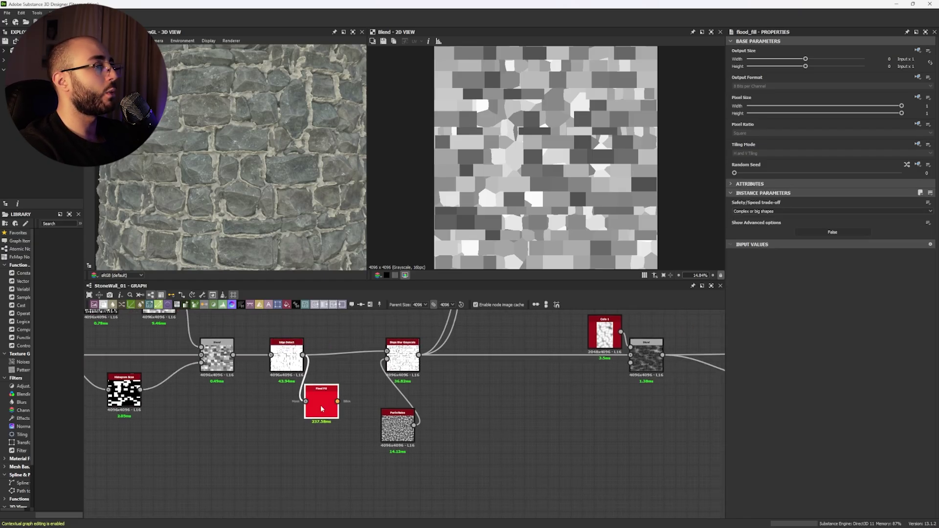
double_click(321, 405)
middle_drag(397, 405, 397, 389)
middle_drag(390, 446, 360, 364)
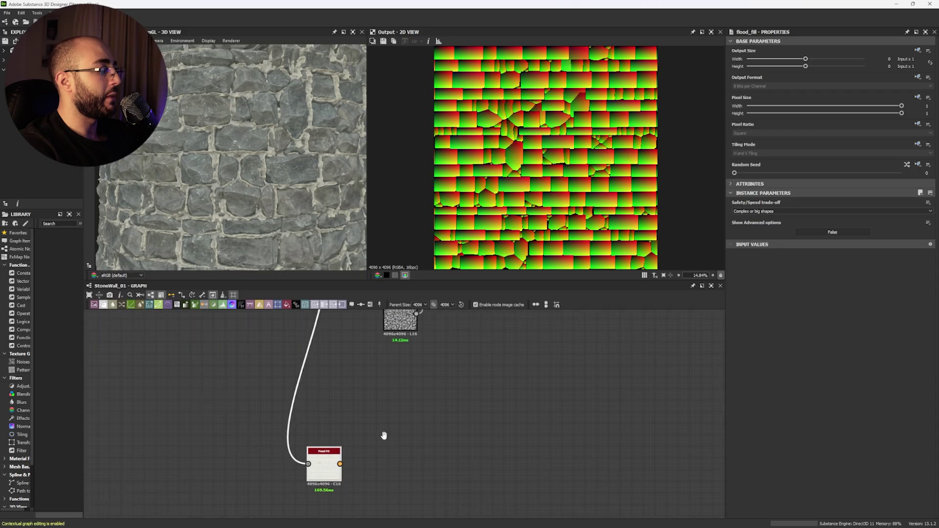
scroll(336, 397, up, 1)
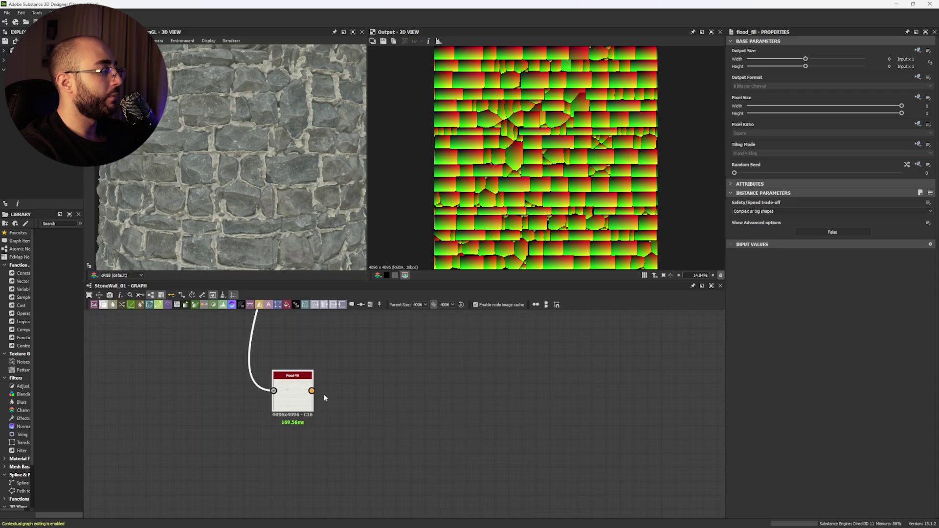
Connect a Flood Fill to Gradient node to the Flood Fill output and set its Angle Variation to 1.
drag(312, 391, 397, 396)
text(floo)
click(440, 300)
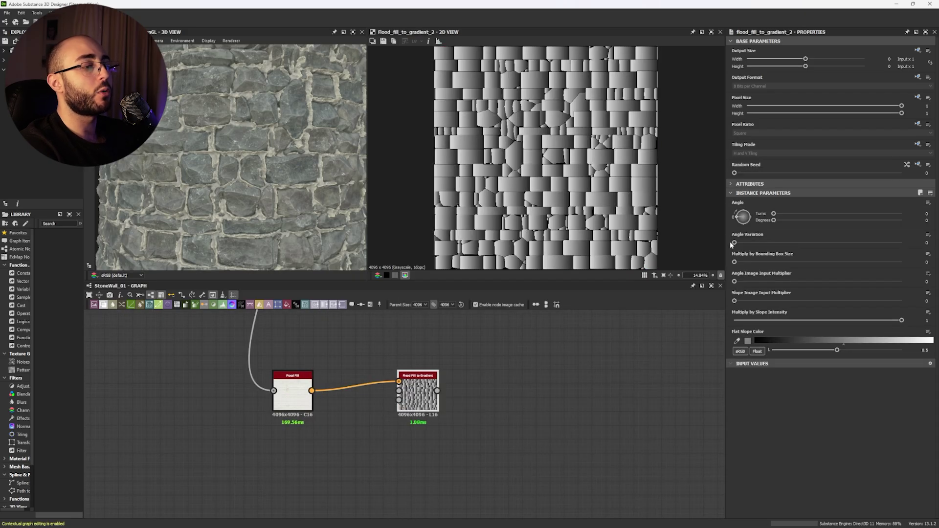
drag(734, 243, 901, 243)
Duplicate the Flood Fill to Gradient node three times below the original, all fed by the same Flood Fill.
scroll(427, 393, down, 2)
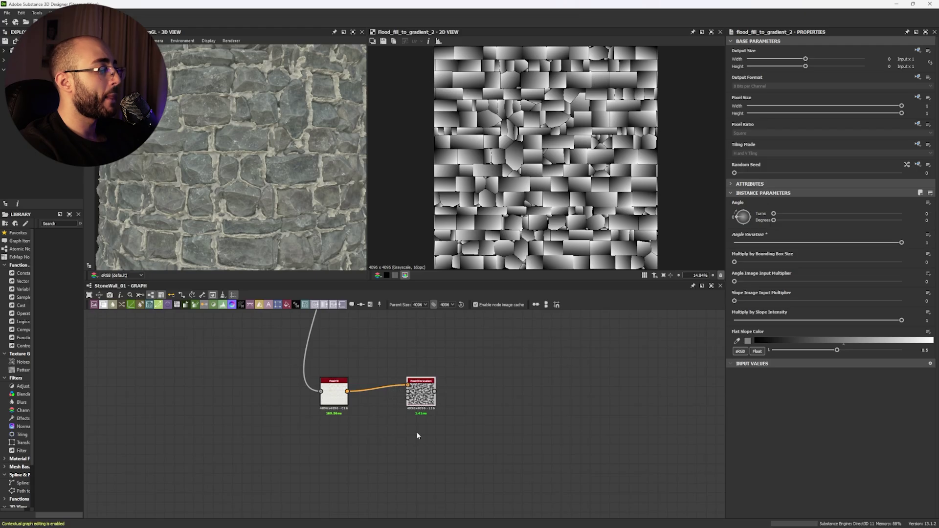
key(ctrl+d)
middle_drag(418, 510, 433, 411)
key(ctrl+d)
key(ctrl+d)
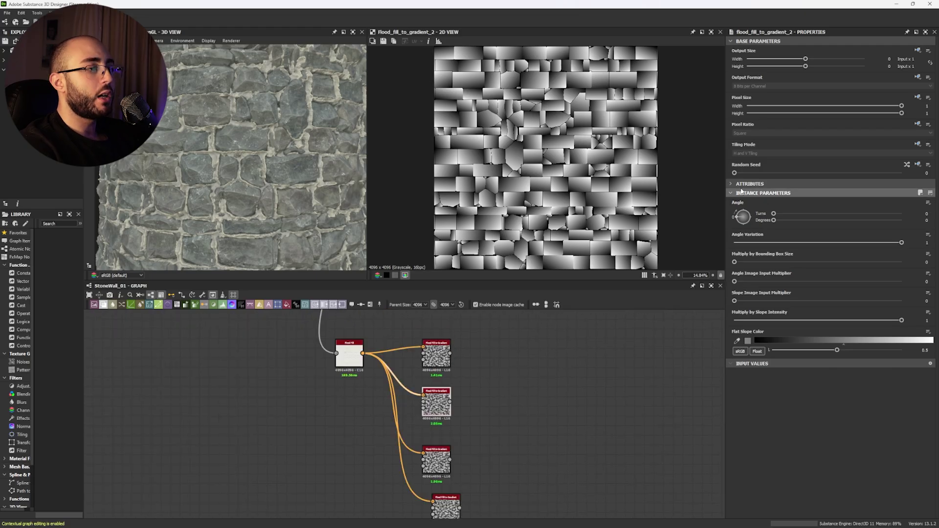
Give each of the three duplicated gradient nodes a different Random Seed, starting with 1 on the first copy.
click(750, 173)
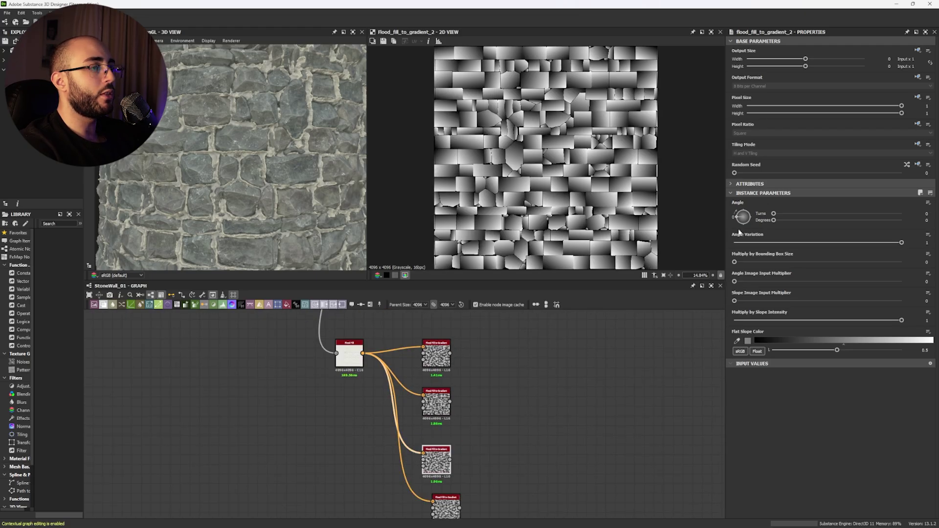
drag(751, 172, 768, 174)
middle_drag(512, 515, 497, 415)
click(432, 397)
drag(769, 173, 784, 174)
middle_drag(477, 390, 454, 434)
Combine the first two gradient nodes with a Blend node in Min (Darken) mode.
drag(408, 436, 397, 429)
key(space)
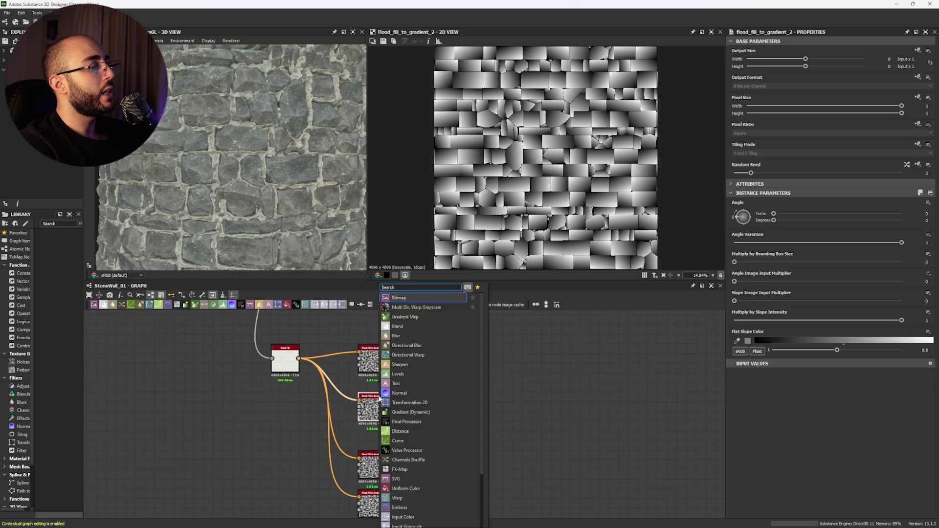
click(398, 327)
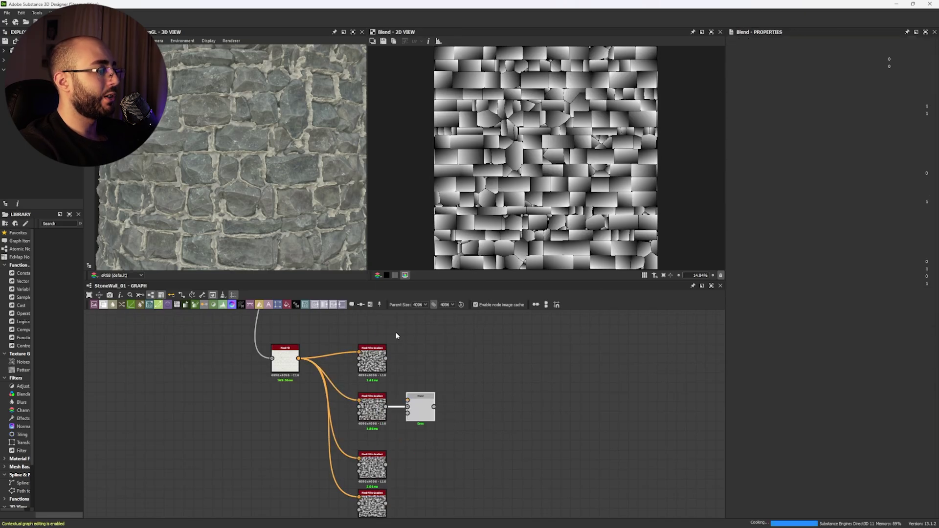
drag(386, 359, 425, 402)
click(780, 221)
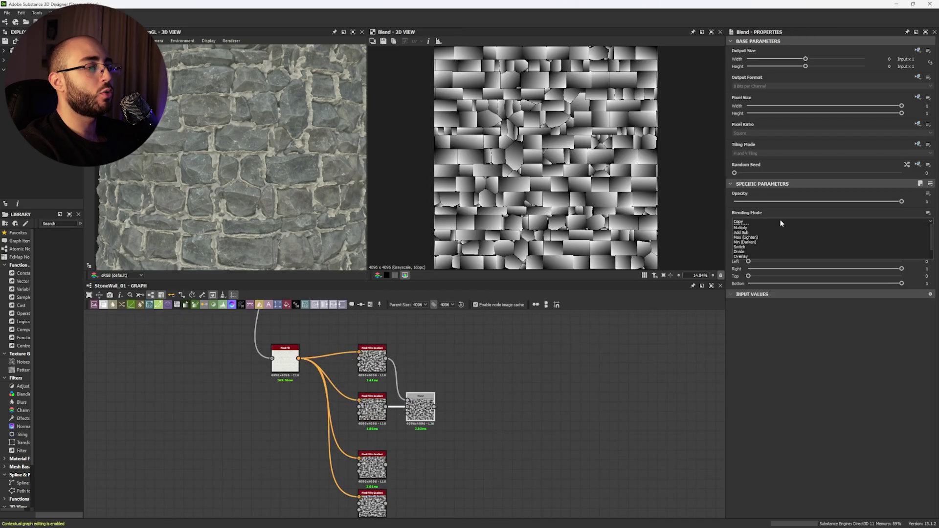
click(748, 248)
Duplicate the Min (Darken) Blend twice and chain the copies to combine the result with the third and fourth gradient nodes.
key(ctrl+d)
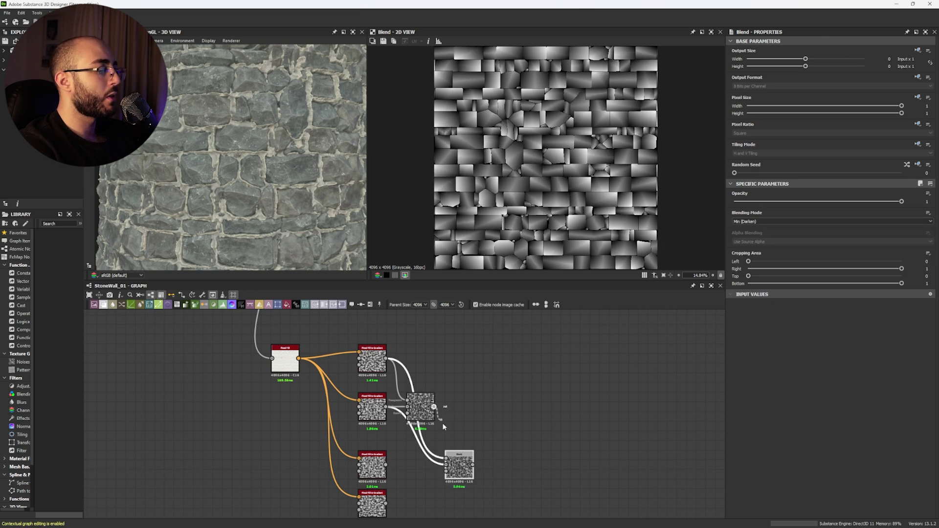
drag(434, 407, 386, 465)
middle_drag(421, 485, 394, 435)
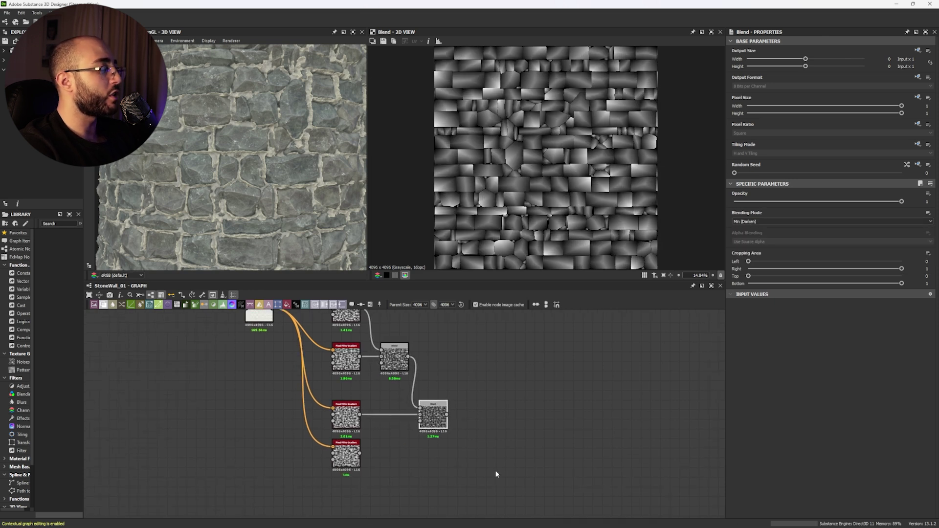
key(ctrl+d)
drag(446, 415, 349, 473)
drag(477, 488, 515, 425)
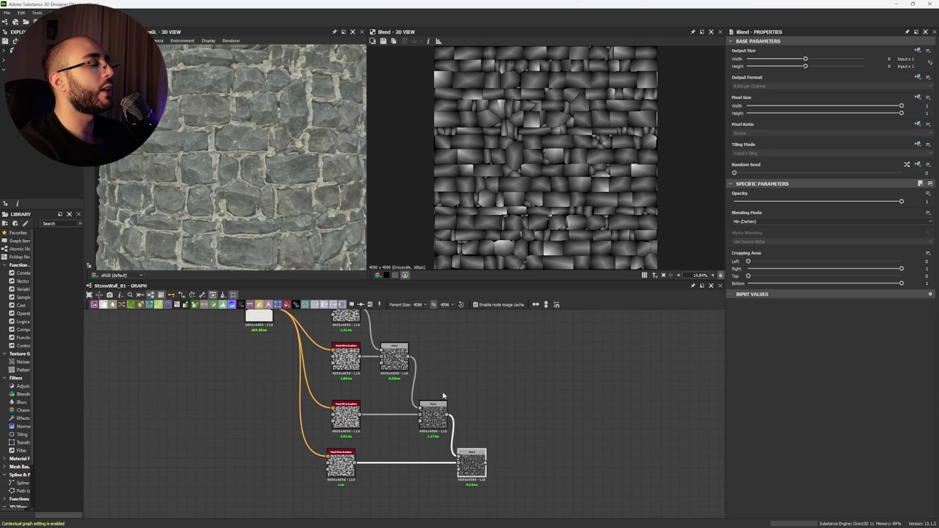
middle_drag(443, 395, 443, 418)
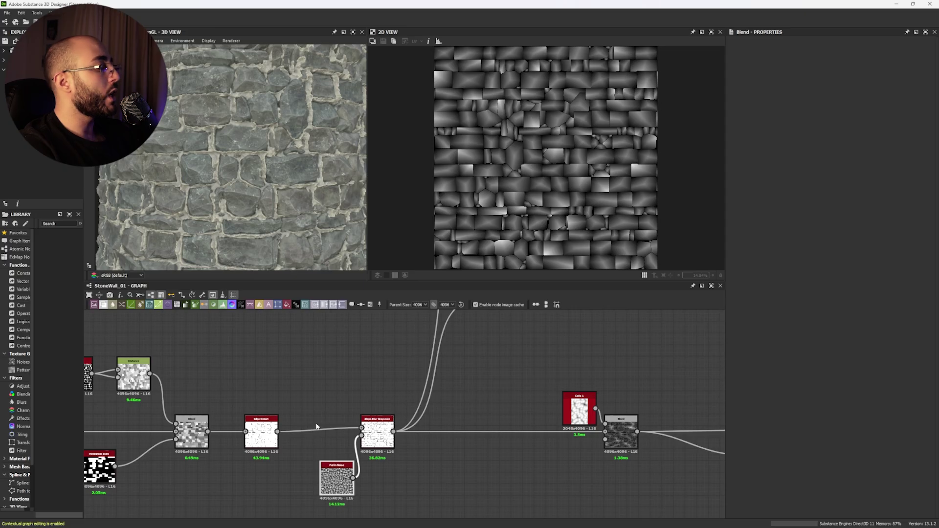
Preview the Slope Blur Grayscale node in the 2D view and examine the stone edges close up.
middle_drag(316, 414, 315, 386)
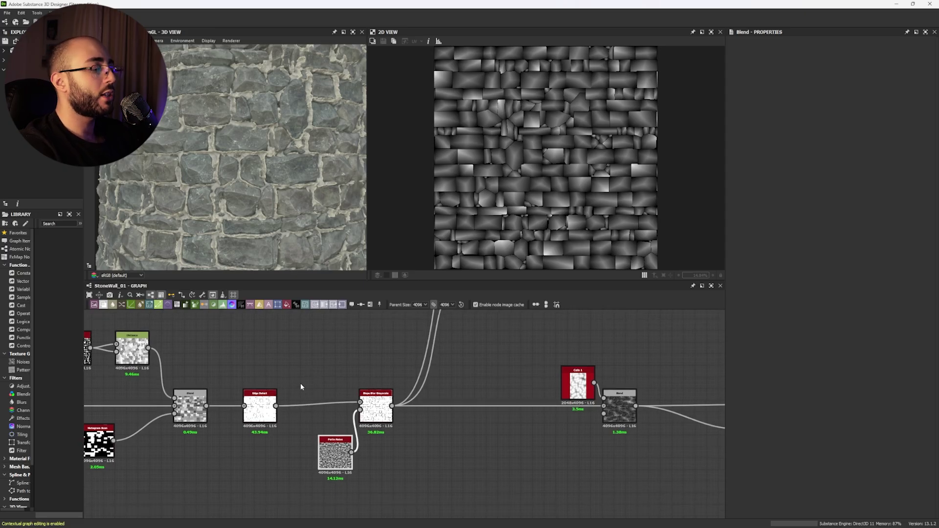
double_click(376, 402)
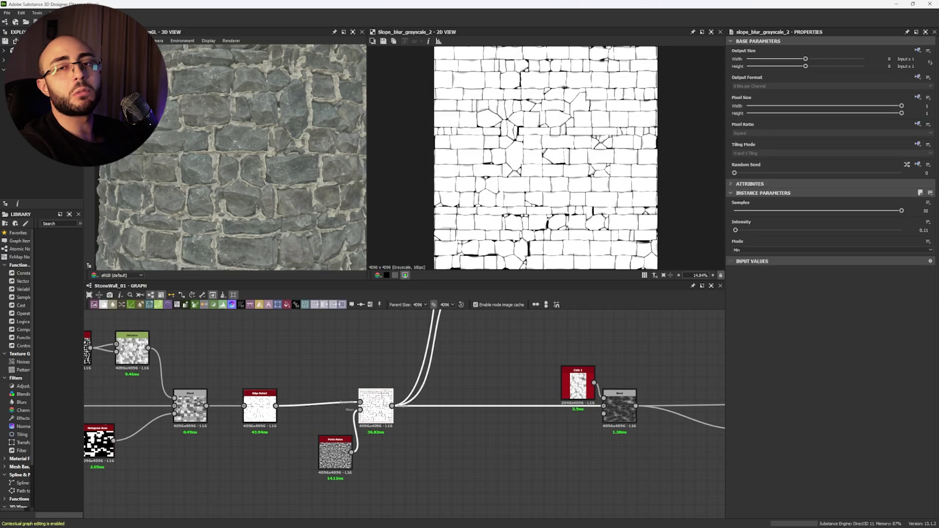
scroll(561, 143, up, 8)
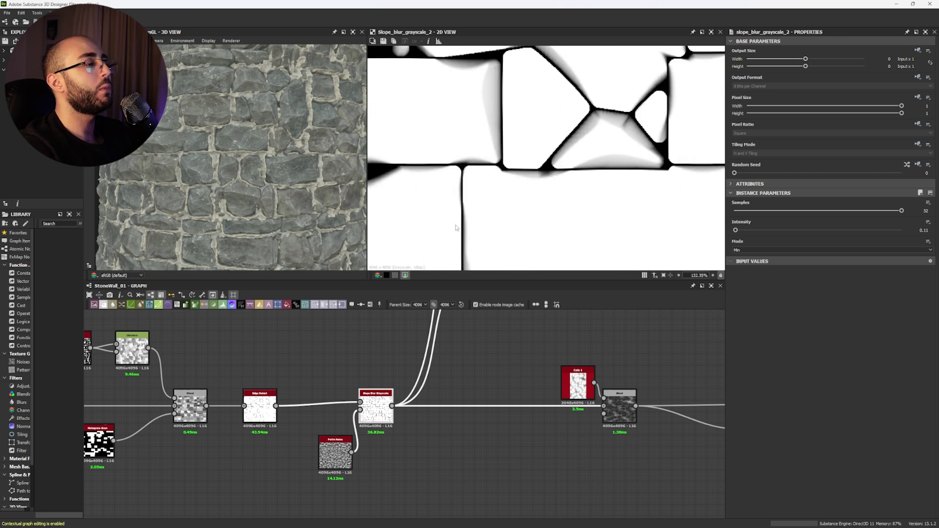
scroll(541, 152, down, 2)
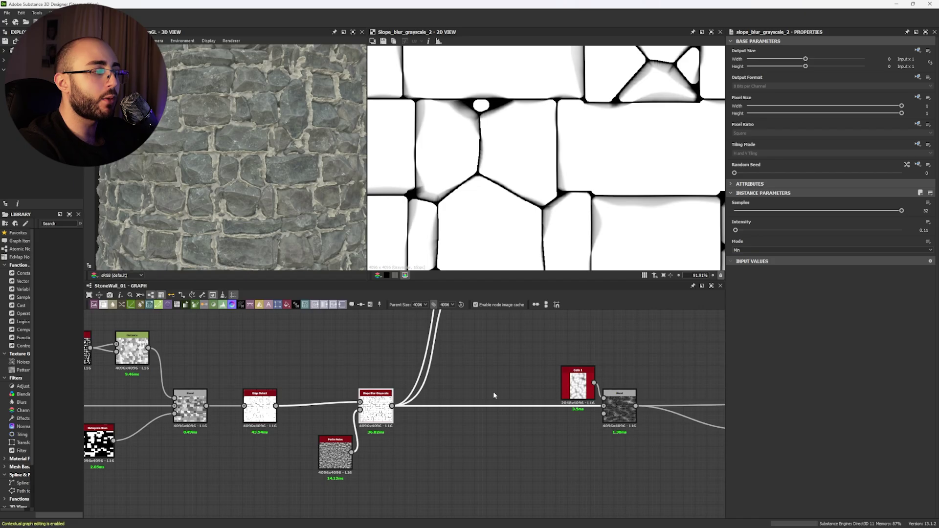
Preview the Cells 1 node and its output width setting, plus the Subtract Blend it feeds, to examine the height variation across the stones.
middle_drag(465, 397, 313, 412)
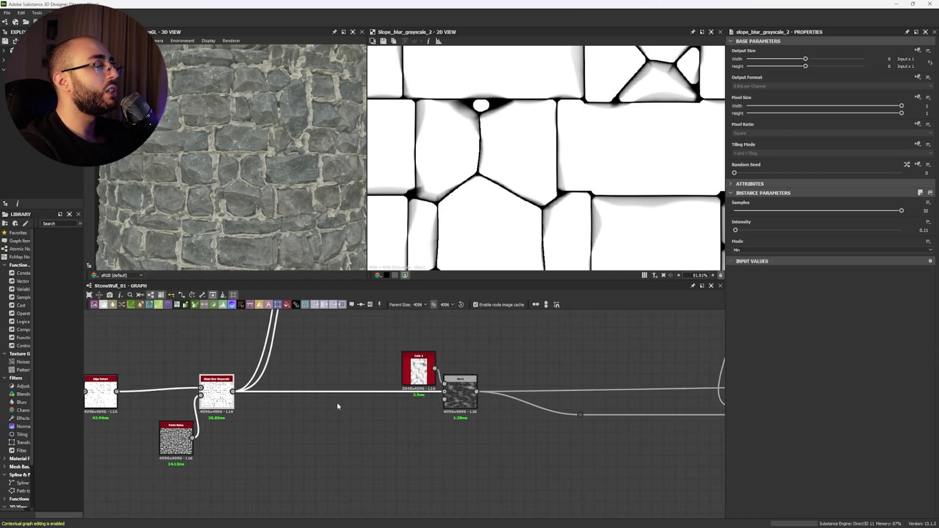
double_click(419, 370)
scroll(577, 156, down, 5)
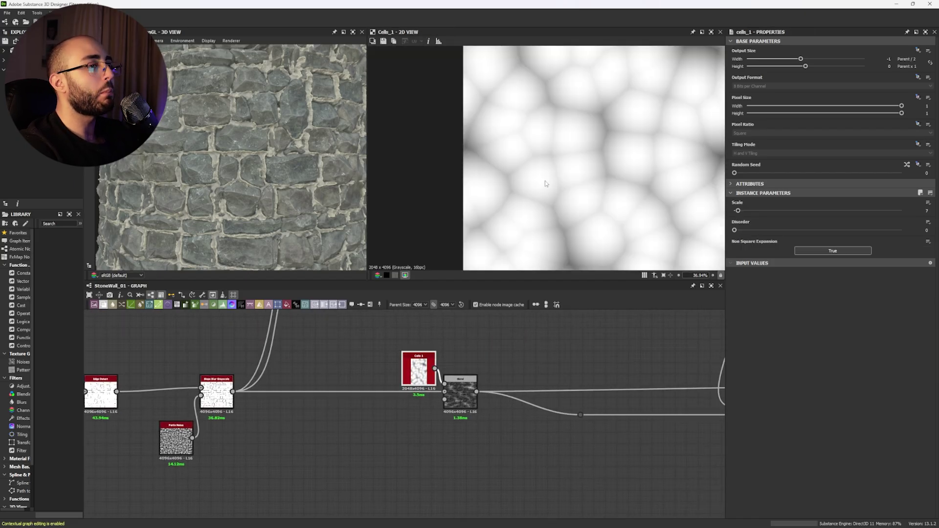
double_click(889, 58)
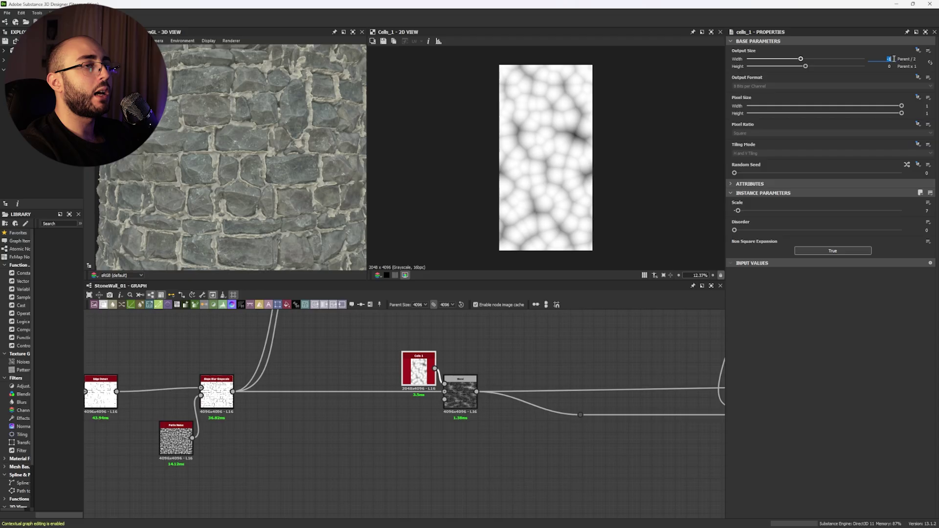
double_click(460, 394)
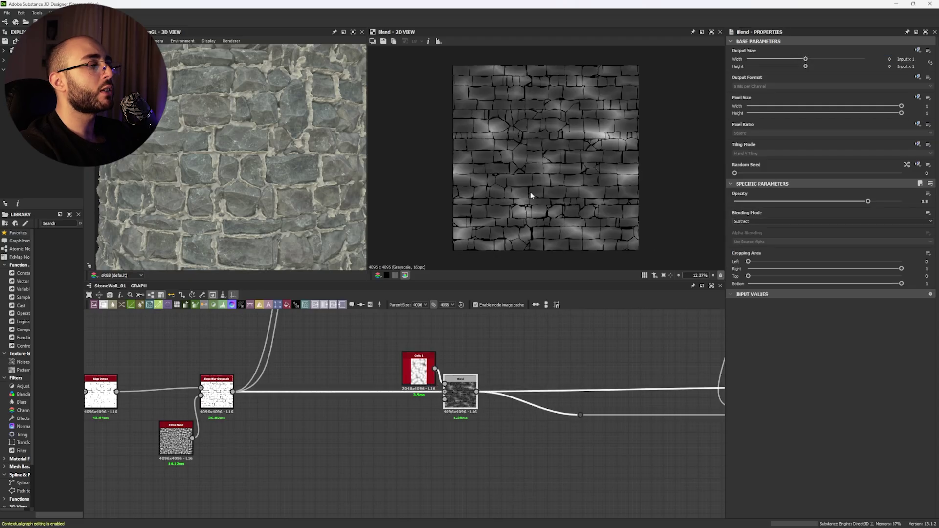
scroll(518, 242, up, 3)
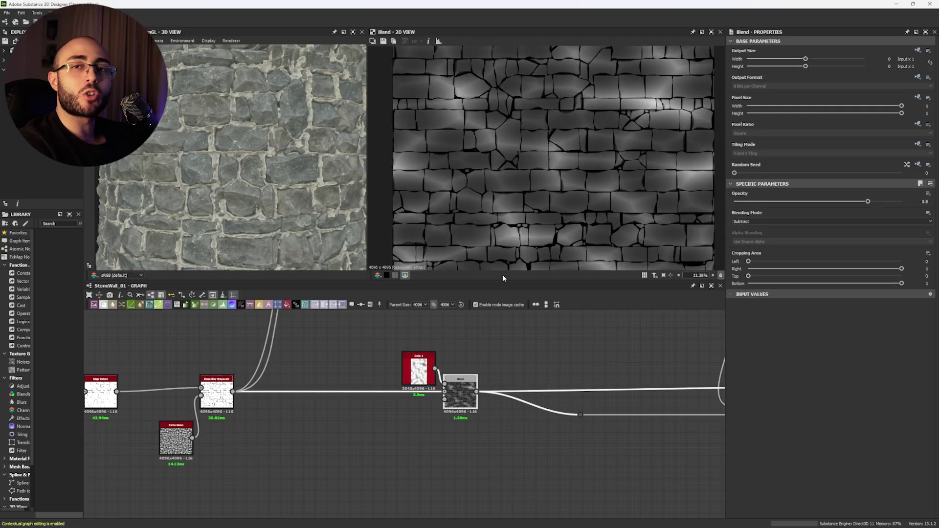
Add a separate Cells 1 noise node and try setting its relative output width to 3 (Parent x 8).
key(space)
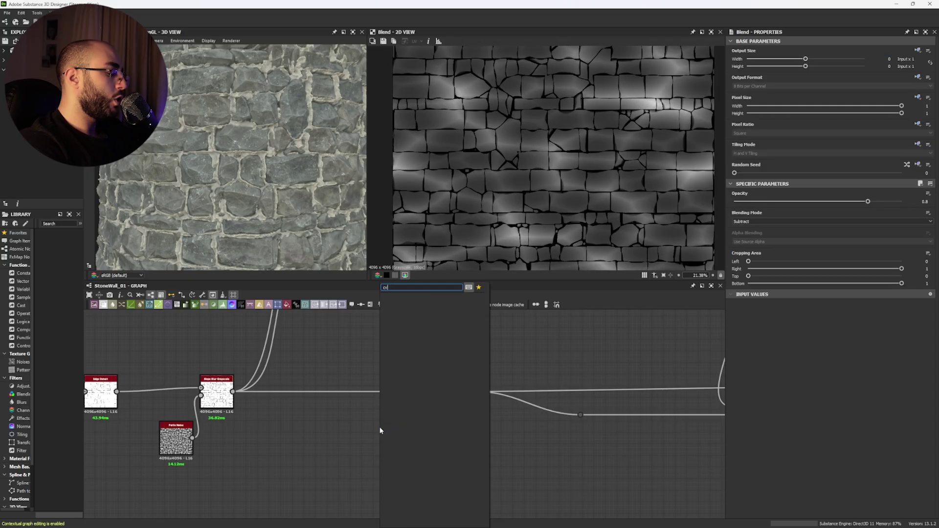
text(cel)
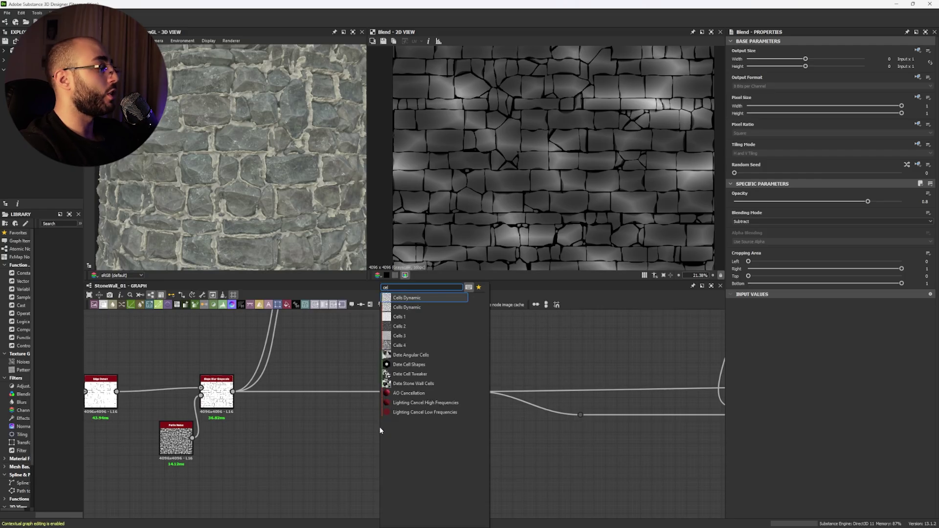
key(Down)
key(Down)
key(Return)
scroll(378, 465, up, 5)
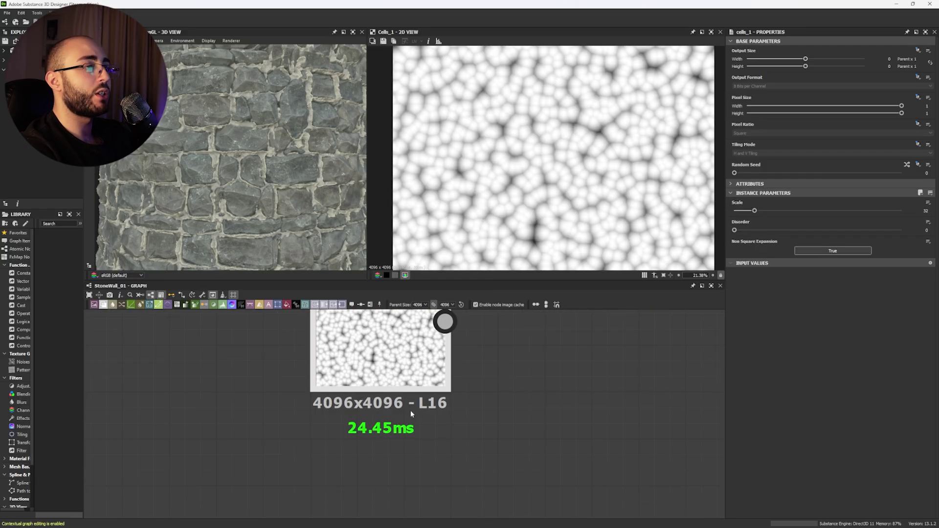
mouse_move(806, 59)
mouse_down()
mouse_move(796, 58)
mouse_move(822, 59)
mouse_up()
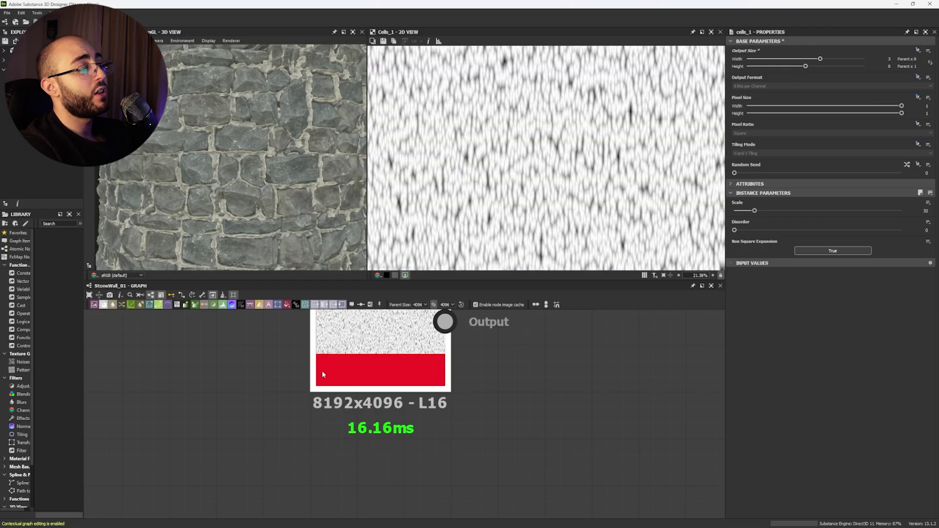
Delete the trial Cells 1 node from the graph.
key(Delete)
scroll(338, 372, down, 4)
middle_drag(399, 363, 289, 499)
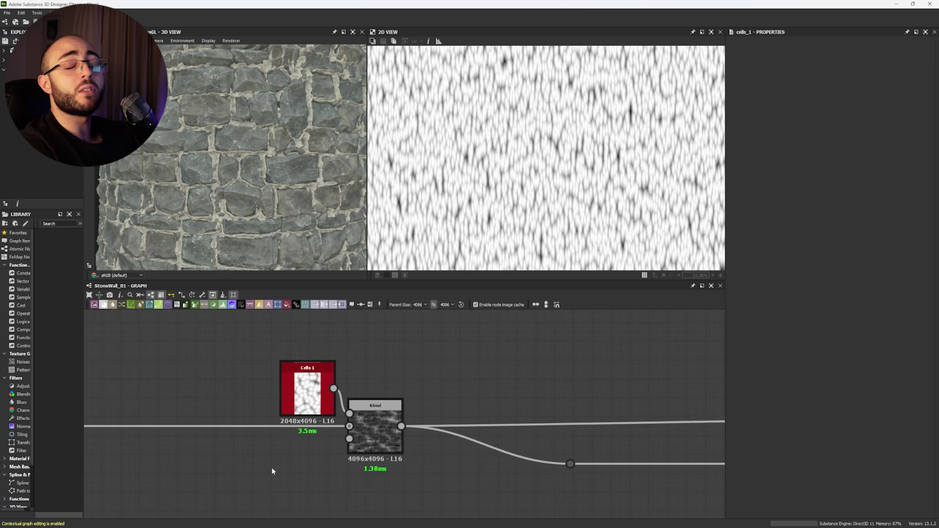
Move the remaining Cells 1 node up, away from the Subtract Blend, and preview that Blend close up.
drag(307, 392, 300, 335)
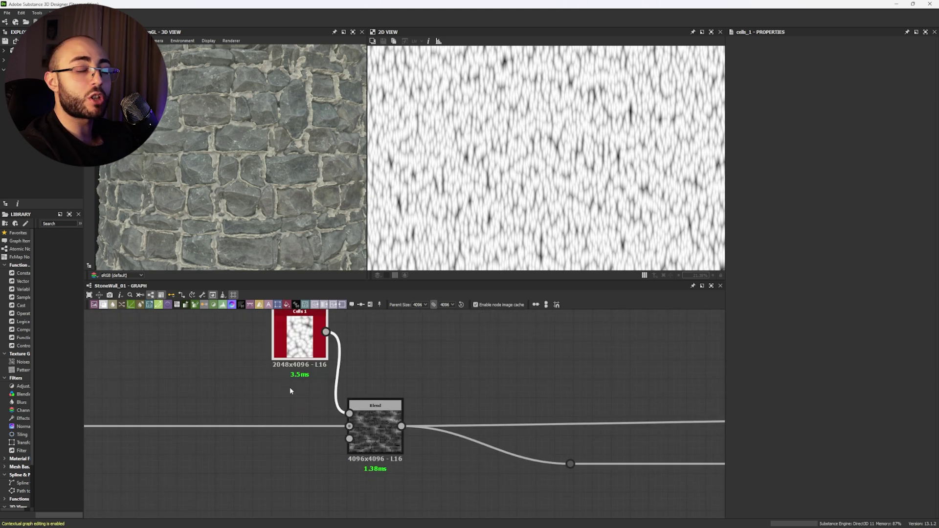
double_click(385, 433)
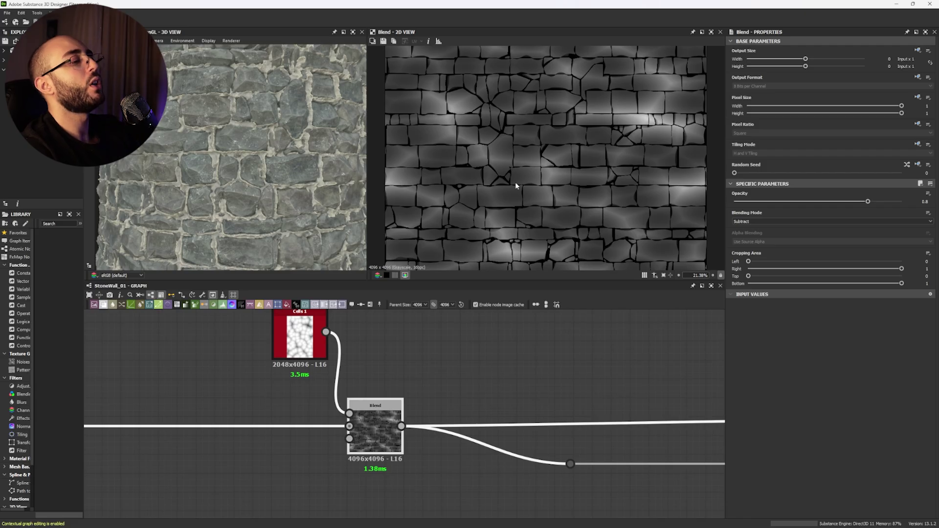
scroll(515, 182, up, 6)
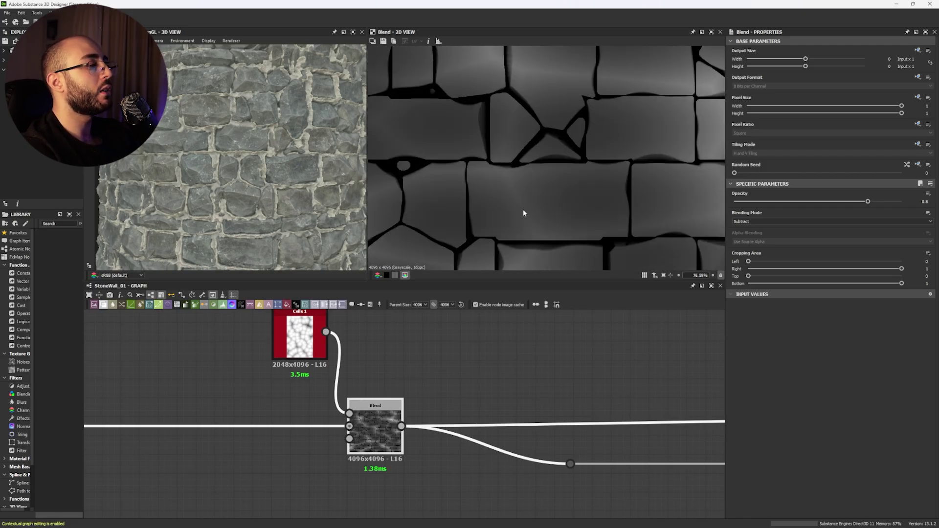
Duplicate the Cells 1 node and feed the copy into the Subtract Blend in place of the original.
middle_drag(439, 362, 477, 403)
scroll(366, 390, down, 3)
click(346, 386)
key(ctrl+c)
key(ctrl+v)
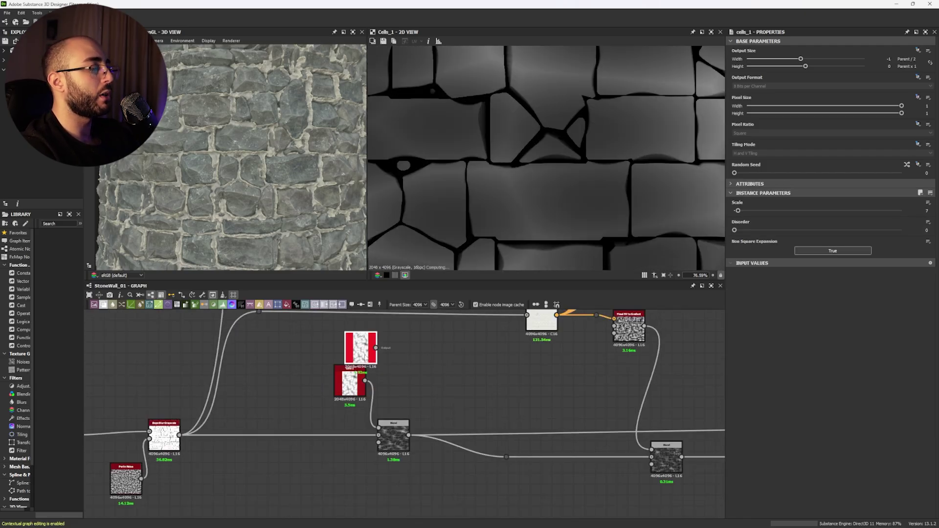
double_click(380, 432)
drag(379, 428, 376, 348)
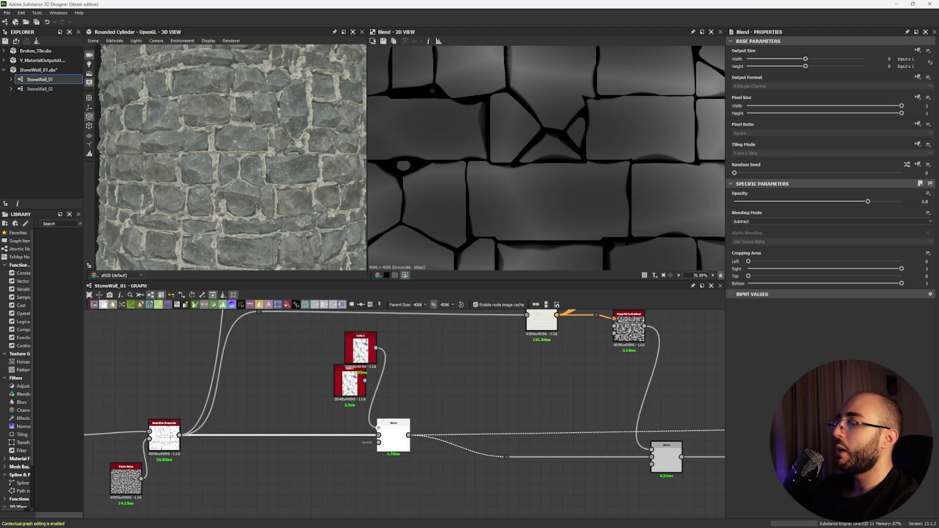
Try a scale of 10 on the duplicated Cells 1 node, inspecting the wall in the 3D view, and undo the trial.
double_click(363, 349)
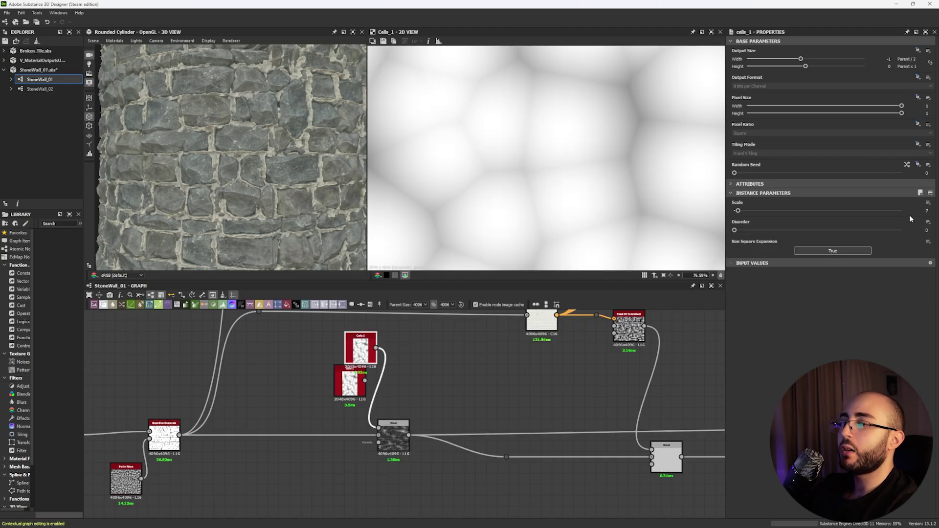
key(Return)
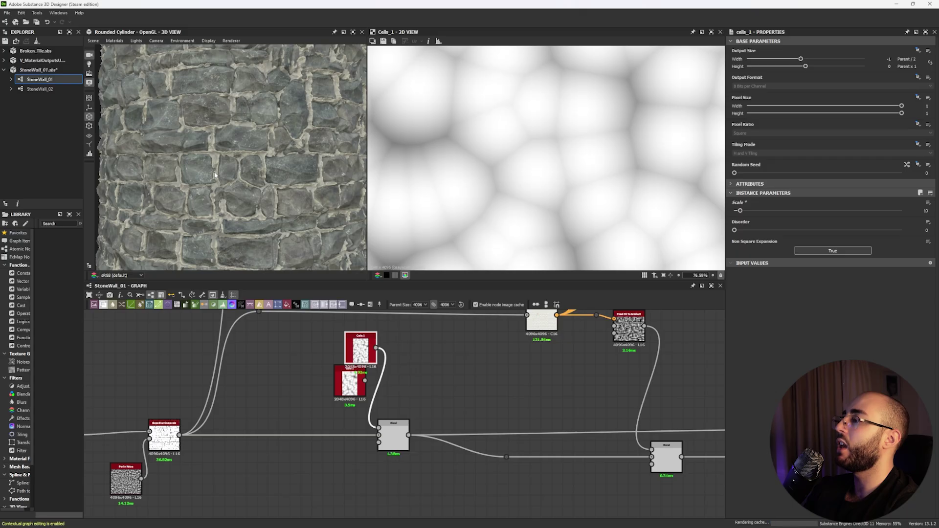
scroll(216, 175, down, 4)
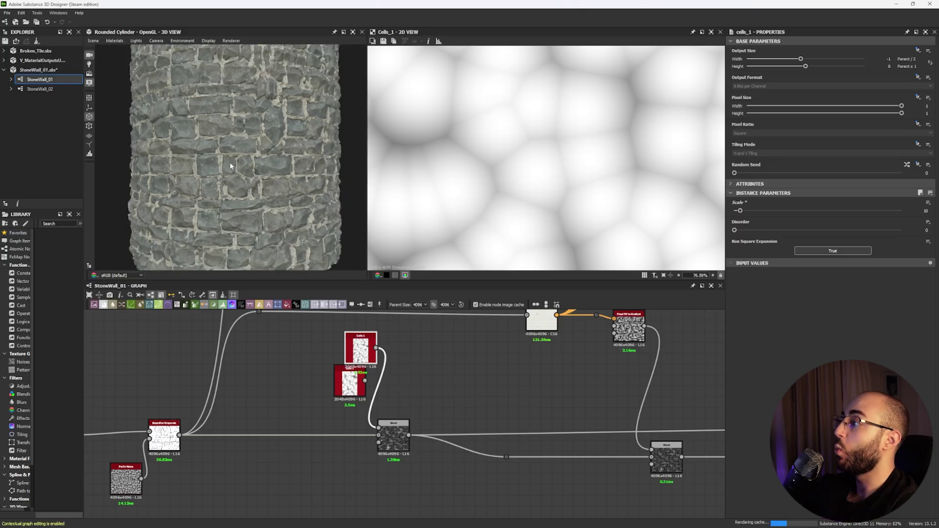
scroll(211, 168, up, 5)
ctrl+shift+drag(211, 165, 191, 183)
scroll(202, 160, down, 3)
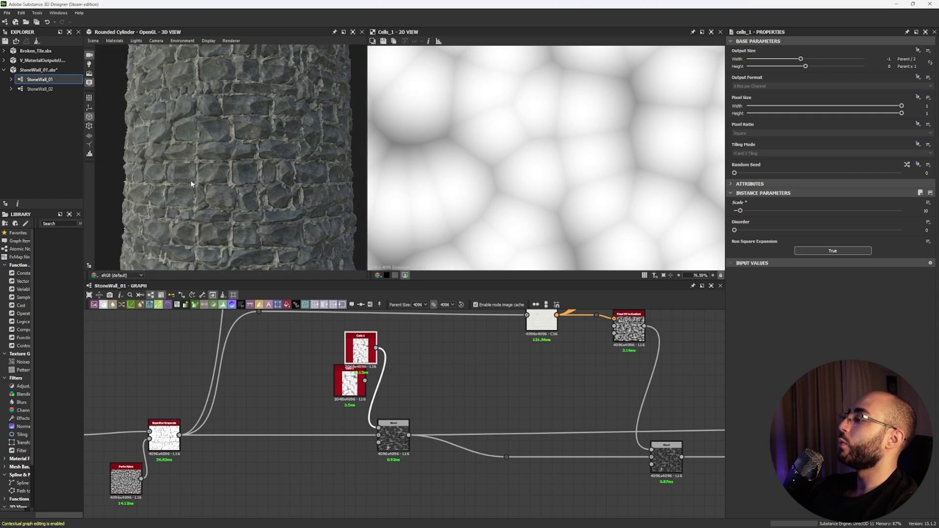
middle_drag(194, 185, 248, 159)
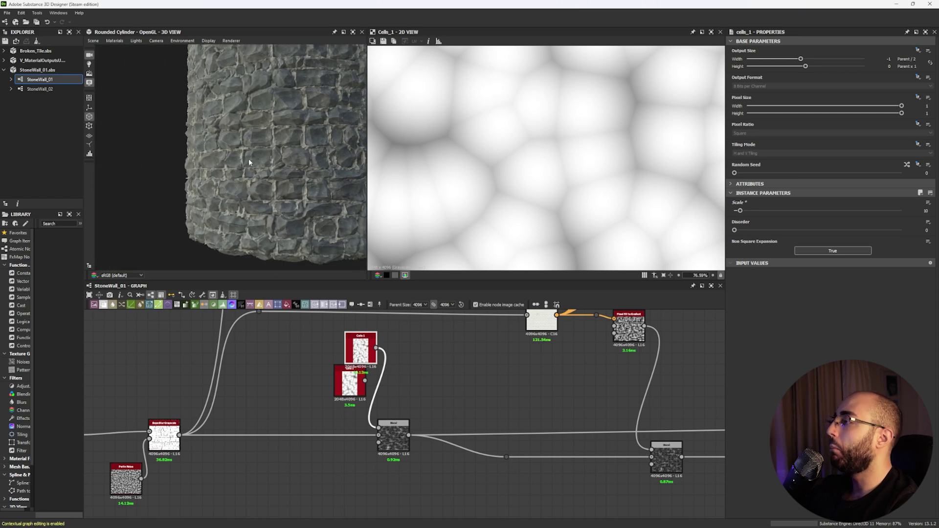
scroll(256, 188, up, 3)
mouse_move(249, 159)
ctrl+shift+mouse_down()
mouse_move(256, 188)
mouse_move(254, 179)
mouse_move(297, 187)
ctrl+shift+mouse_up()
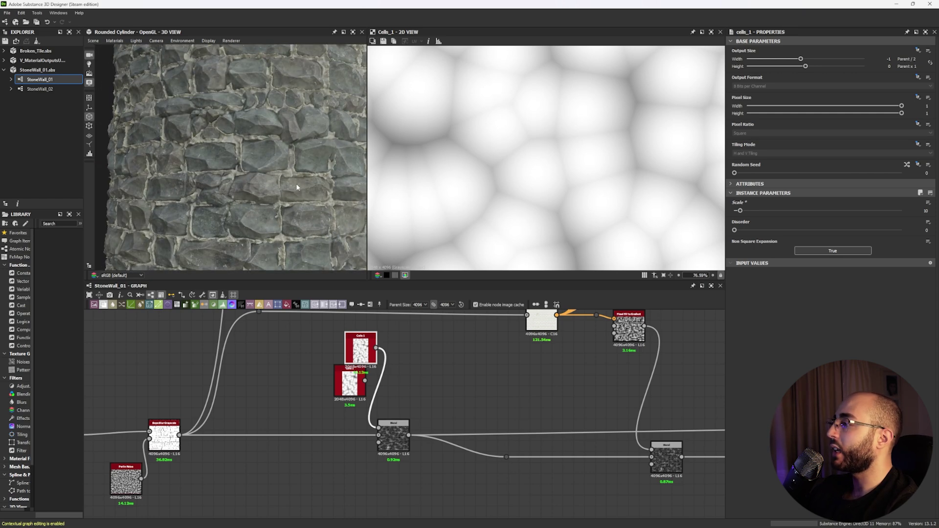
key(ctrl+z)
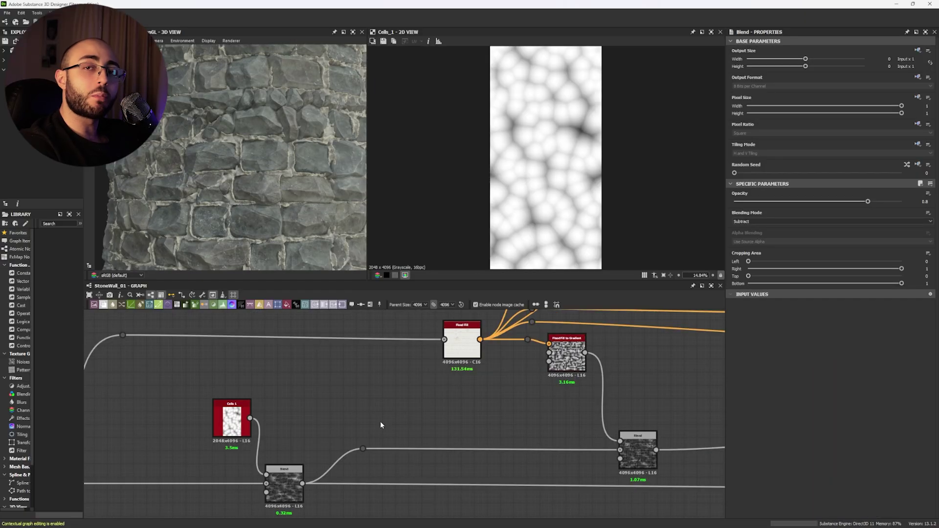
Preview the Flood Fill node and the four Flood Fill to Gradient nodes it feeds, comparing their random seeds.
middle_drag(378, 422, 174, 477)
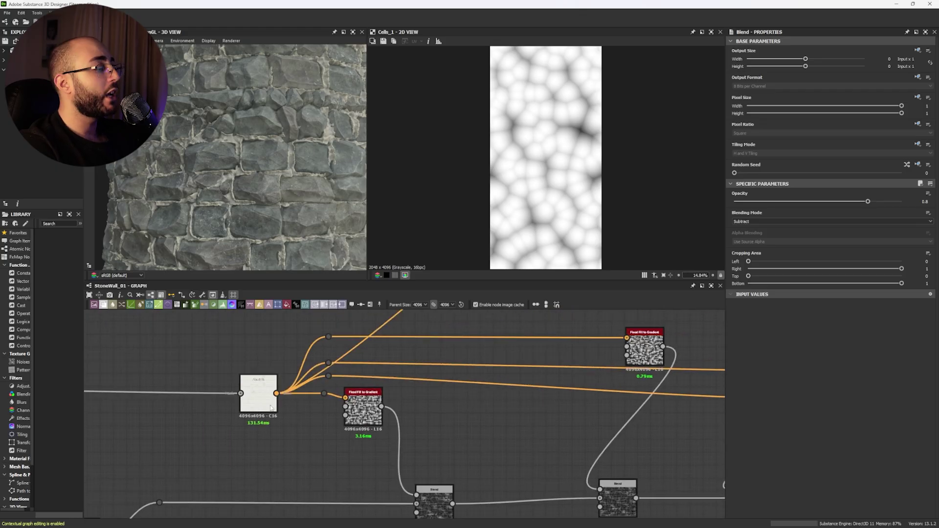
double_click(258, 395)
double_click(363, 410)
middle_drag(450, 423, 324, 441)
double_click(518, 368)
double_click(651, 424)
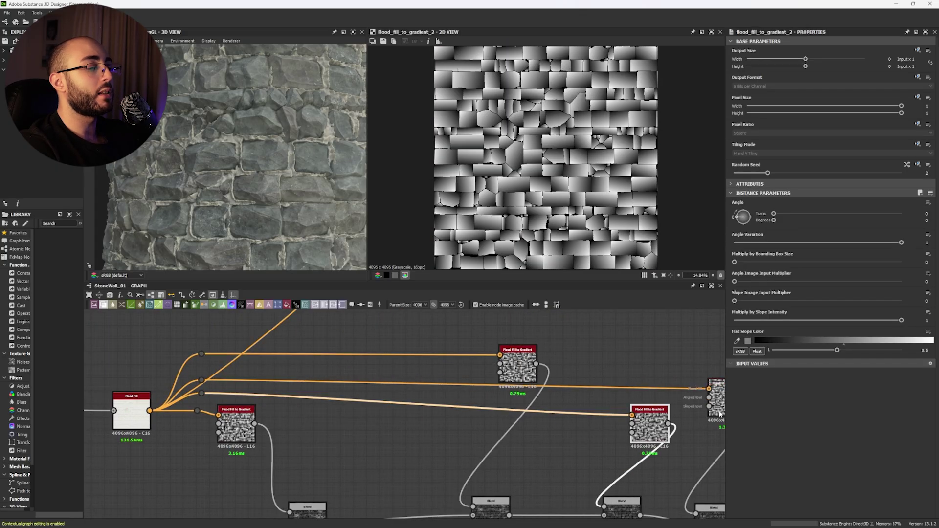
double_click(716, 399)
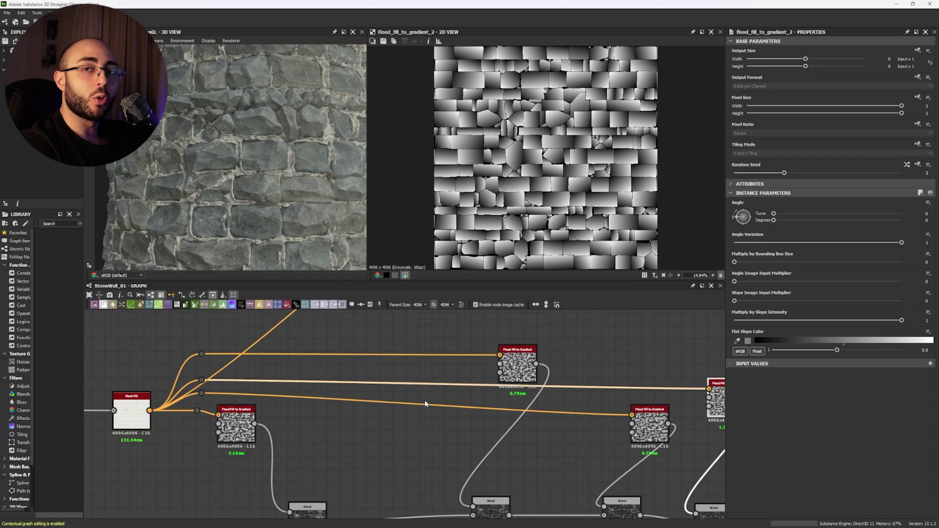
Preview the successive Min (Darken) Blend nodes to examine how each gradient slopes the stones.
middle_drag(425, 404, 552, 328)
double_click(429, 449)
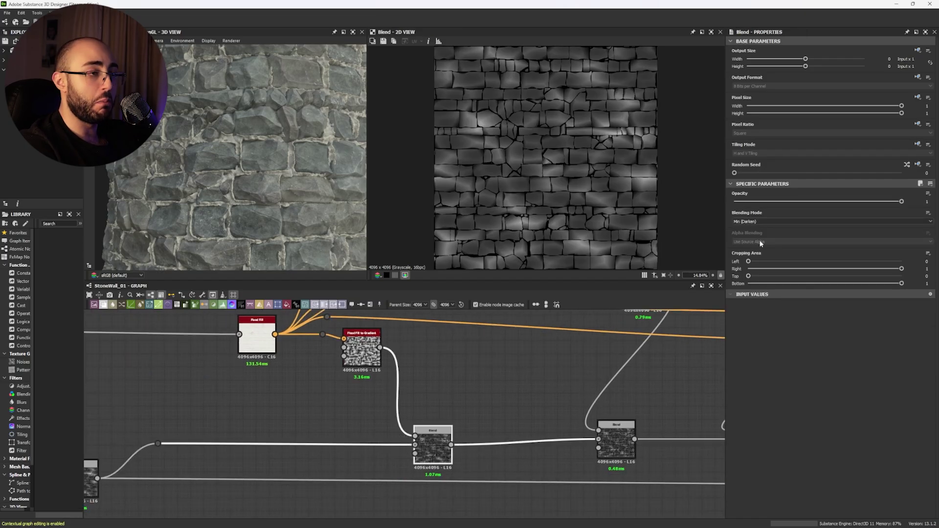
scroll(521, 176, up, 3)
double_click(617, 440)
middle_drag(642, 439, 478, 392)
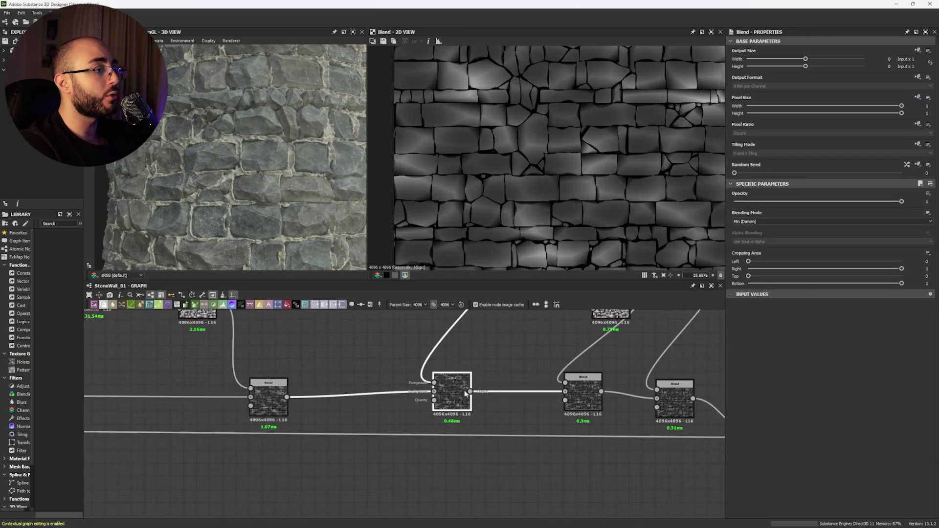
double_click(582, 398)
double_click(680, 403)
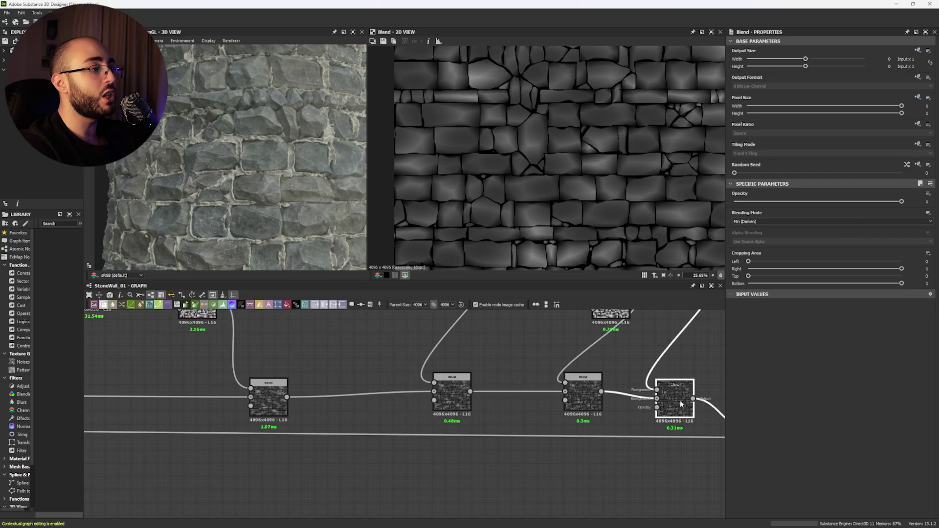
middle_drag(512, 123, 479, 154)
scroll(480, 154, down, 3)
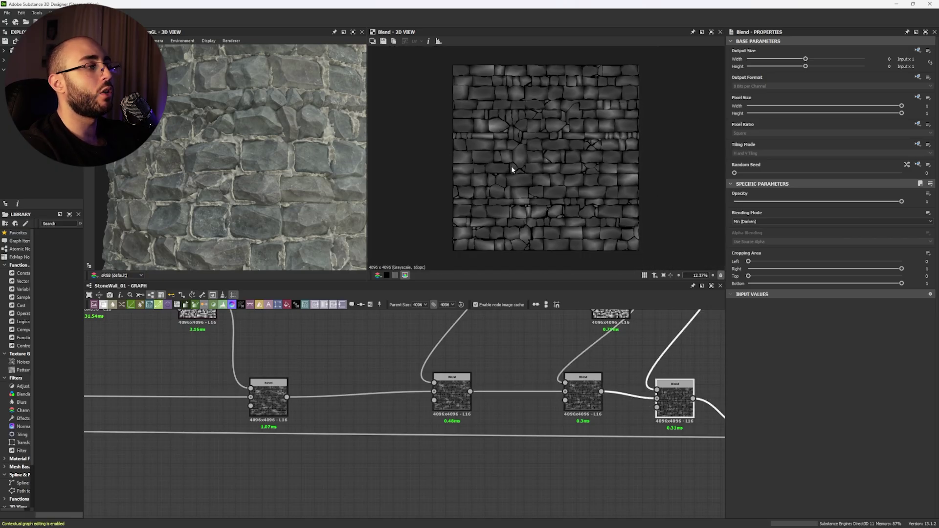
scroll(501, 132, up, 3)
scroll(480, 147, up, 1)
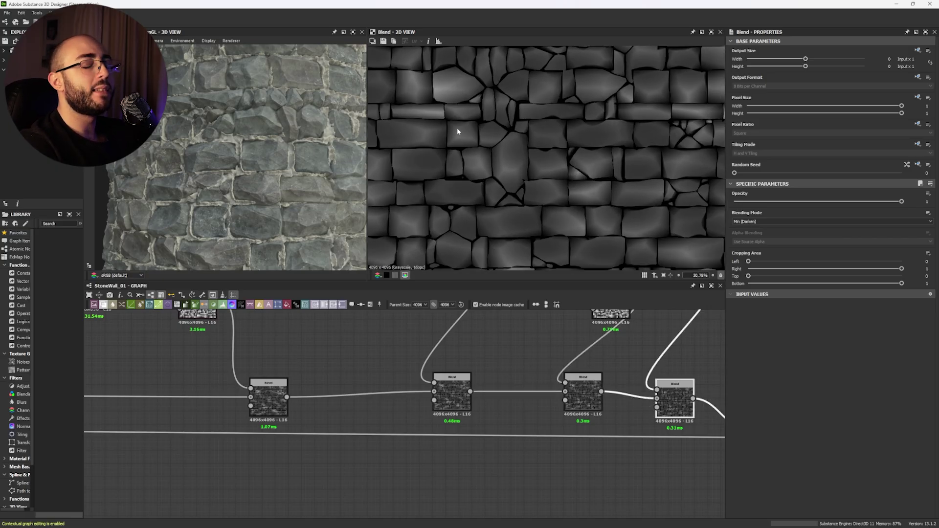
Try feeding the gradient Blend chain directly from the Slope Blur Grayscale, bypassing the Subtract Blend, inspect the 3D wall, and undo the rewiring.
middle_drag(377, 342, 447, 385)
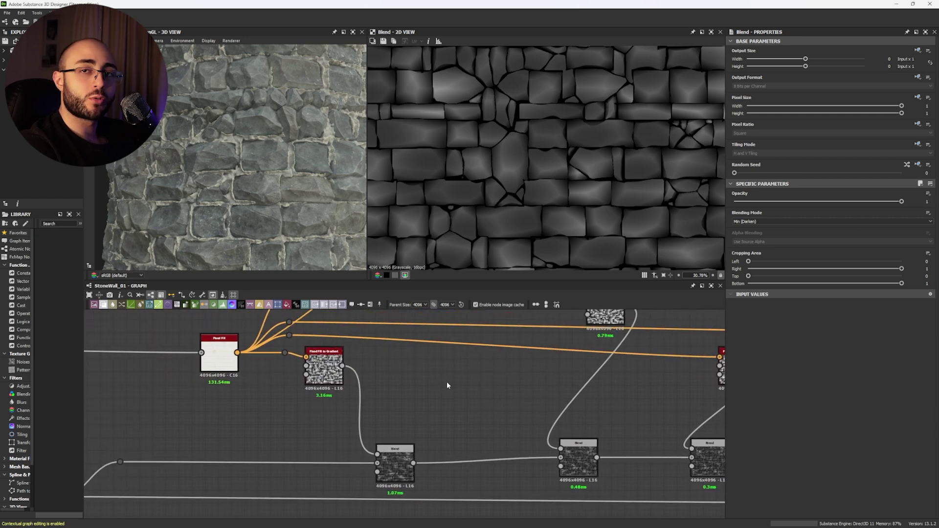
scroll(447, 386, down, 3)
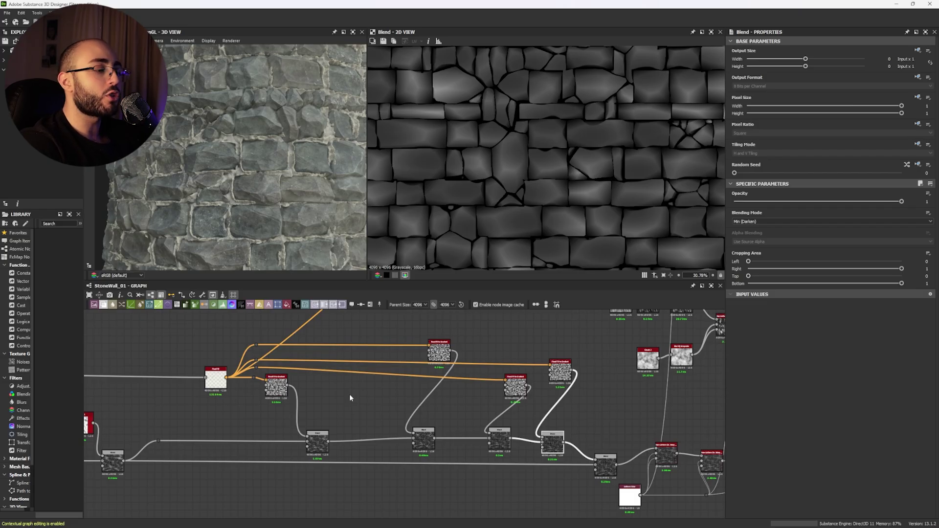
middle_drag(349, 394, 441, 341)
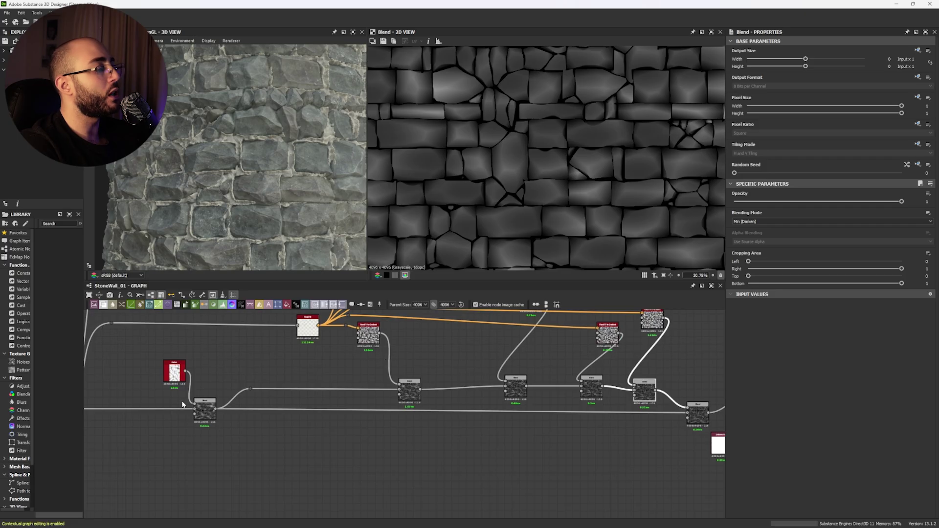
drag(151, 361, 266, 472)
middle_drag(231, 461, 394, 433)
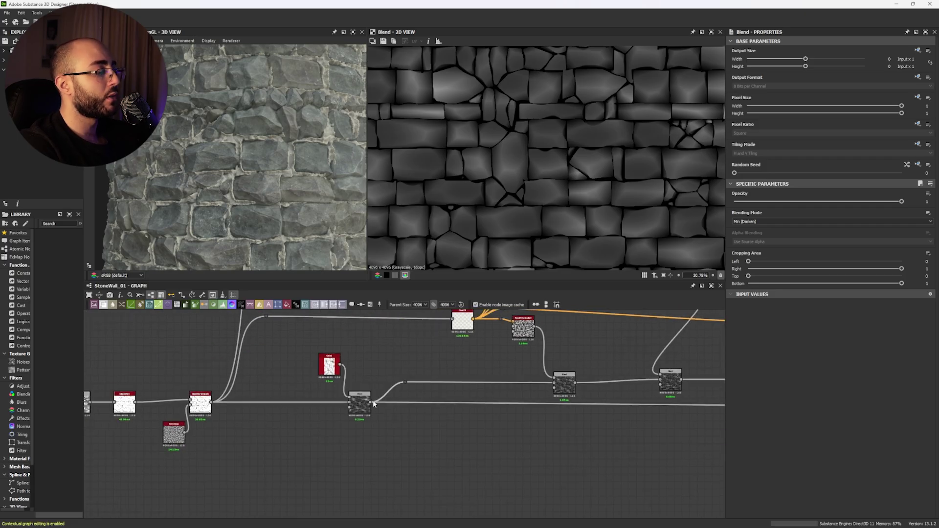
shift+drag(372, 400, 212, 402)
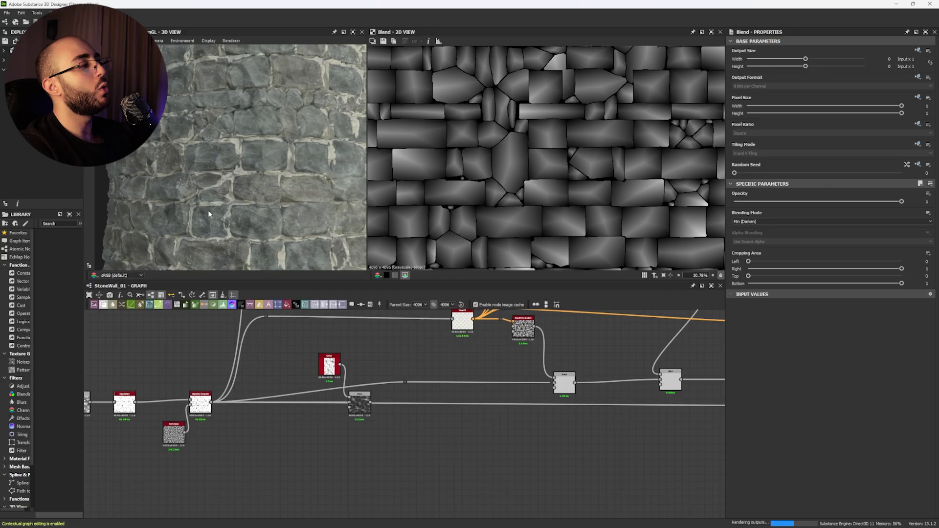
scroll(242, 191, down, 3)
drag(242, 189, 239, 209)
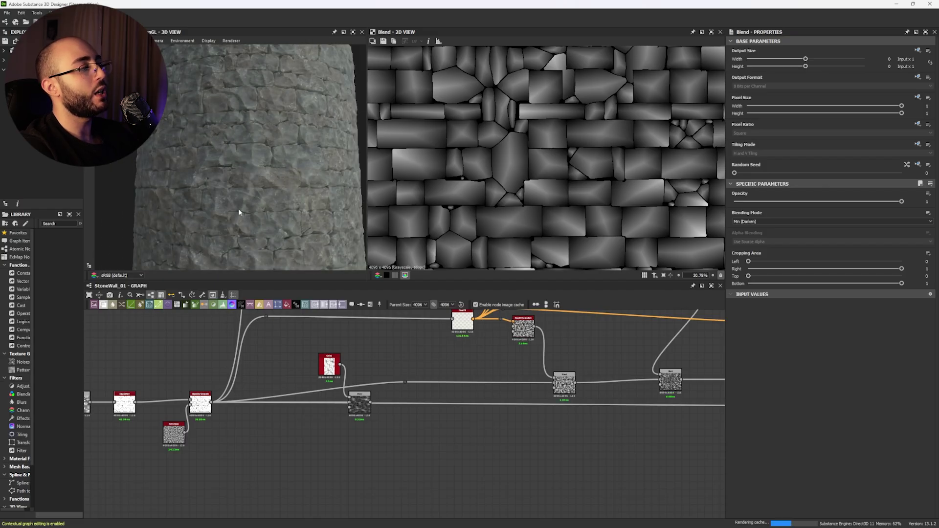
key(ctrl+z)
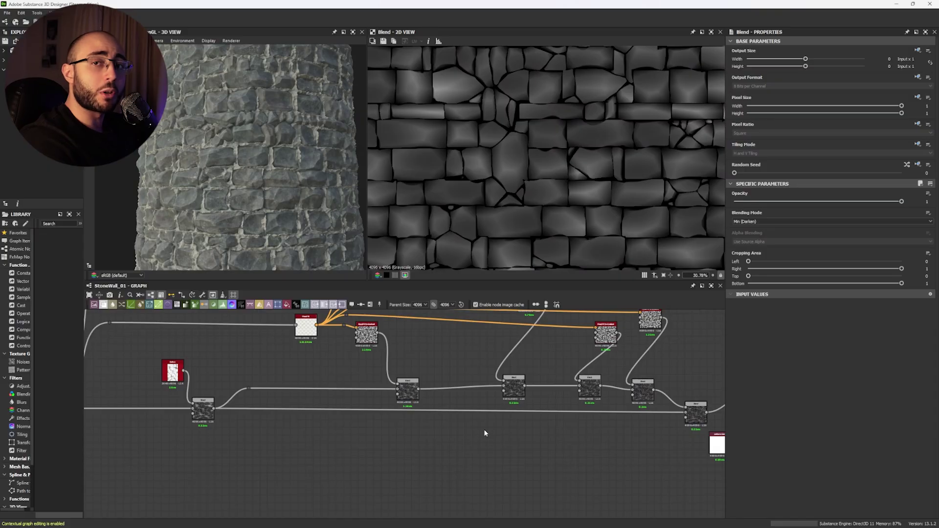
Examine the first Non-Uniform Directional Warp Grayscale's parameters and the white Uniform Color feeding its map inputs.
middle_drag(483, 429, 243, 396)
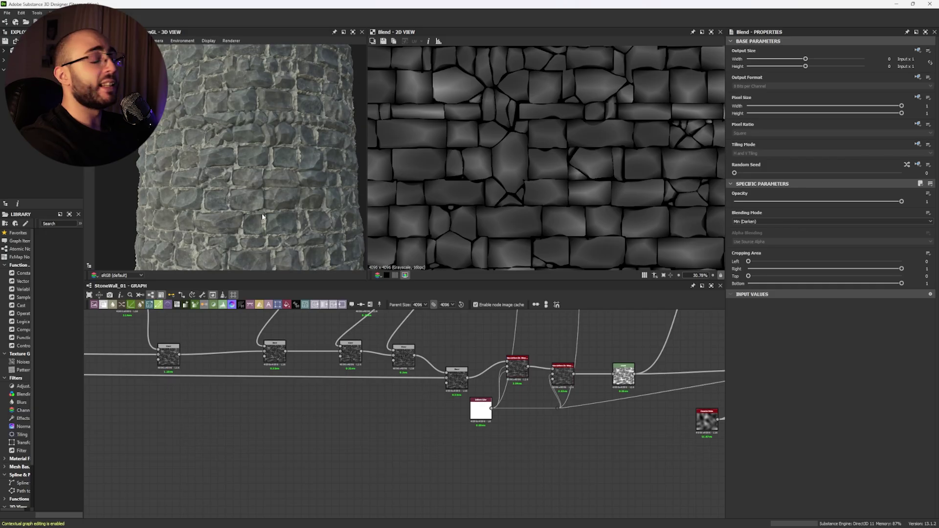
mouse_move(504, 425)
middle_down()
mouse_move(469, 424)
mouse_move(442, 398)
middle_up()
scroll(444, 396, up, 3)
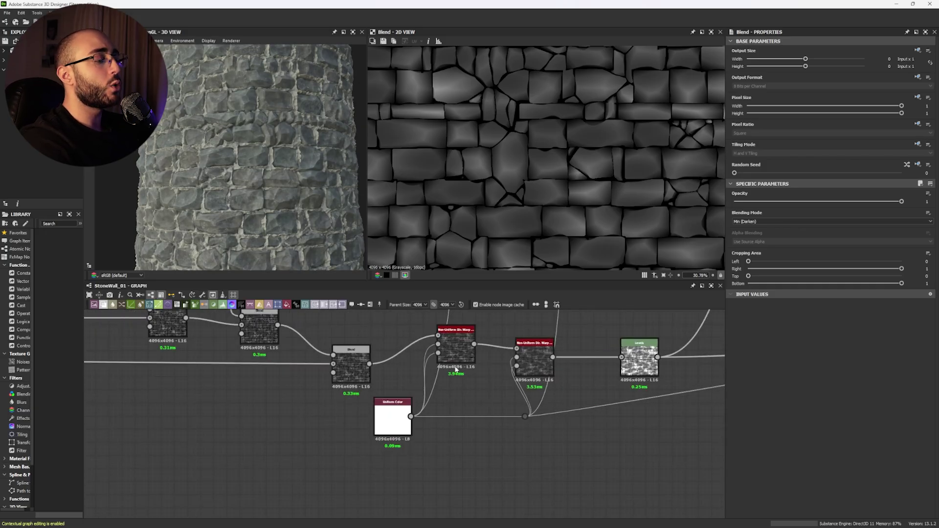
click(446, 372)
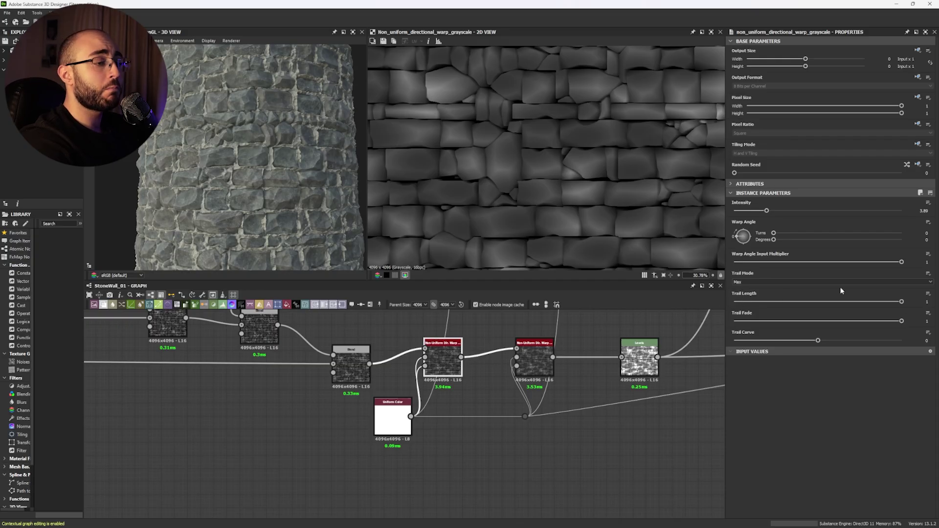
click(394, 412)
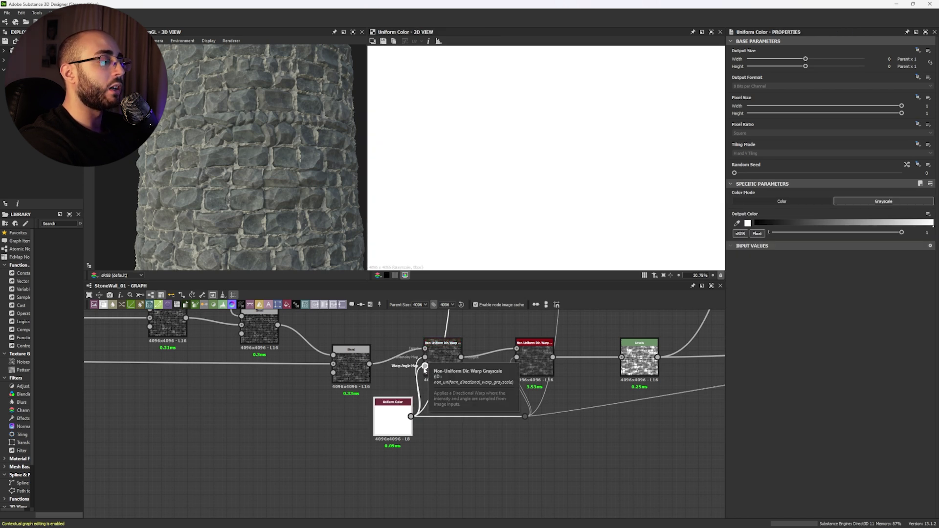
click(444, 359)
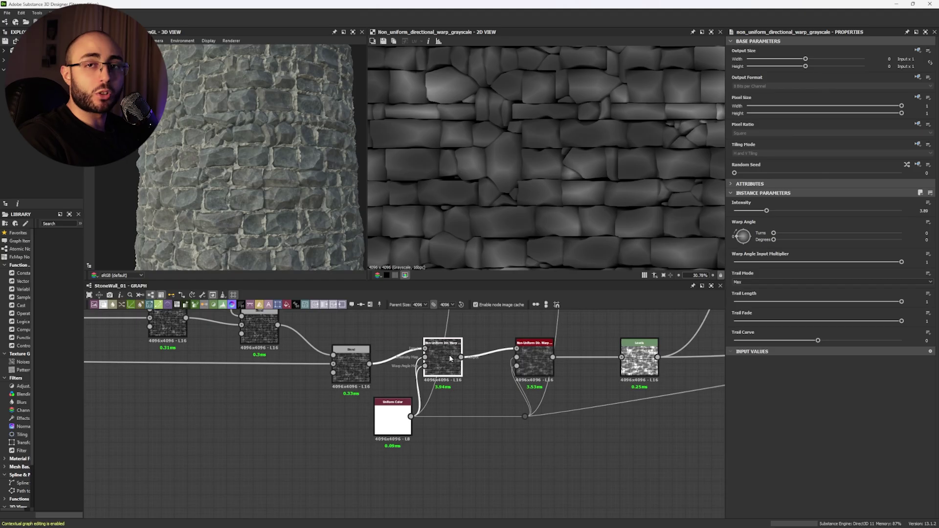
Compare close-up previews of the Copy Blend before the warps and both Non-Uniform Directional Warp Grayscale nodes.
scroll(538, 188, up, 5)
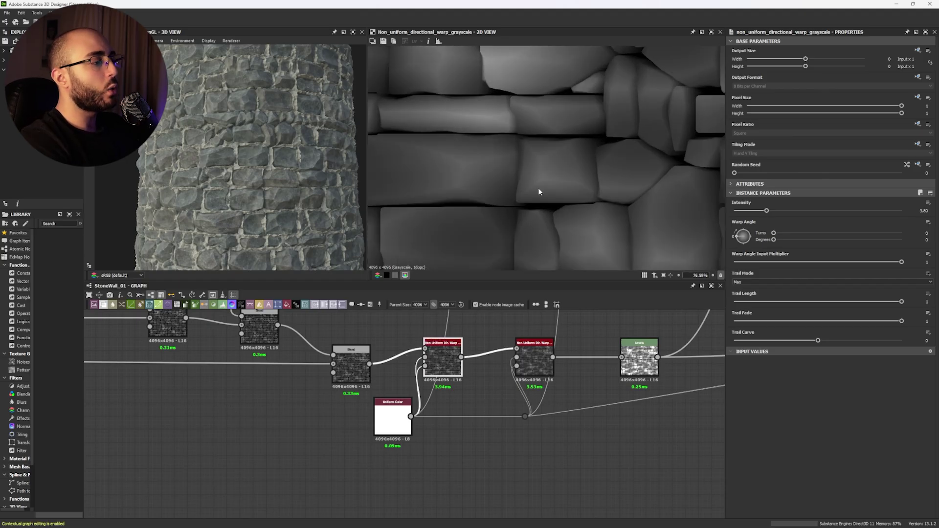
double_click(351, 354)
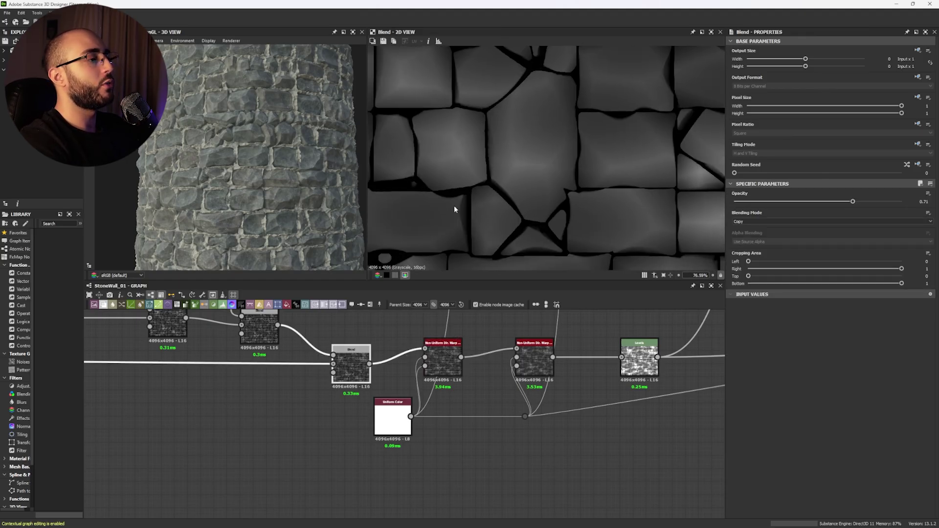
double_click(443, 364)
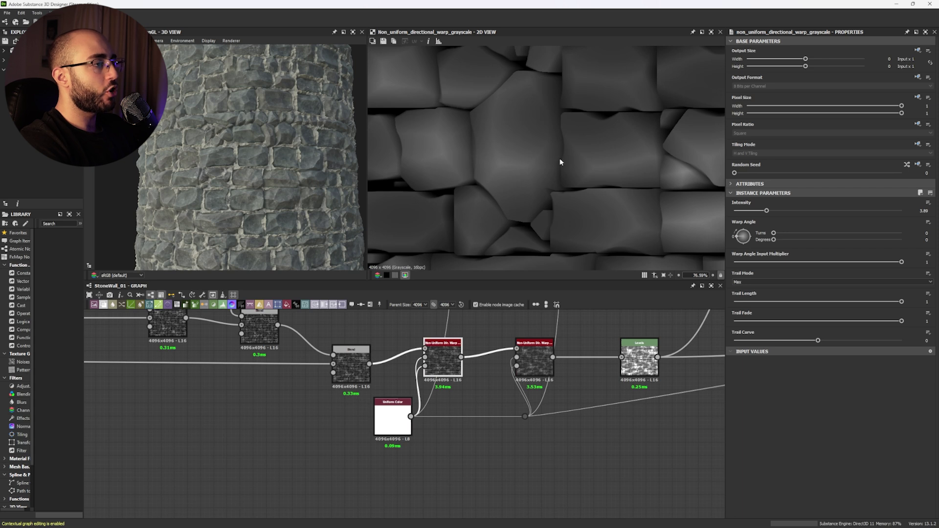
double_click(540, 369)
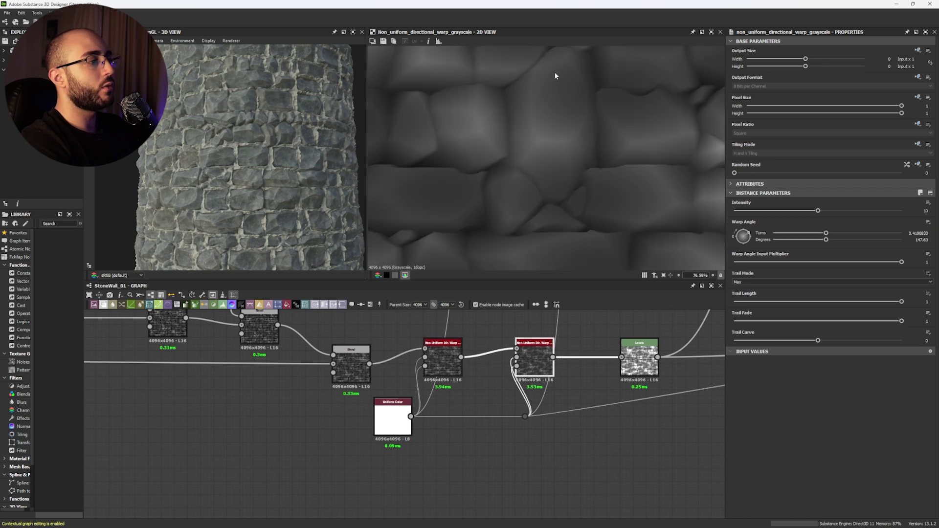
scroll(518, 143, down, 4)
Duplicate the second Non-Uniform Directional Warp Grayscale, feed the copy from the original's output, and set its warp angle to about 245 degrees.
middle_drag(552, 381, 452, 371)
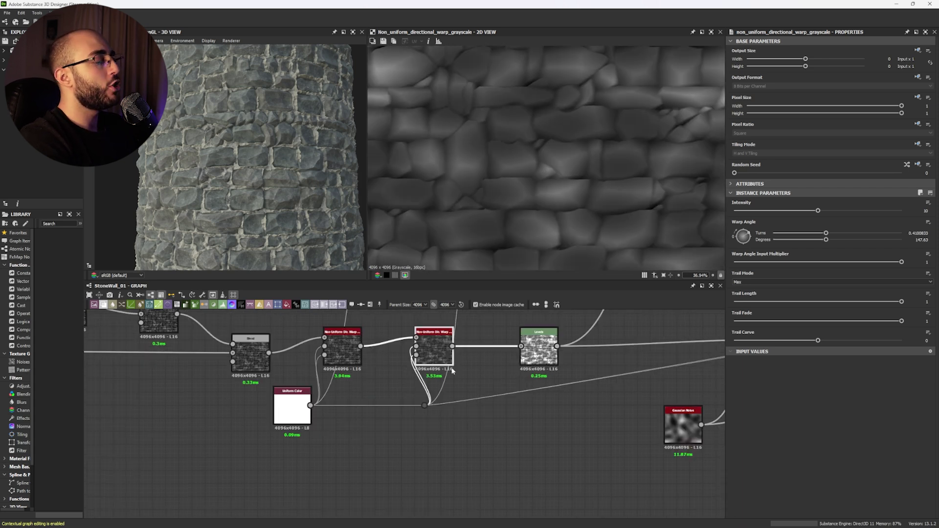
key(ctrl+d)
drag(452, 347, 468, 430)
mouse_move(743, 237)
mouse_down()
mouse_move(752, 245)
mouse_move(740, 250)
mouse_move(749, 250)
mouse_up()
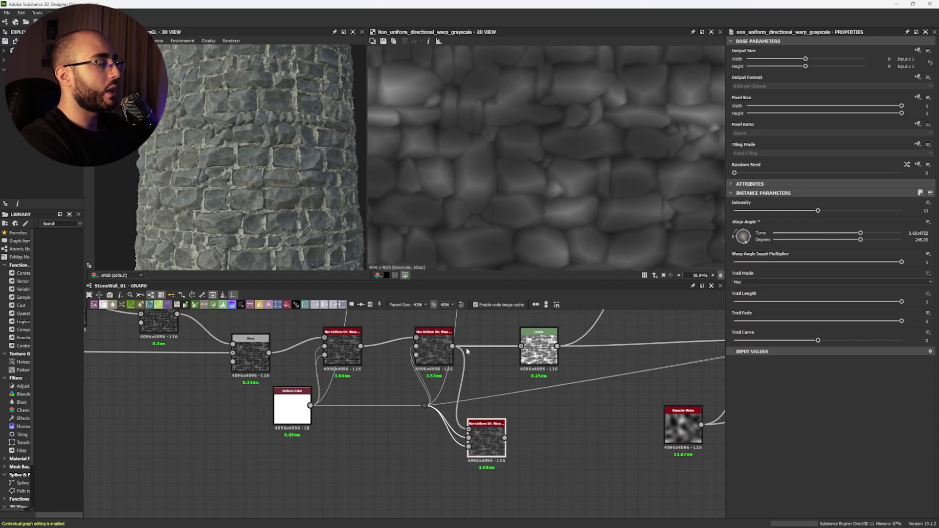
Try feeding the Levels node from the duplicated Non-Uniform Directional Warp Grayscale and inspect the 3D wall close up.
drag(466, 347, 504, 437)
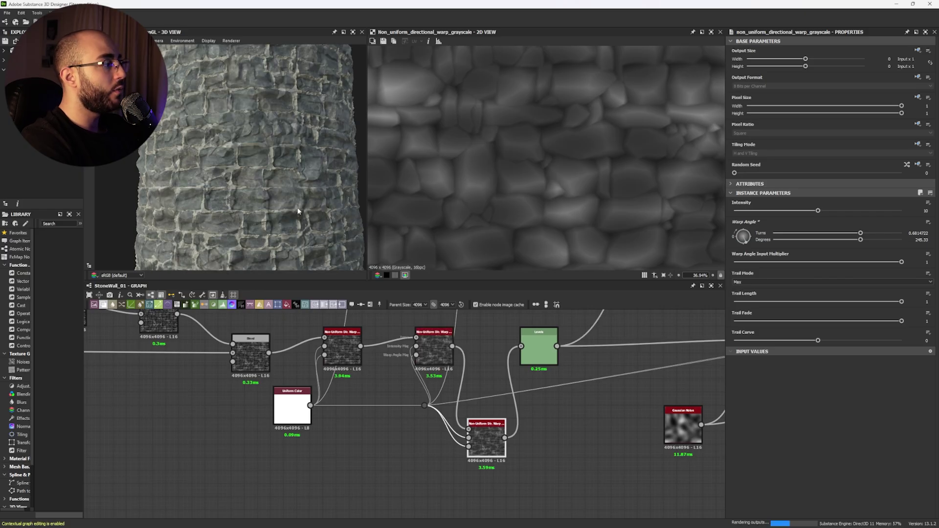
scroll(280, 189, up, 5)
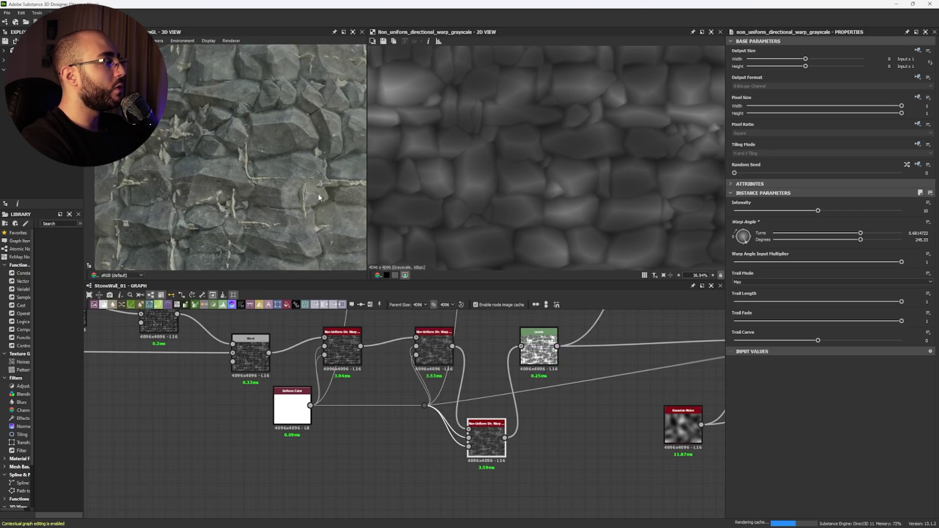
scroll(313, 188, up, 5)
drag(310, 167, 279, 170)
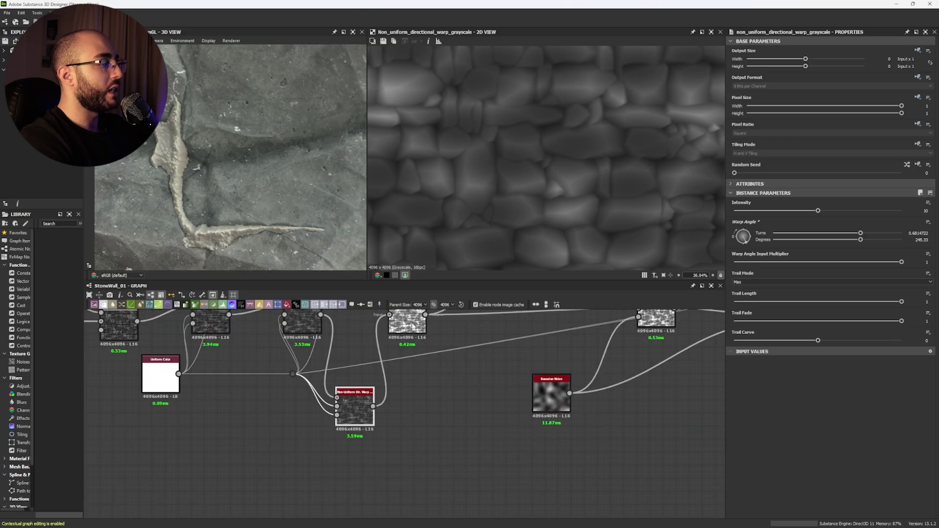
Try a new auto-adjusted Levels with a narrowed input range after the duplicated warp, taking over the original Levels' outgoing connections.
click(402, 323)
drag(373, 406, 400, 412)
text(level)
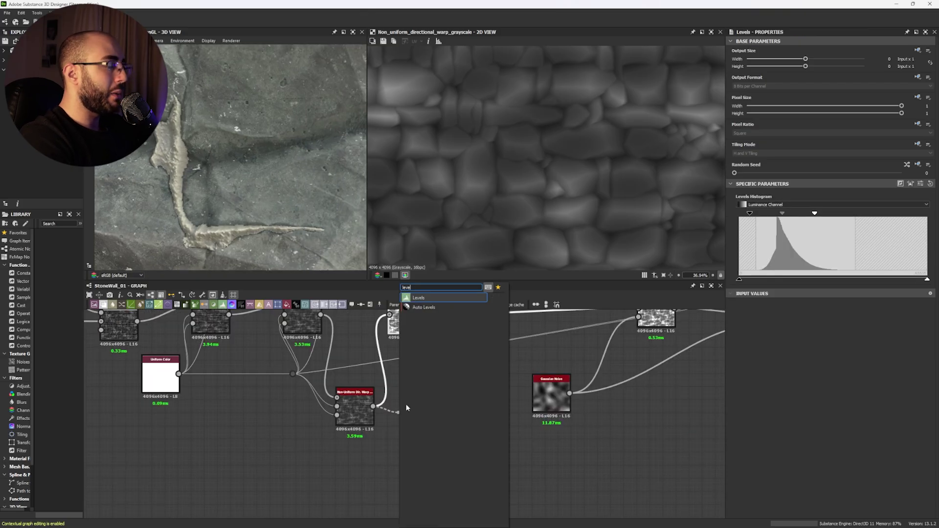
key(Return)
click(910, 184)
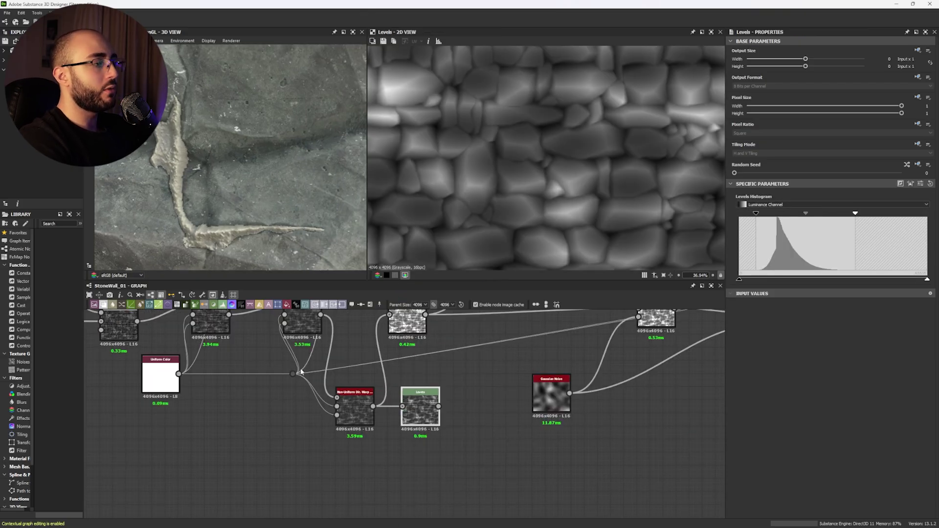
drag(855, 214, 842, 213)
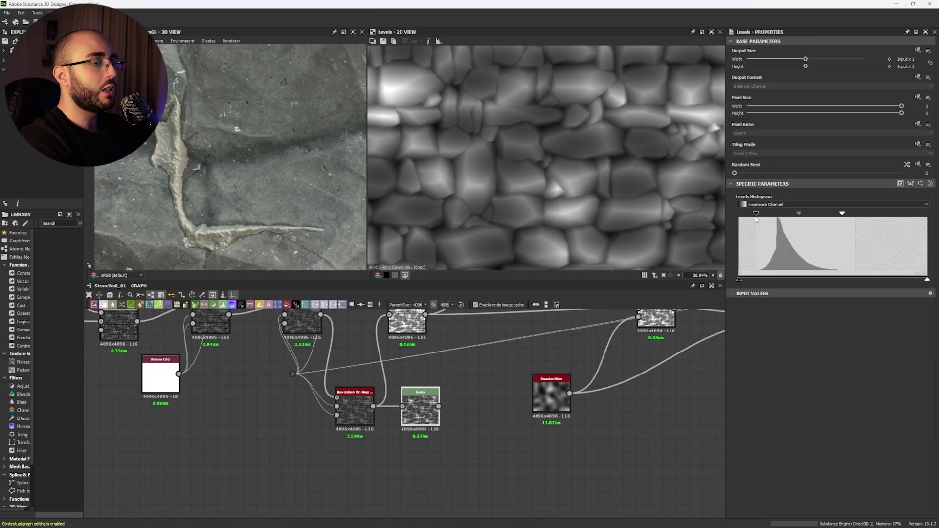
drag(756, 214, 760, 215)
shift+drag(426, 315, 438, 405)
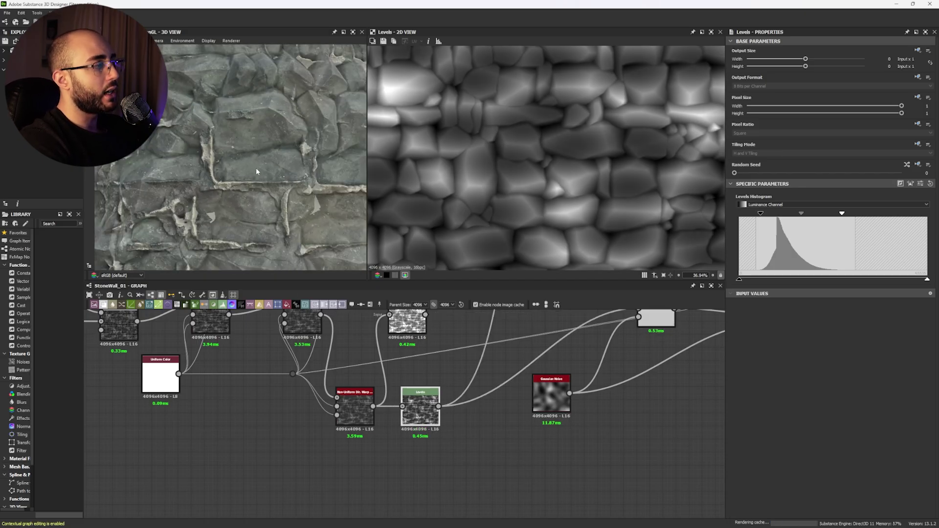
scroll(258, 173, down, 3)
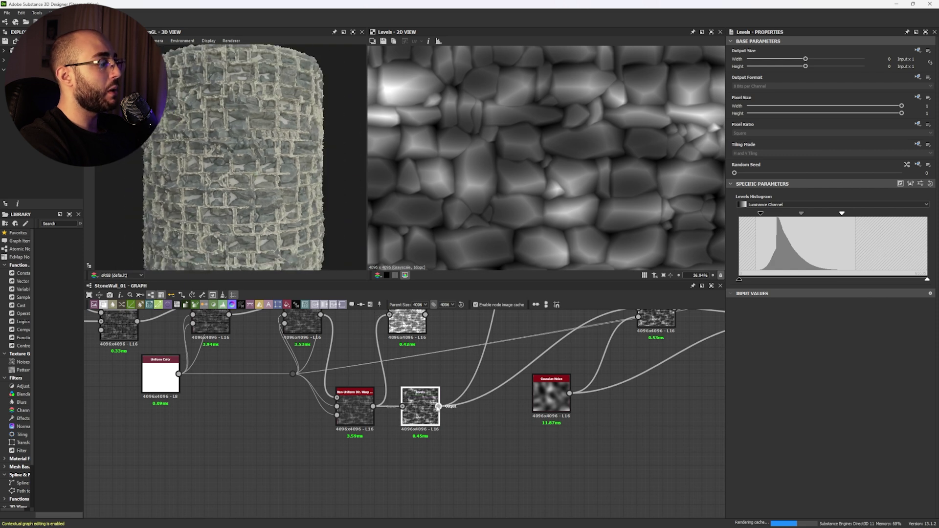
Restore the original Levels' connections, feeding it from the second warp, and delete the duplicated warp and its Levels.
shift+drag(431, 375, 426, 315)
middle_drag(338, 331, 363, 377)
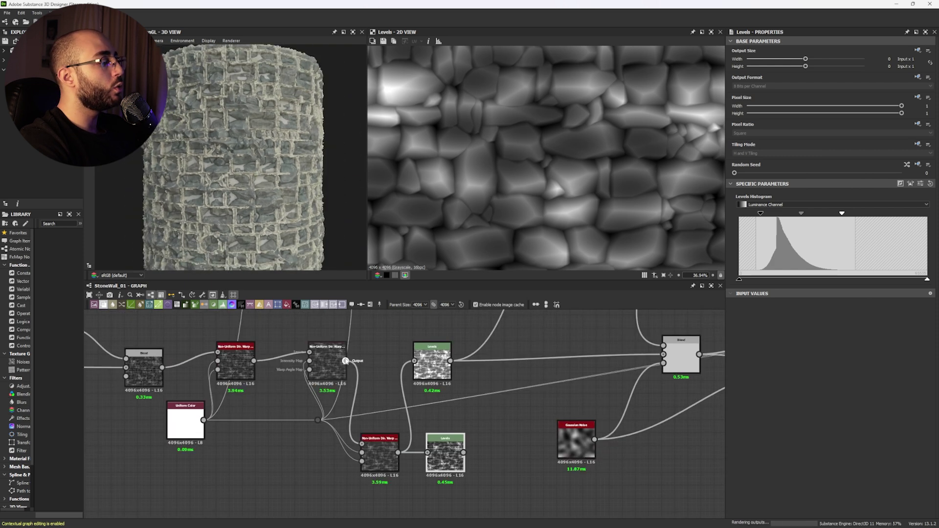
drag(346, 361, 430, 366)
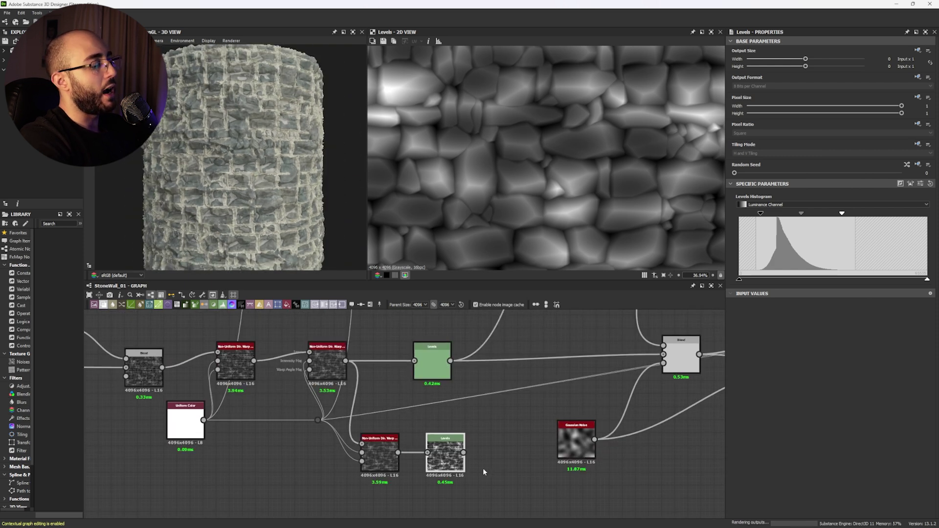
drag(412, 464, 376, 458)
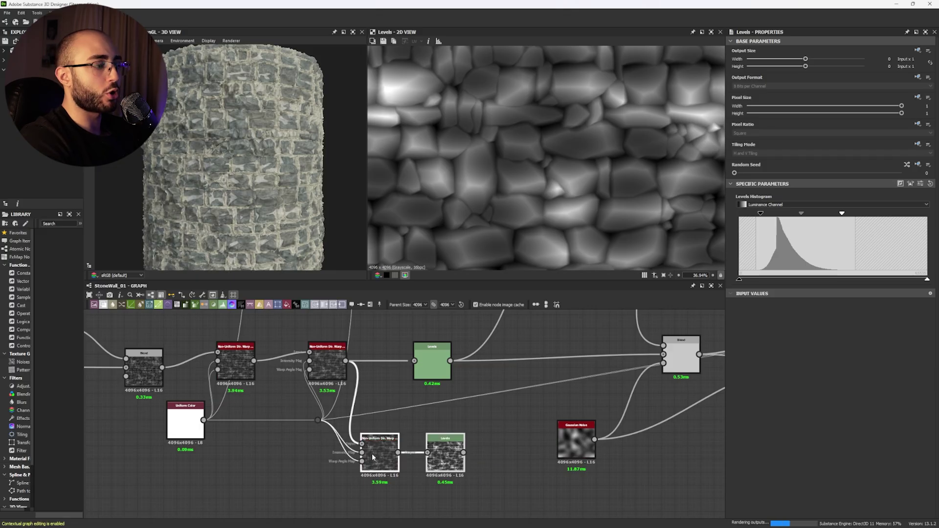
key(Delete)
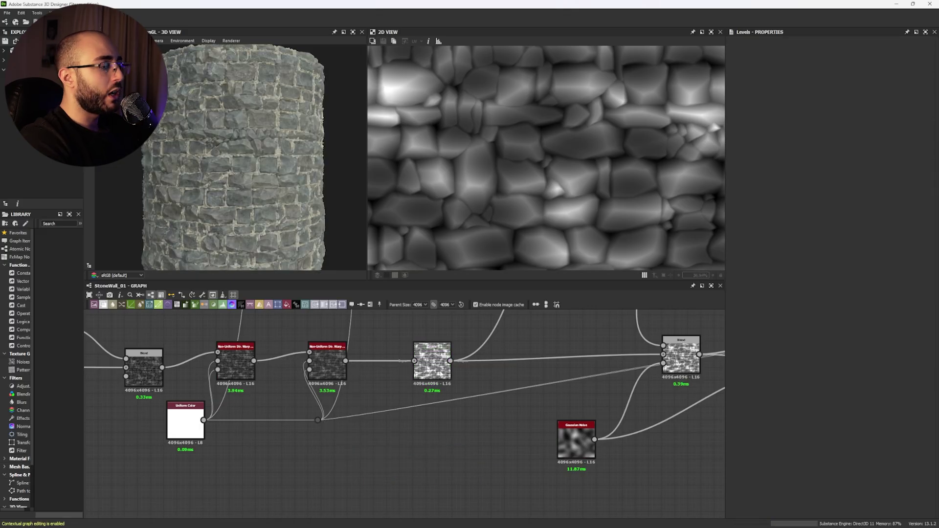
Preview the original Levels after the second warp and examine the stones on the 3D wall close up.
double_click(435, 376)
scroll(542, 218, down, 4)
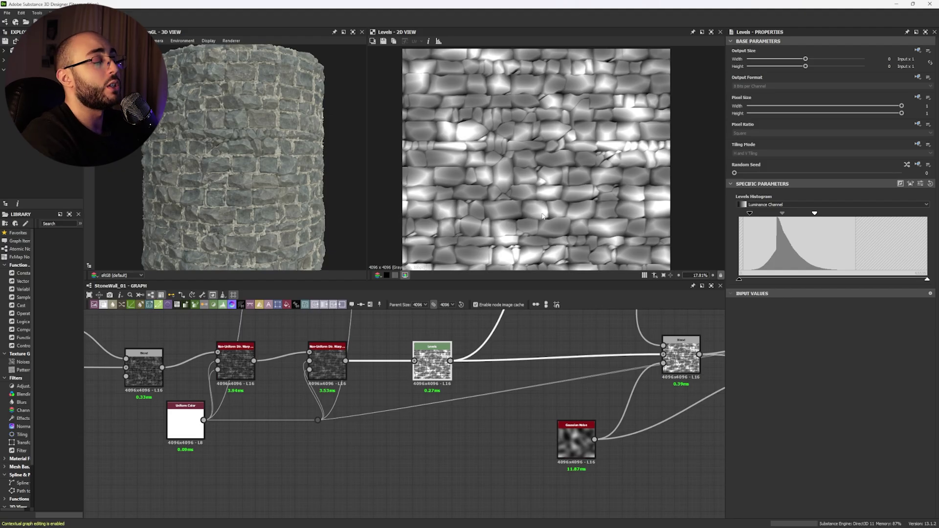
scroll(244, 172, up, 10)
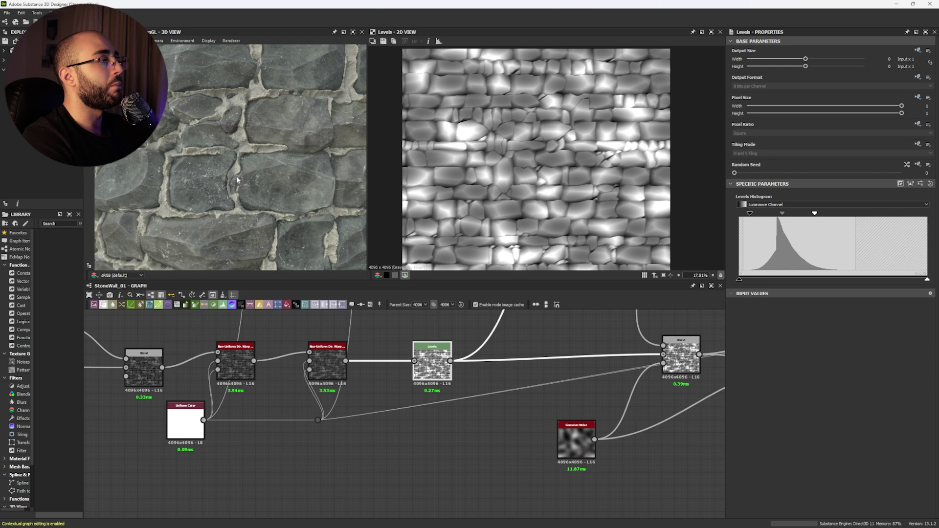
Examine the start of the surface-detail chain: the Creased noise, its Levels, and the Slope Blur Grayscale.
middle_drag(488, 428, 428, 441)
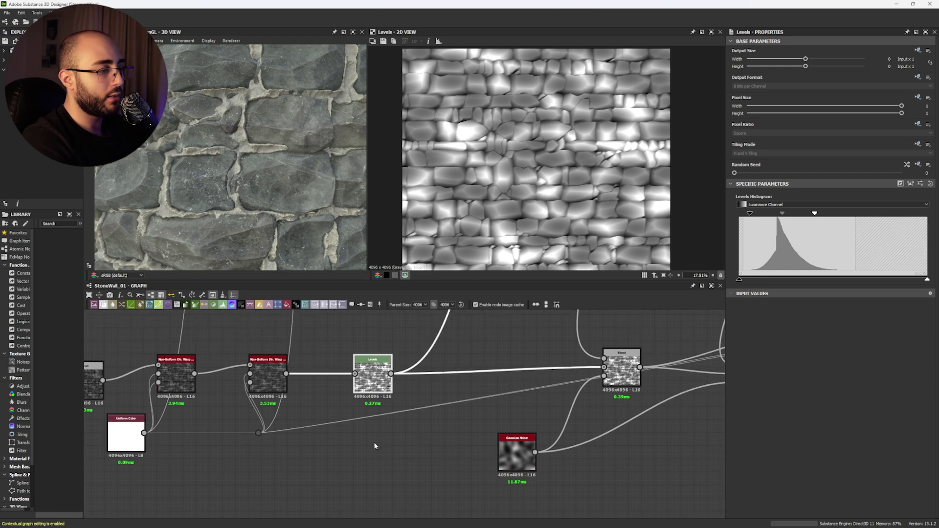
scroll(313, 416, down, 2)
middle_drag(250, 318, 220, 403)
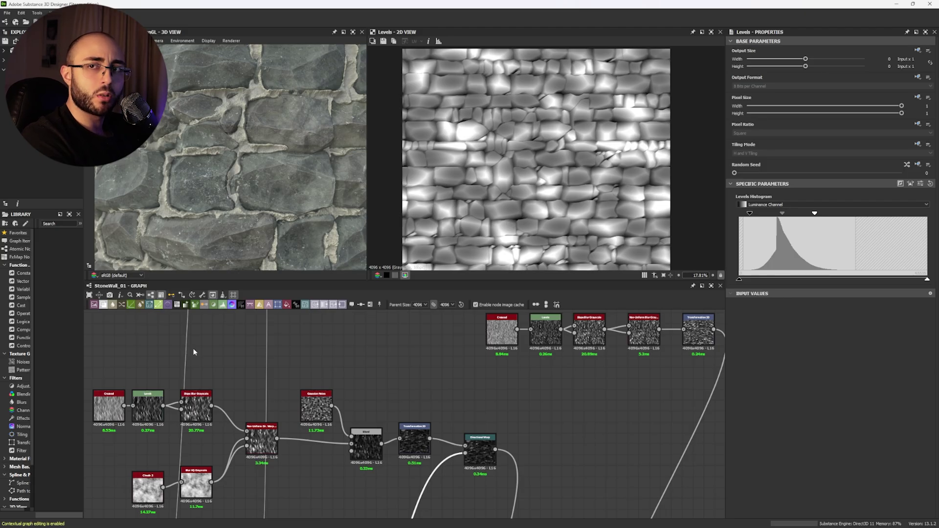
mouse_move(193, 348)
middle_down()
mouse_move(195, 324)
mouse_move(195, 345)
mouse_move(200, 336)
middle_up()
double_click(137, 367)
click(177, 368)
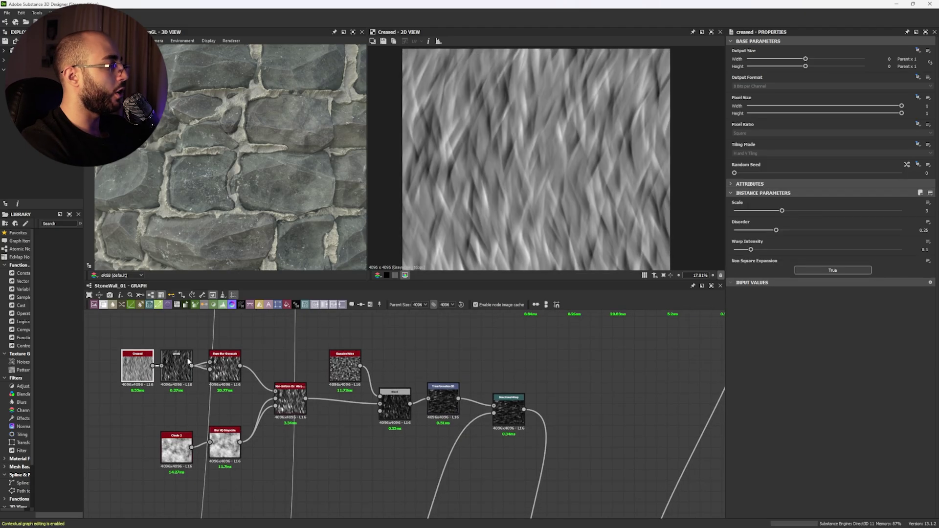
click(234, 378)
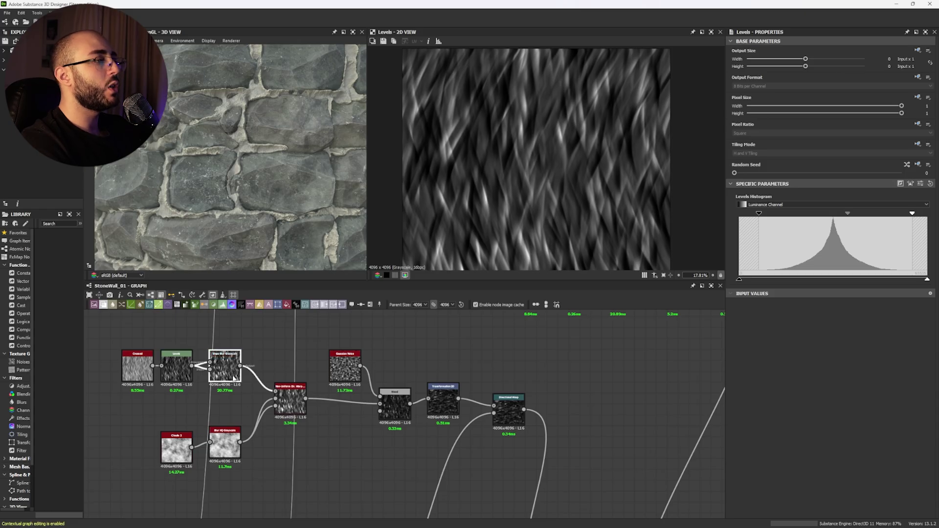
scroll(439, 145, up, 5)
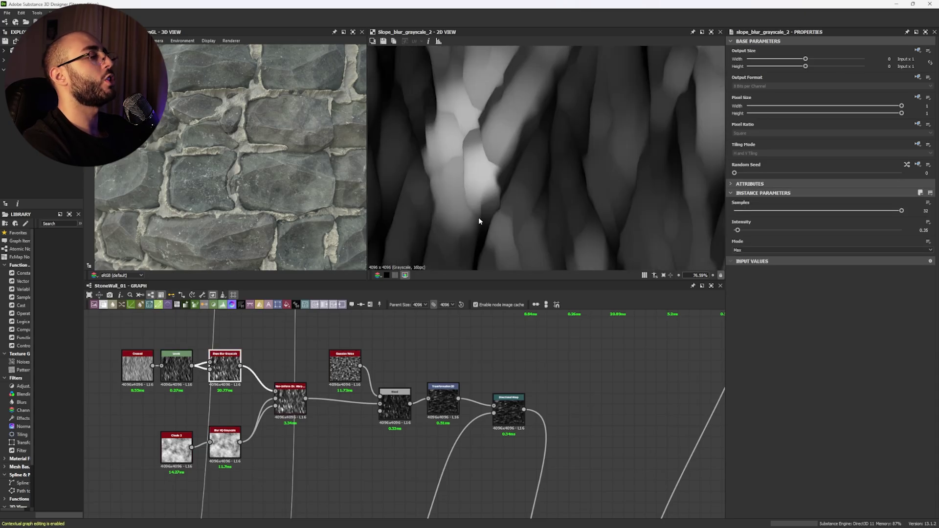
Examine the surface-detail chain's Non-Uniform Directional Warp Grayscale at overall and close-up scales.
click(290, 402)
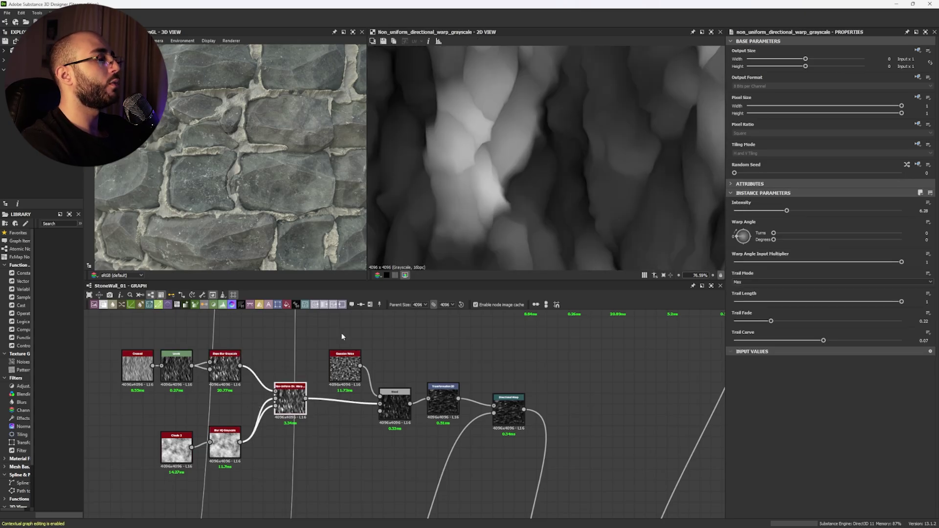
scroll(502, 195, down, 3)
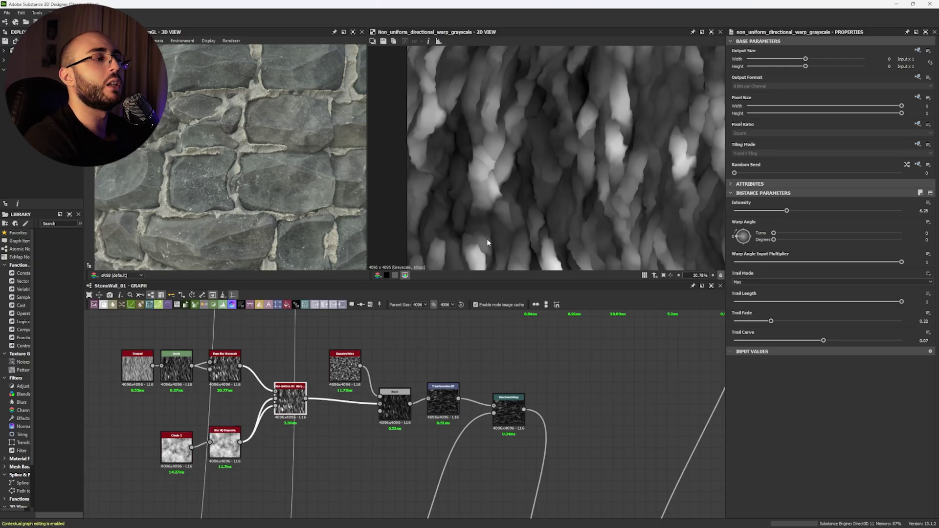
scroll(547, 219, down, 5)
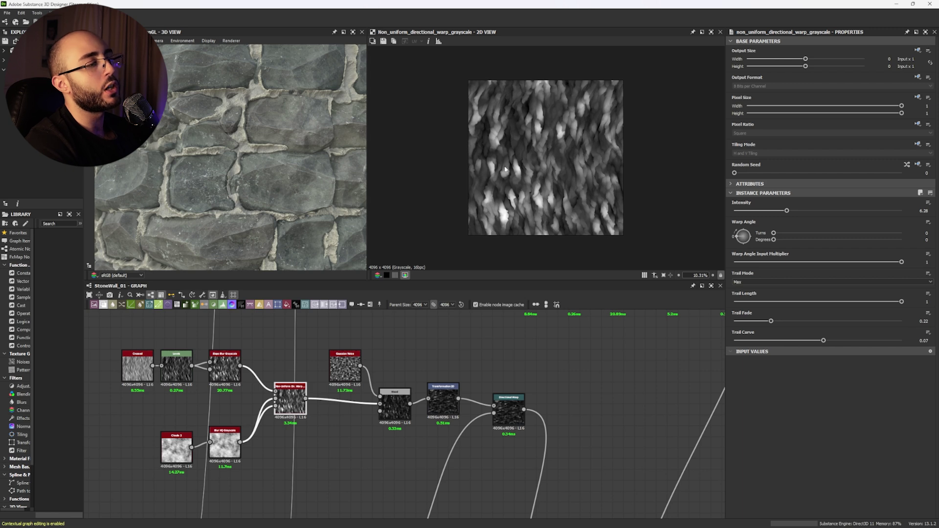
scroll(485, 181, up, 4)
scroll(485, 181, up, 2)
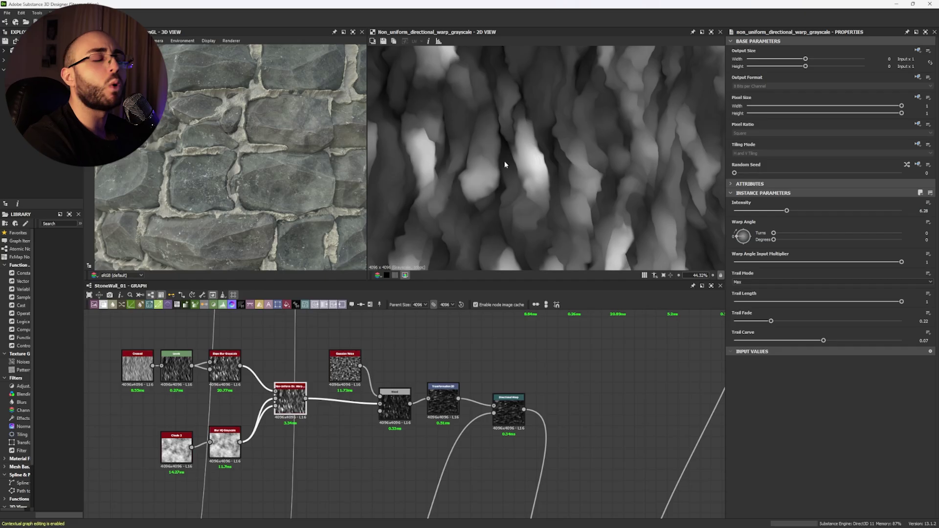
Preview the Multiply Blend that combines the warped creases with Gaussian Noise, and the Transformation 2D that follows it.
double_click(394, 405)
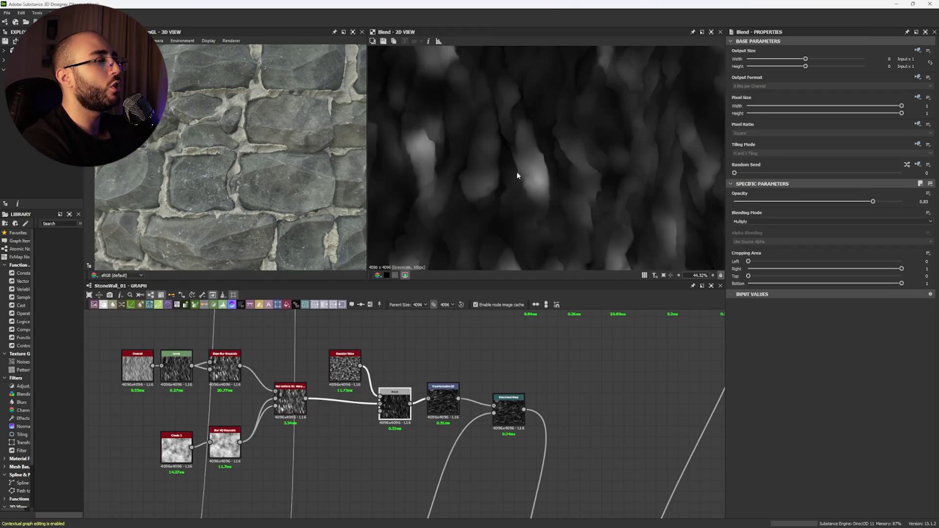
scroll(529, 132, down, 3)
double_click(443, 401)
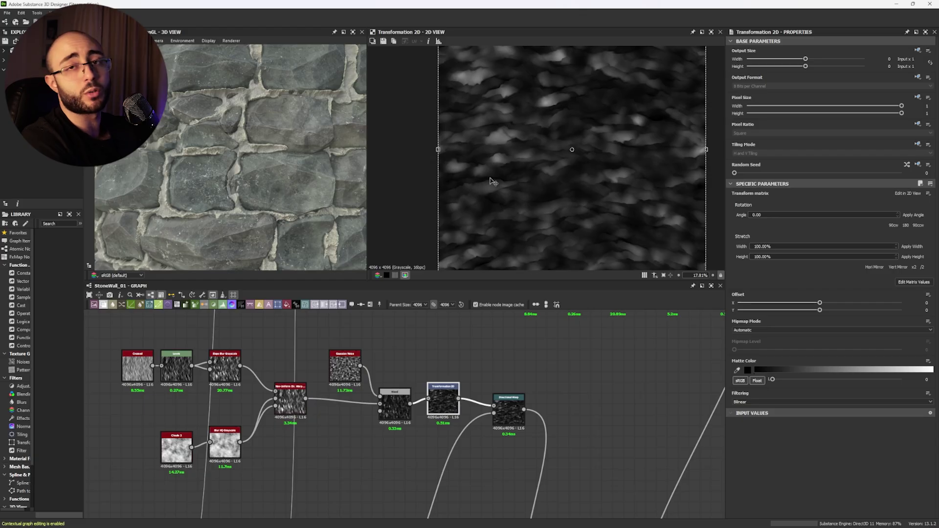
Examine the Directional Warp after the Transformation 2D, tracing its connections to the Levels and the Subtract Blend.
click(508, 409)
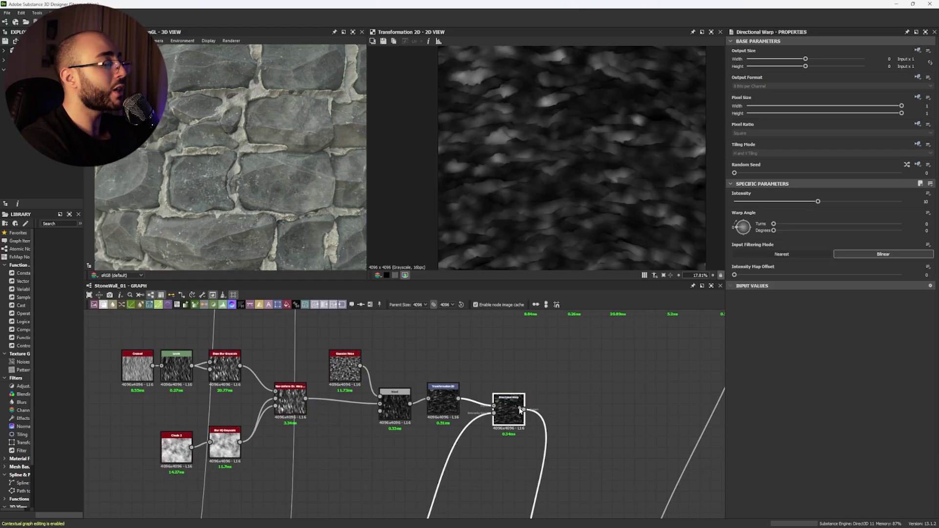
drag(524, 409, 518, 459)
middle_drag(507, 515, 428, 432)
scroll(501, 366, down, 2)
click(429, 433)
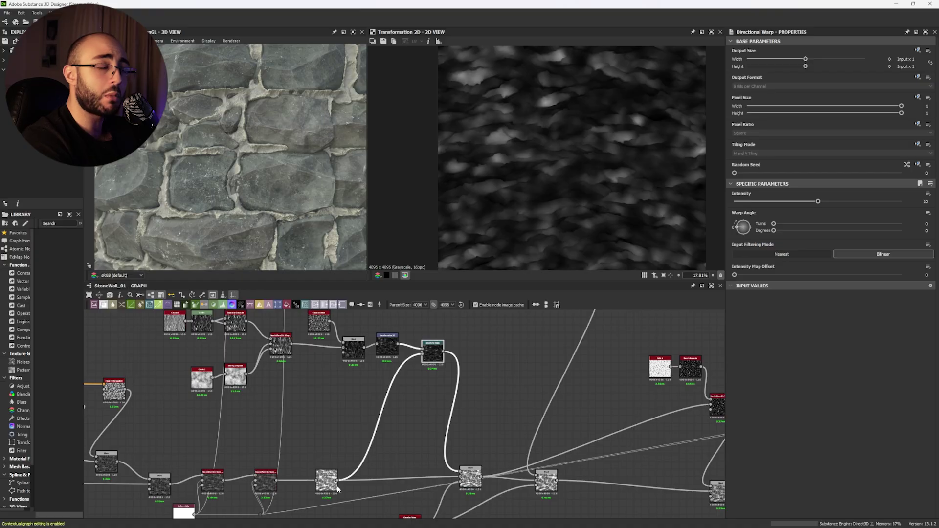
double_click(437, 356)
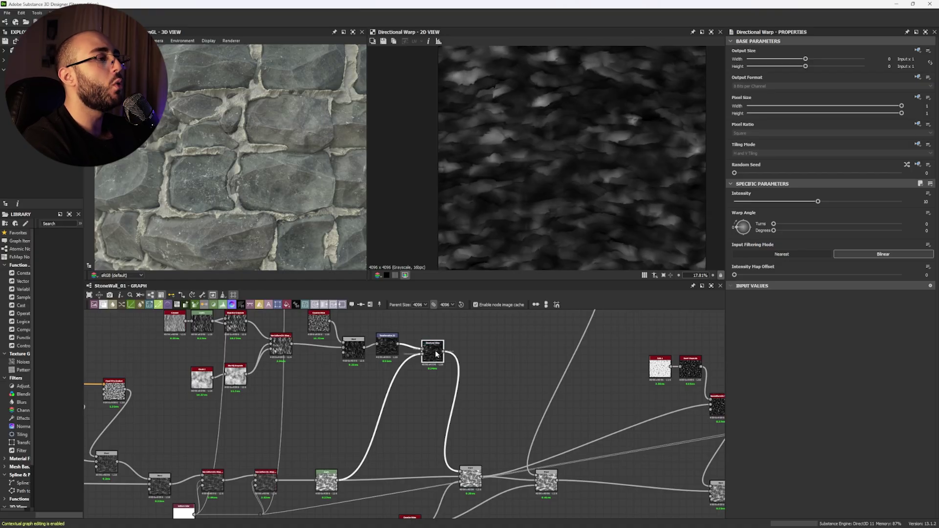
middle_drag(437, 355, 407, 335)
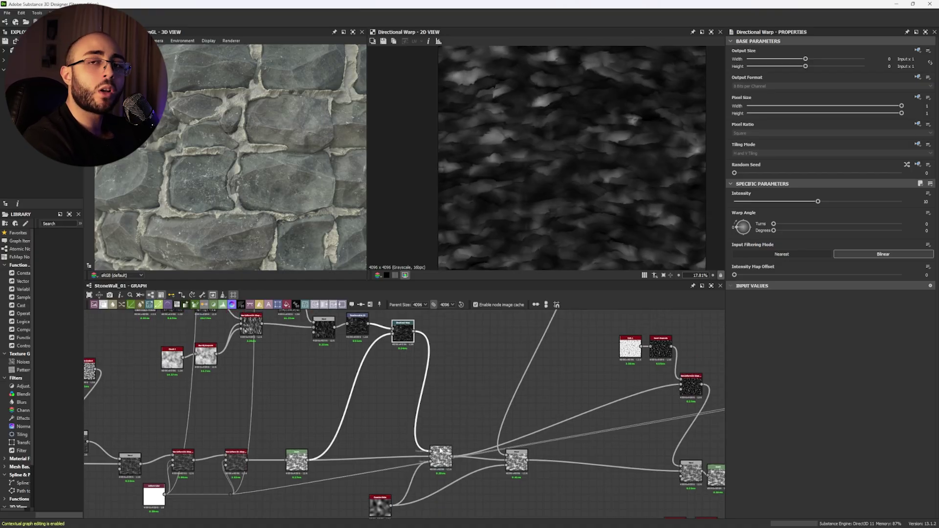
Examine the first Subtract Blend and the Gaussian Noise driving its opacity, and compare with the 3D wall.
double_click(441, 456)
middle_drag(423, 439, 407, 368)
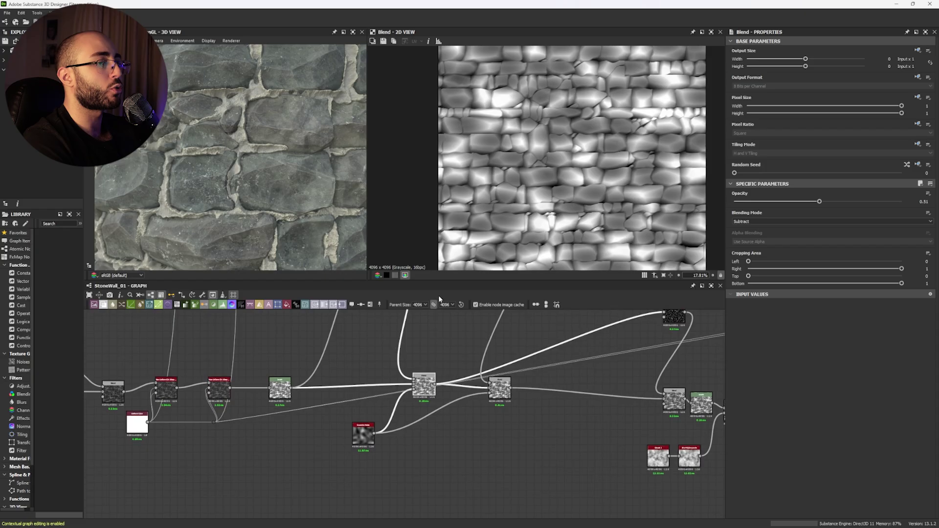
scroll(362, 458, up, 3)
double_click(357, 469)
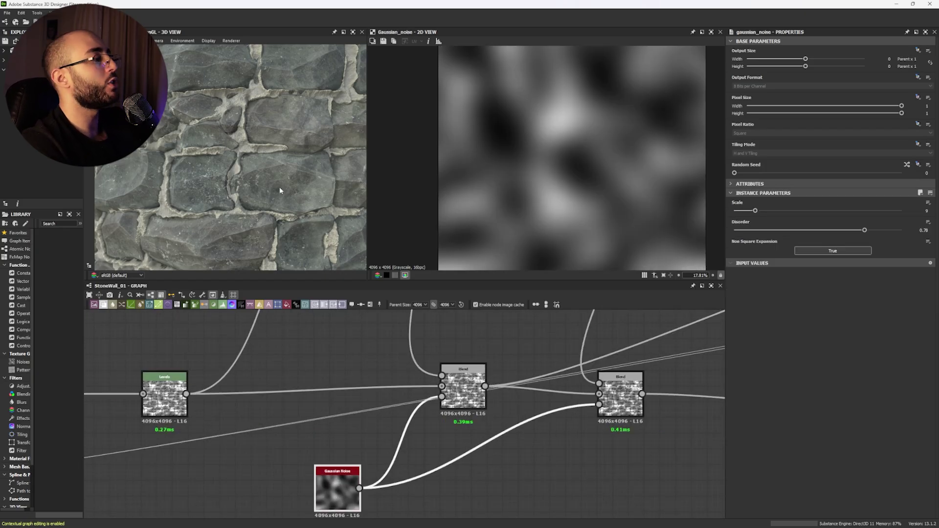
scroll(283, 168, down, 5)
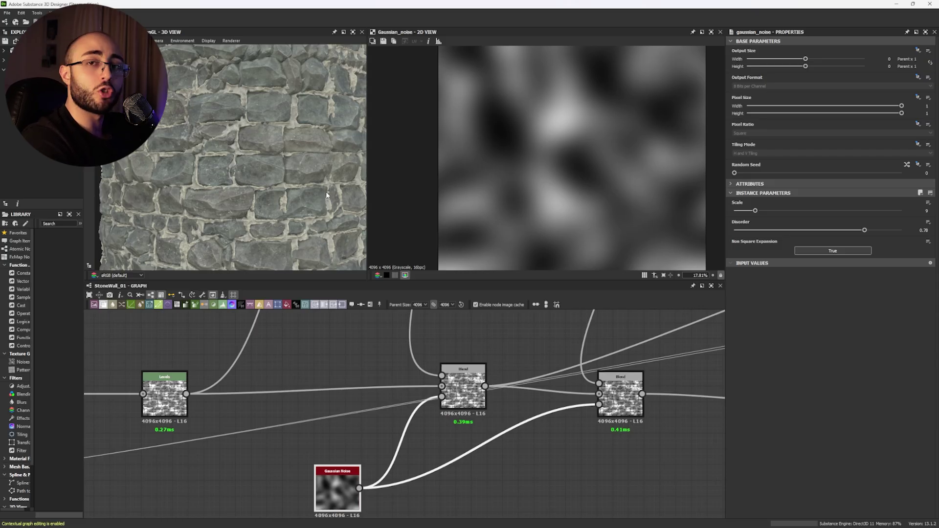
Examine the second Subtract Blend that shares the Gaussian Noise mask, including its opacity and blending settings.
drag(377, 401, 330, 409)
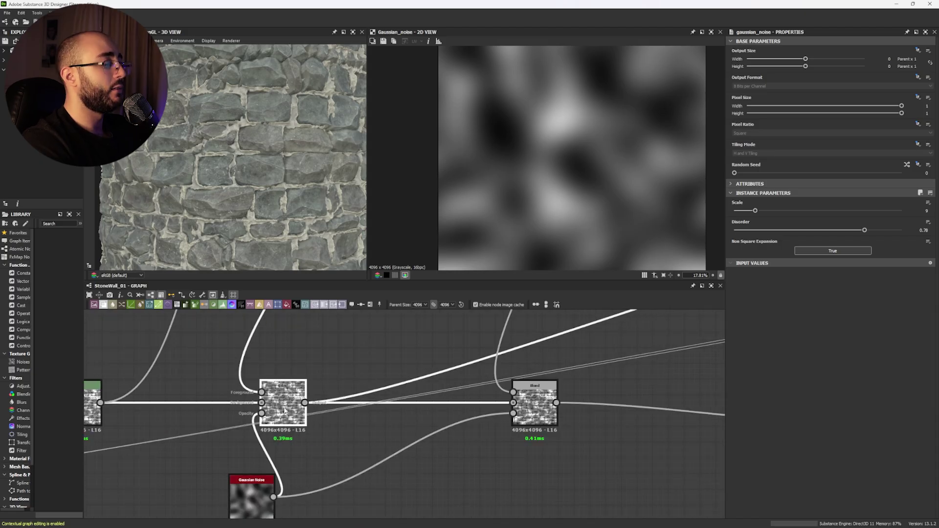
click(535, 409)
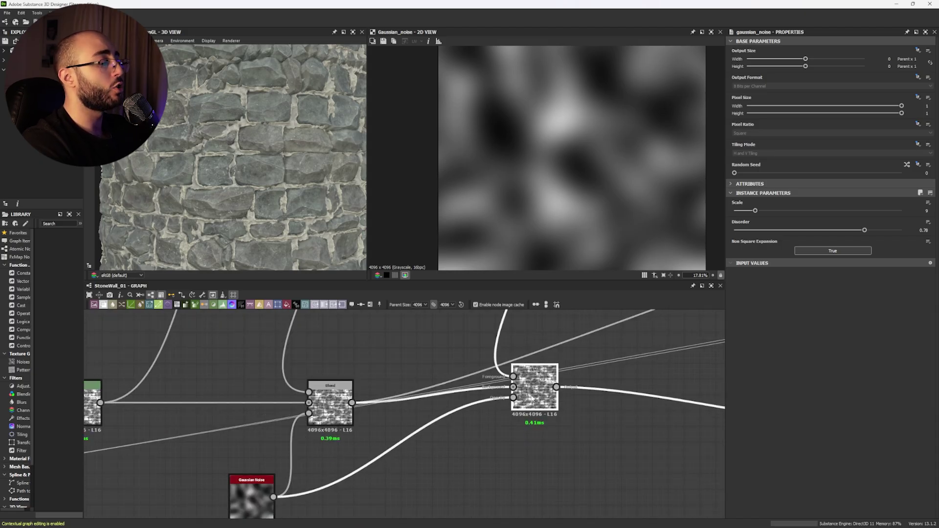
click(535, 407)
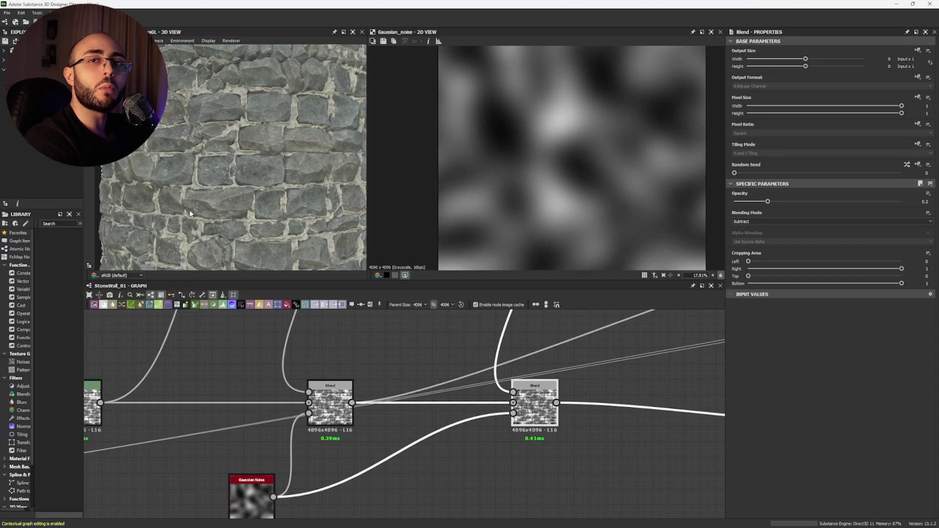
Inspect the stone surfaces of the 3D wall up close under changed lighting.
scroll(172, 194, down, 5)
drag(172, 194, 254, 174)
scroll(237, 181, up, 8)
ctrl+shift+right_drag(255, 174, 215, 173)
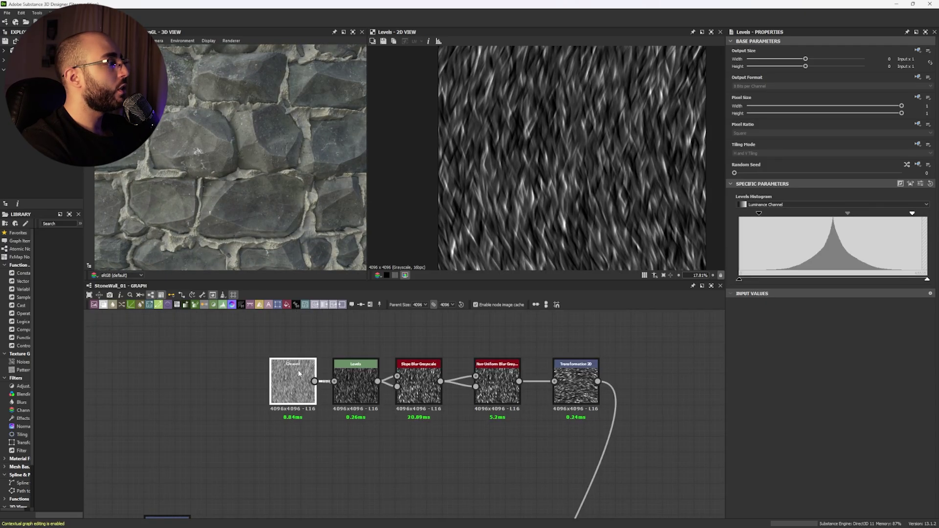
Preview the crease chain from Creased through Levels and Slope Blur Grayscale to the Transformation 2D.
double_click(298, 369)
double_click(361, 383)
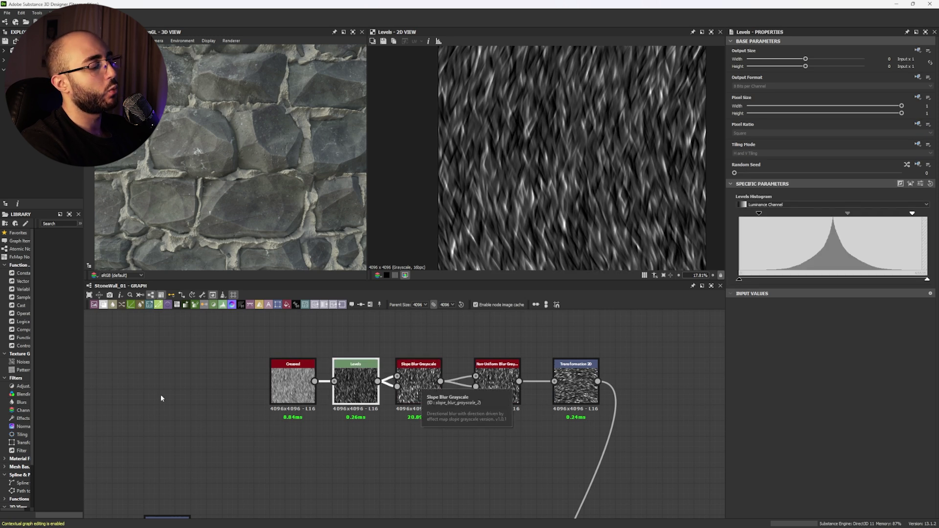
click(297, 376)
double_click(297, 375)
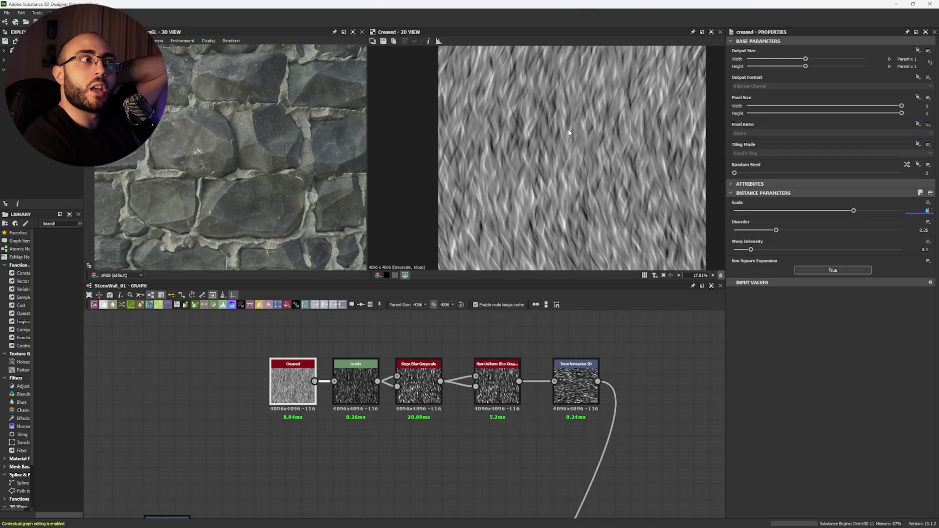
double_click(375, 378)
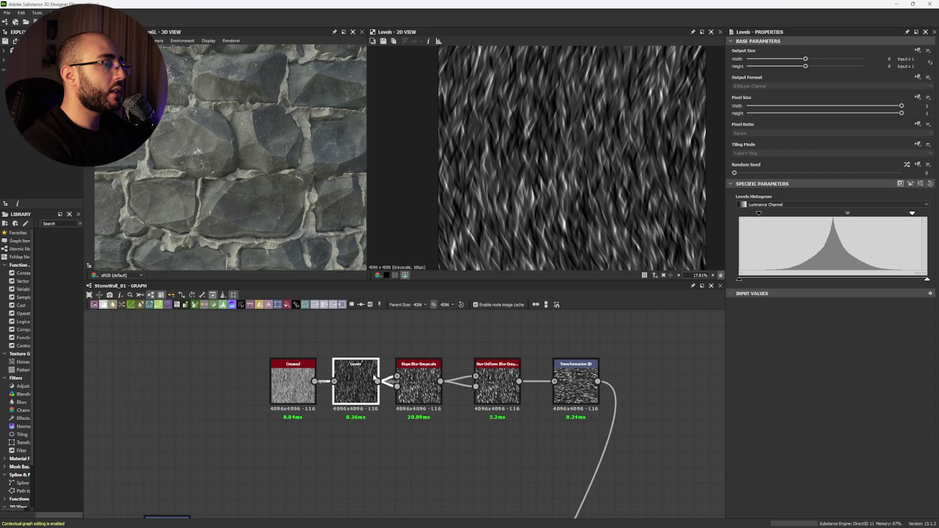
double_click(419, 384)
double_click(572, 385)
key(f)
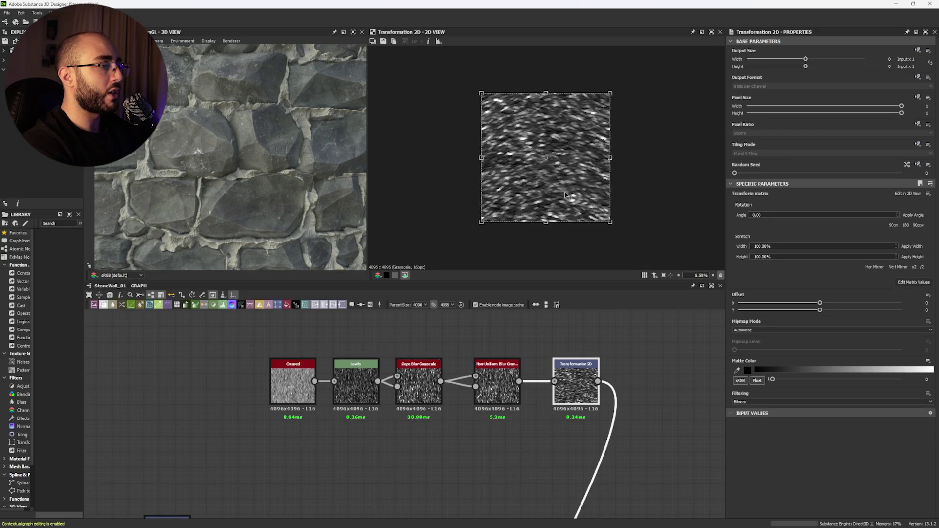
scroll(565, 193, up, 8)
Preview the second Subtract Blend that takes the transformed creases as its foreground.
middle_drag(557, 503, 465, 318)
click(475, 430)
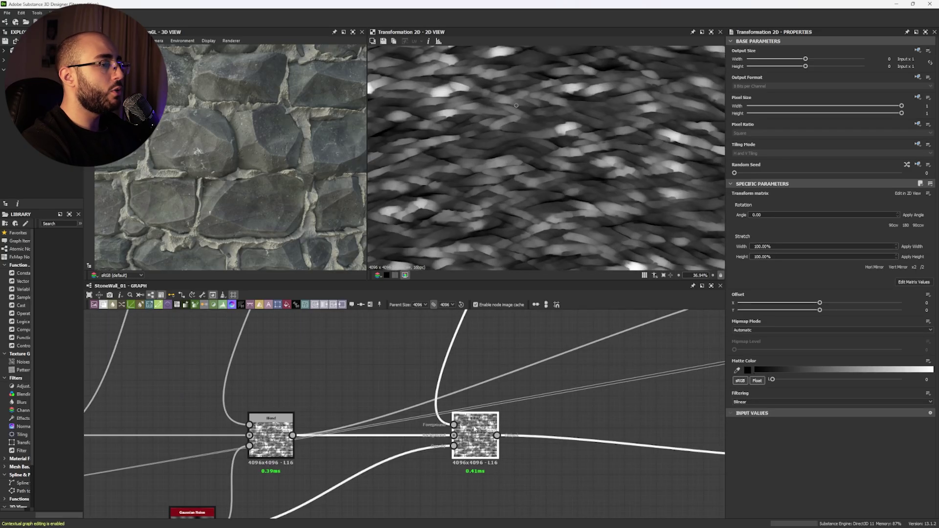
double_click(474, 429)
middle_drag(409, 424, 421, 345)
Examine the crease detail on individual stones of the 3D wall from several distances and light angles.
scroll(263, 169, up, 3)
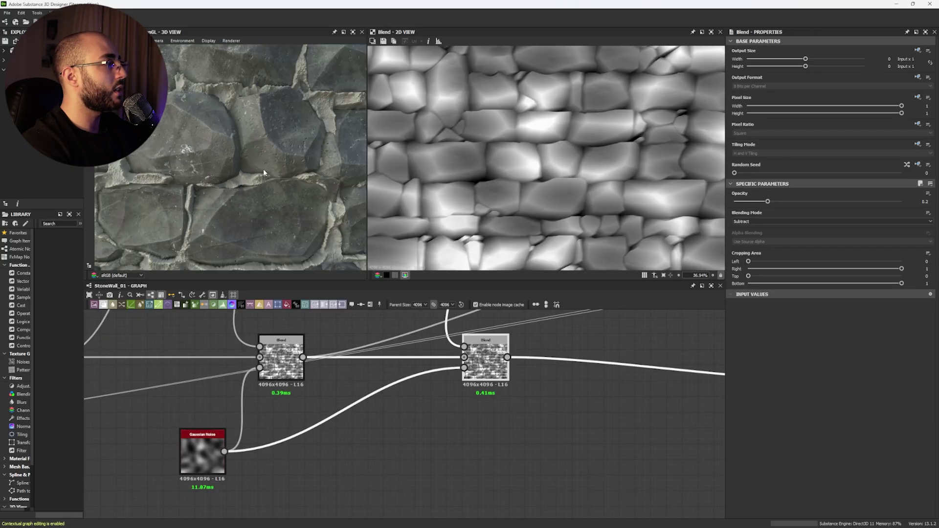
ctrl+shift+drag(263, 168, 295, 196)
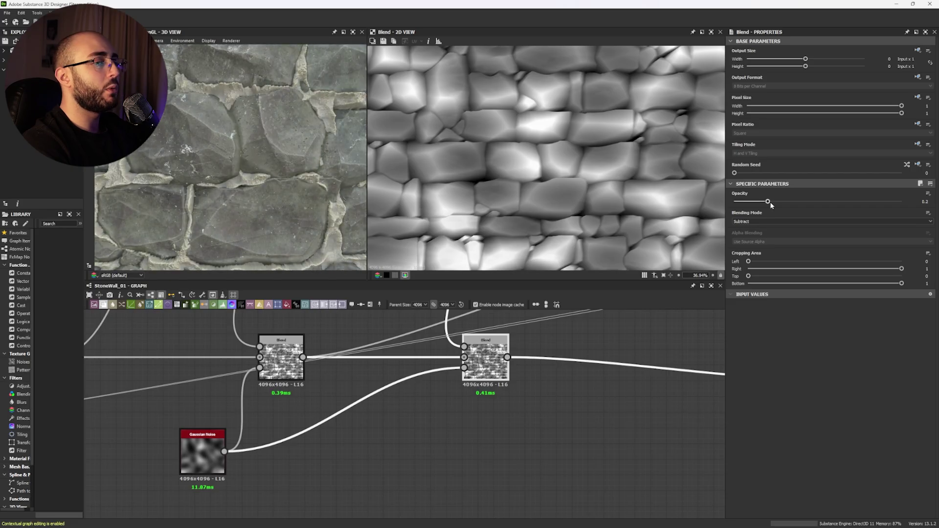
middle_drag(286, 227, 315, 214)
middle_drag(157, 237, 246, 218)
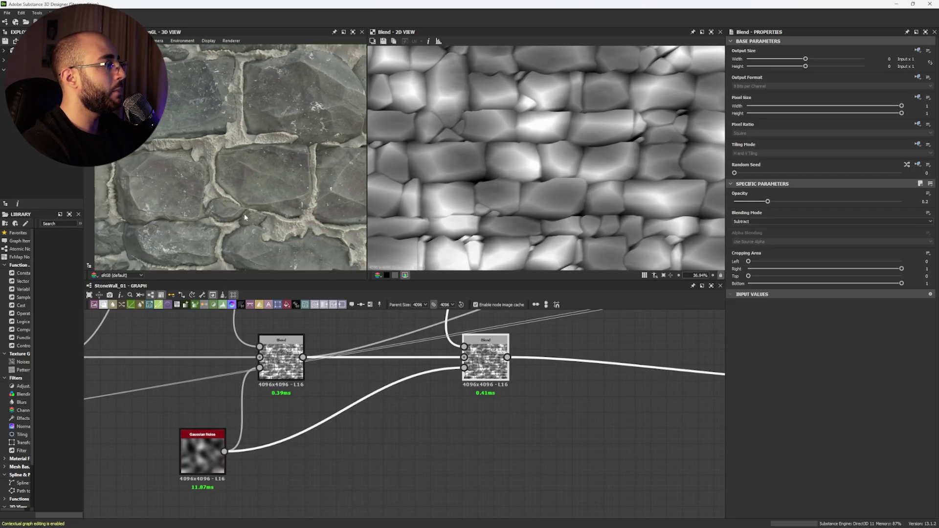
scroll(246, 217, up, 2)
middle_drag(146, 209, 230, 201)
scroll(170, 185, up, 3)
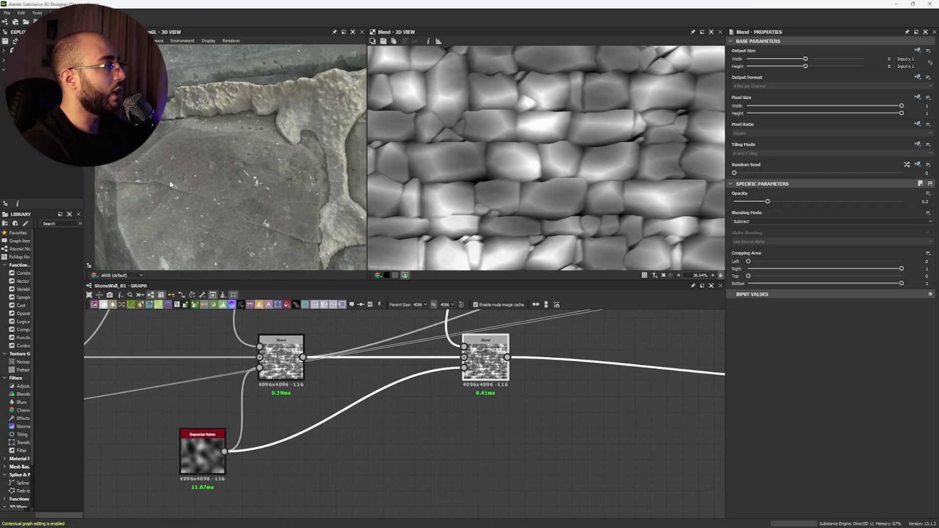
scroll(170, 184, up, 2)
middle_drag(170, 185, 171, 103)
scroll(328, 166, down, 2)
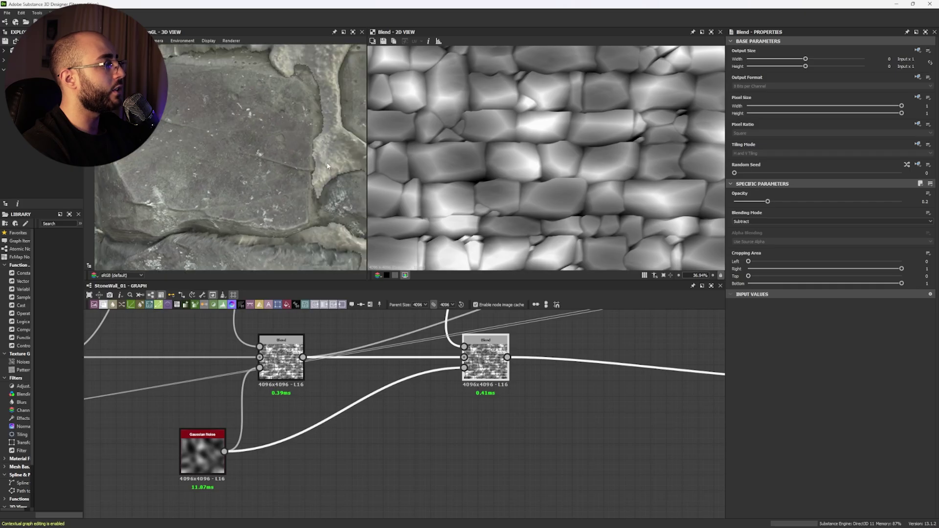
scroll(328, 166, down, 3)
middle_drag(328, 166, 254, 178)
Set the second Subtract Blend's opacity to 0.35 and check the creases on the 3D wall under different lighting.
click(793, 201)
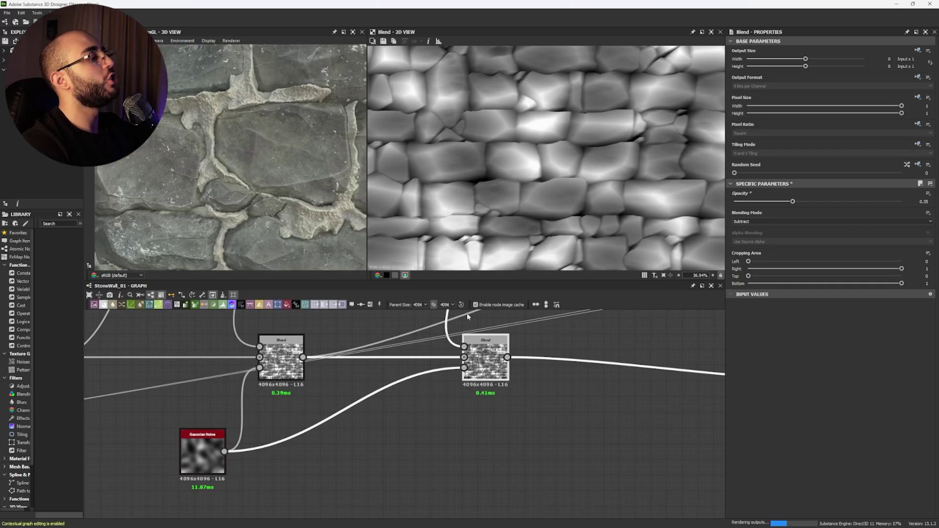
drag(187, 171, 194, 172)
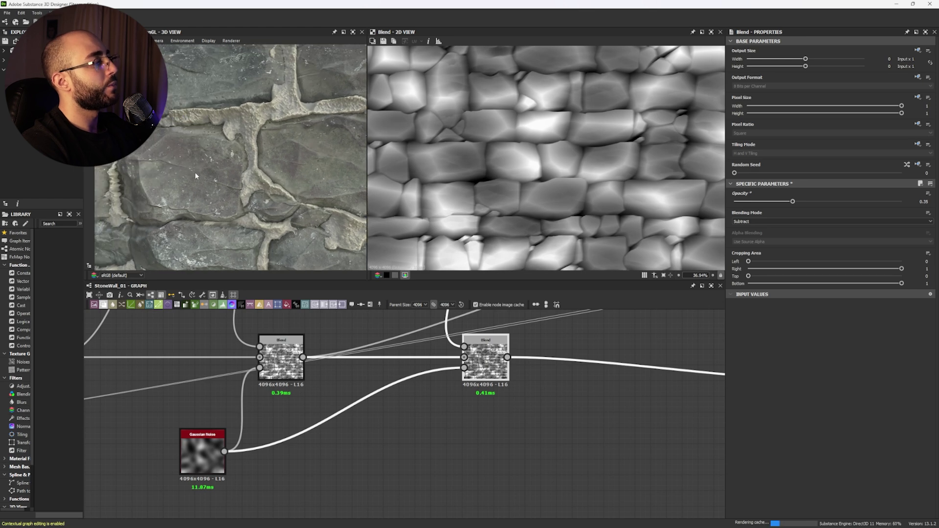
ctrl+shift+right_drag(195, 173, 258, 206)
scroll(185, 174, down, 5)
scroll(230, 195, up, 3)
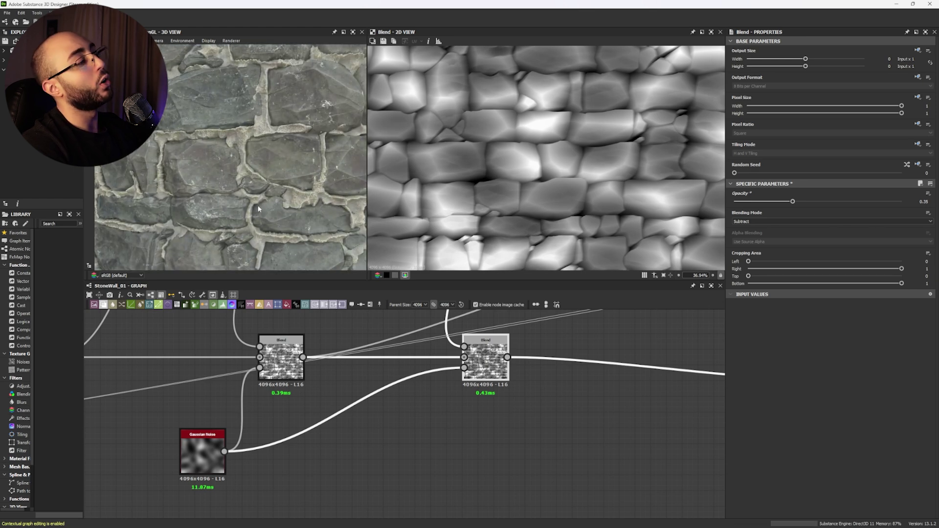
scroll(250, 191, up, 2)
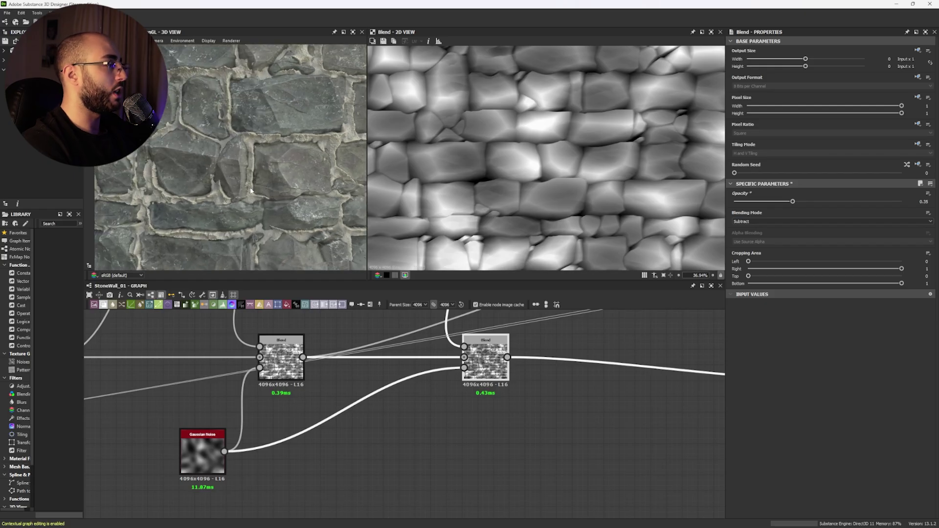
shift+right_drag(251, 190, 272, 210)
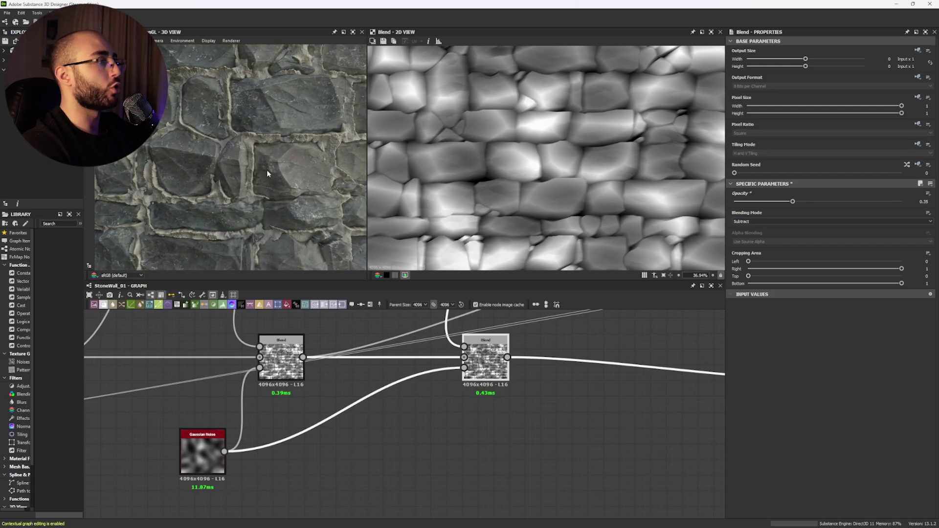
scroll(267, 173, down, 2)
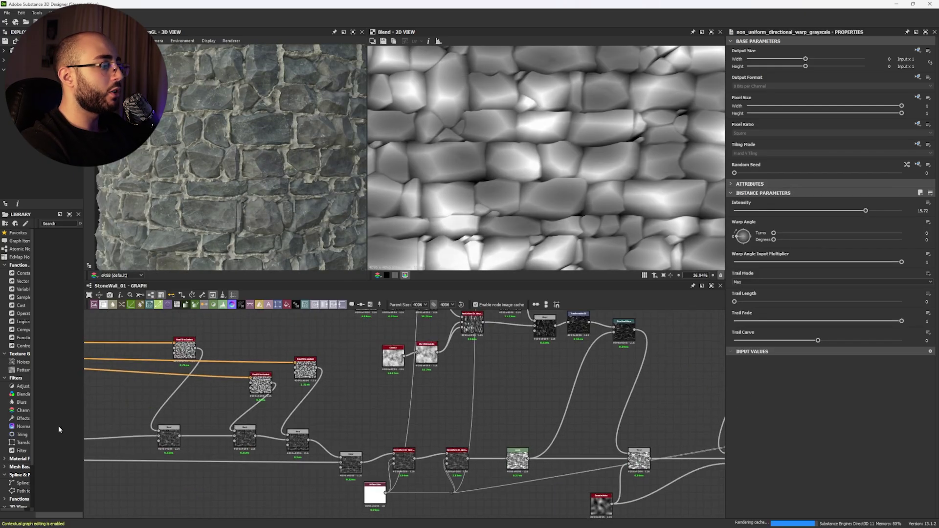
Examine the branch of Cells 1, Invert Grayscale and Non Uniform Directional Warp, tracing its intensity input back to the second Subtract Blend.
middle_drag(429, 421, 772, 401)
middle_drag(256, 450, 453, 438)
middle_drag(523, 458, 293, 459)
middle_drag(632, 433, 211, 445)
middle_drag(621, 393, 262, 404)
scroll(317, 352, up, 3)
double_click(320, 337)
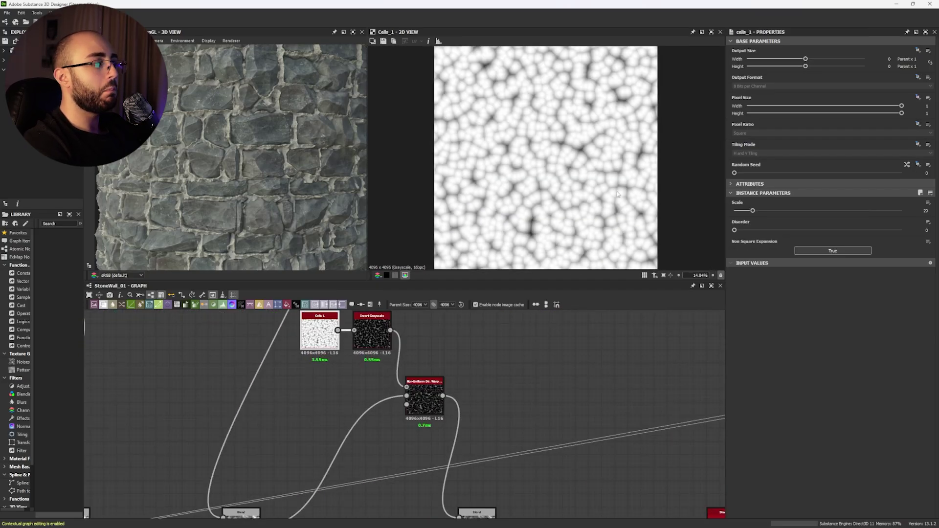
double_click(372, 345)
double_click(425, 399)
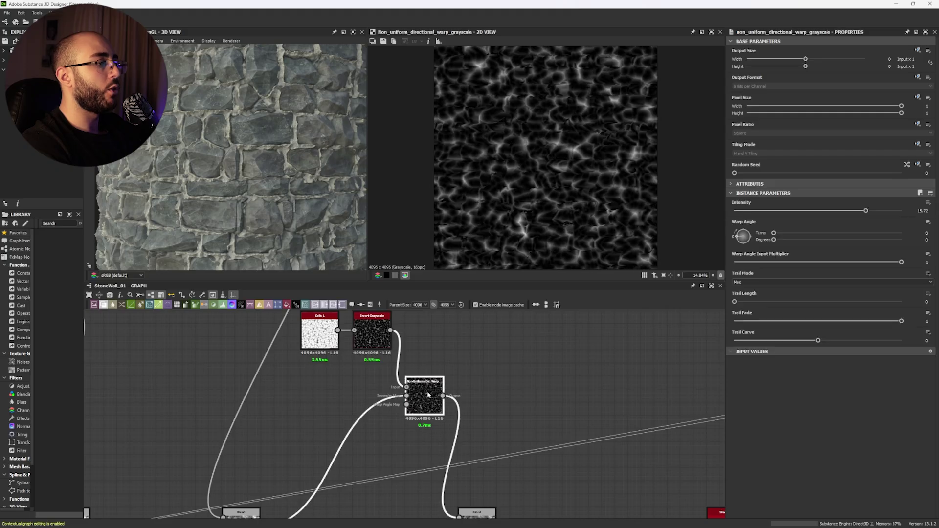
scroll(508, 215, up, 2)
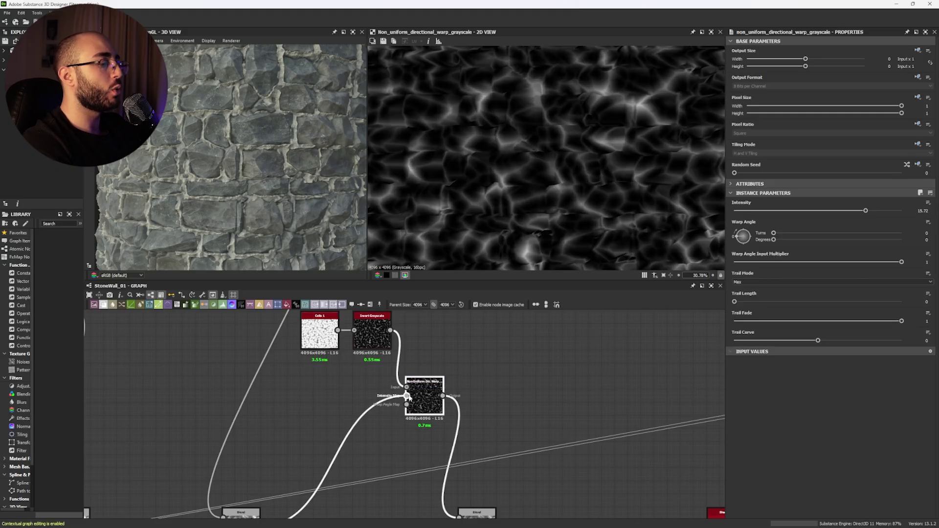
middle_drag(315, 444, 355, 354)
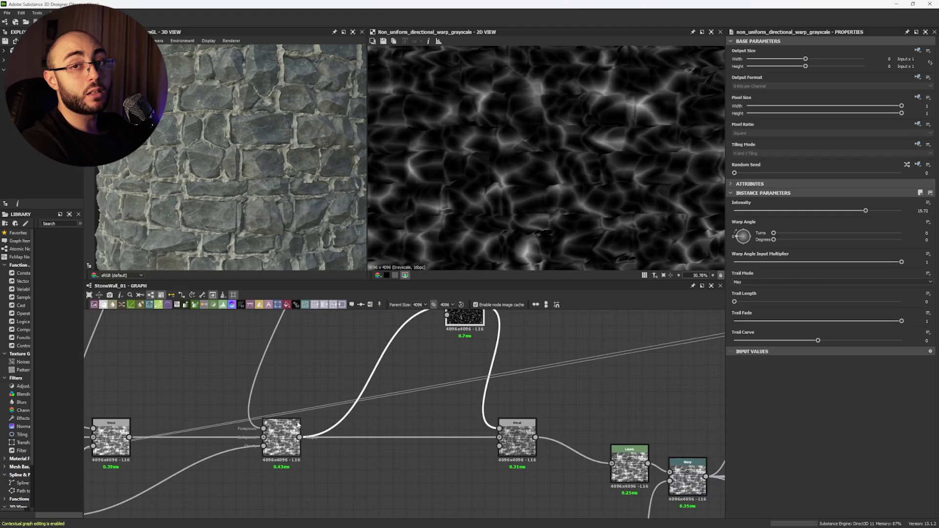
middle_drag(522, 395, 481, 427)
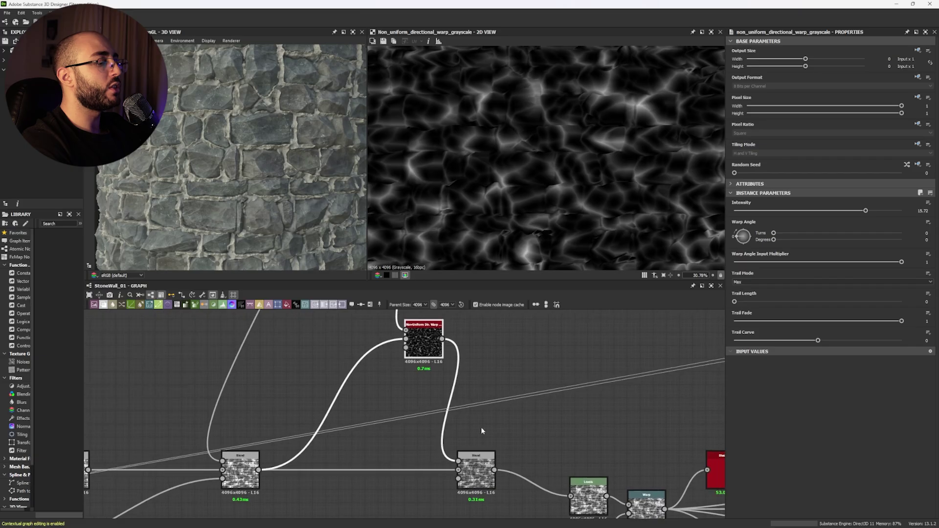
Compare the Min (Darken) Blend with the preceding Subtract Blend, and inspect the edge detail on the 3D wall.
double_click(475, 464)
scroll(519, 183, up, 6)
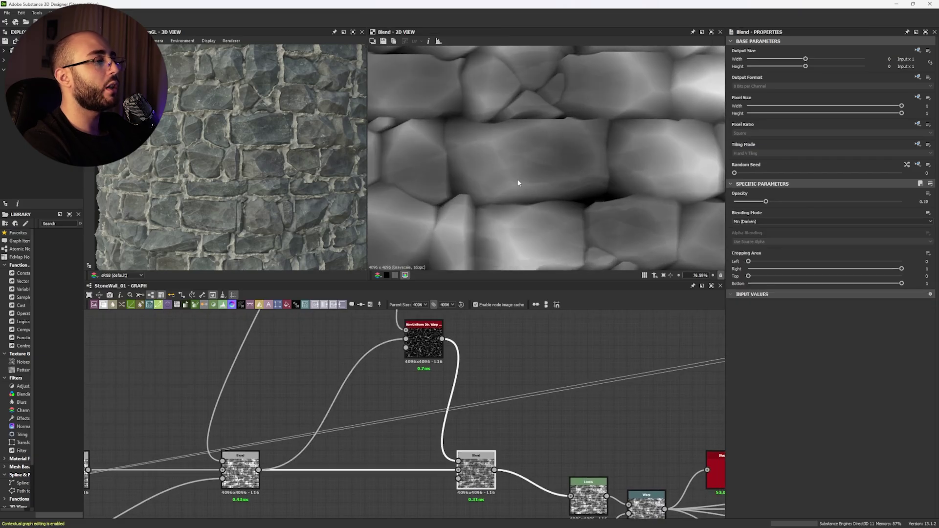
double_click(242, 471)
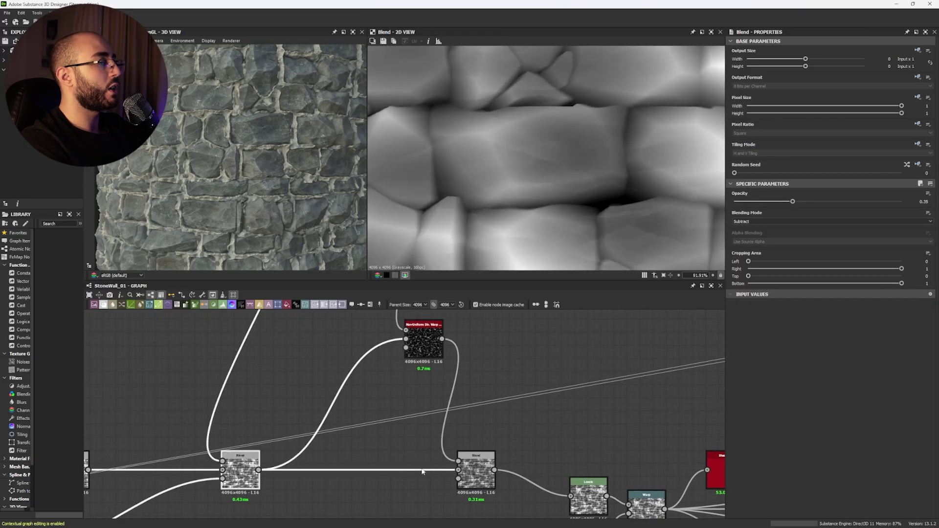
double_click(480, 474)
scroll(264, 225, up, 5)
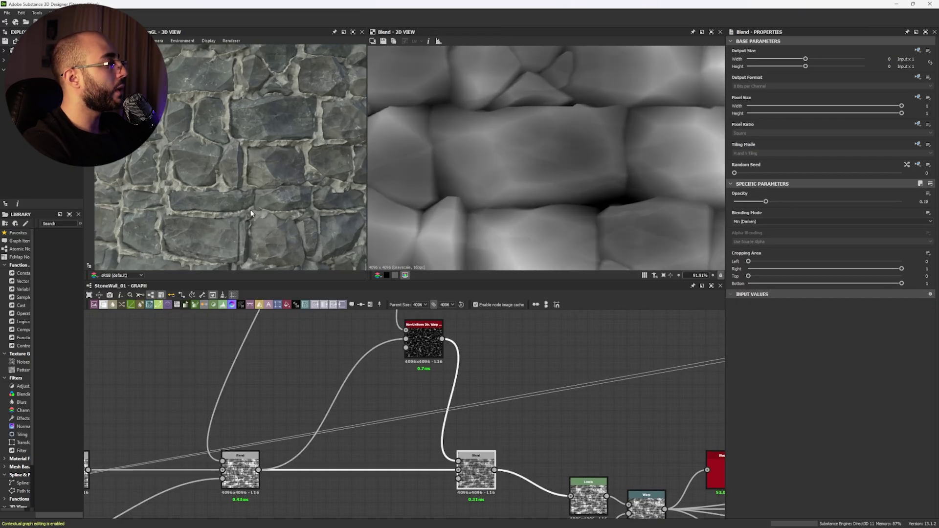
scroll(264, 228, up, 4)
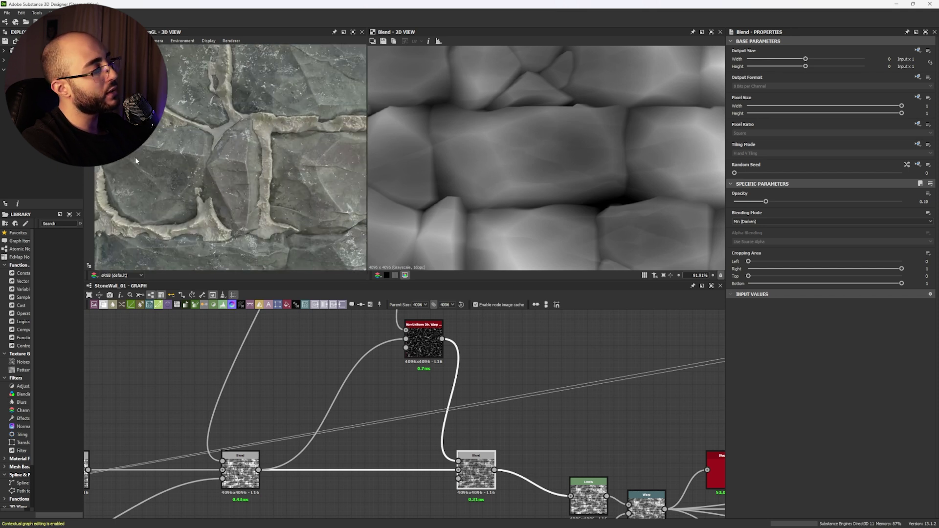
Align the Levels node beside the Min (Darken) Blend and examine the dark gaps between stones in its output.
middle_drag(551, 446, 351, 414)
double_click(378, 464)
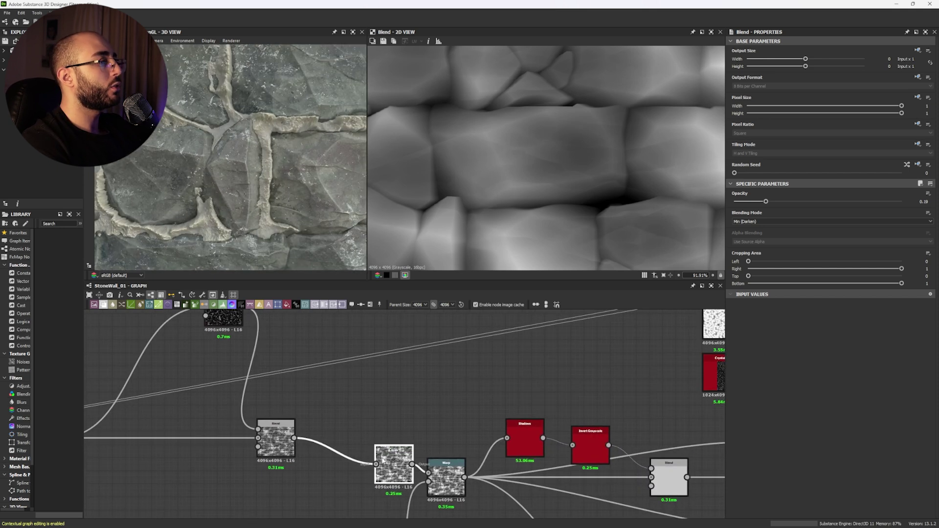
drag(379, 464, 338, 437)
scroll(559, 174, down, 6)
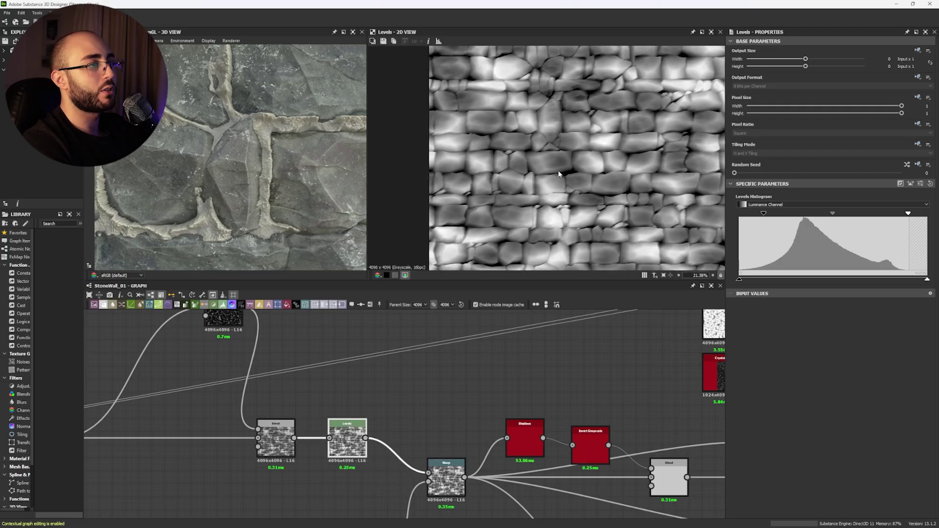
scroll(560, 122, up, 7)
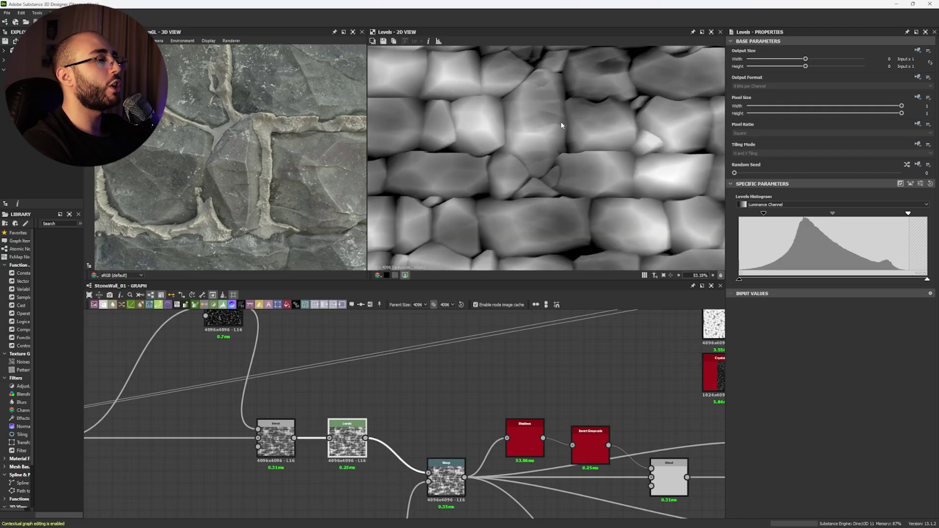
scroll(550, 137, up, 2)
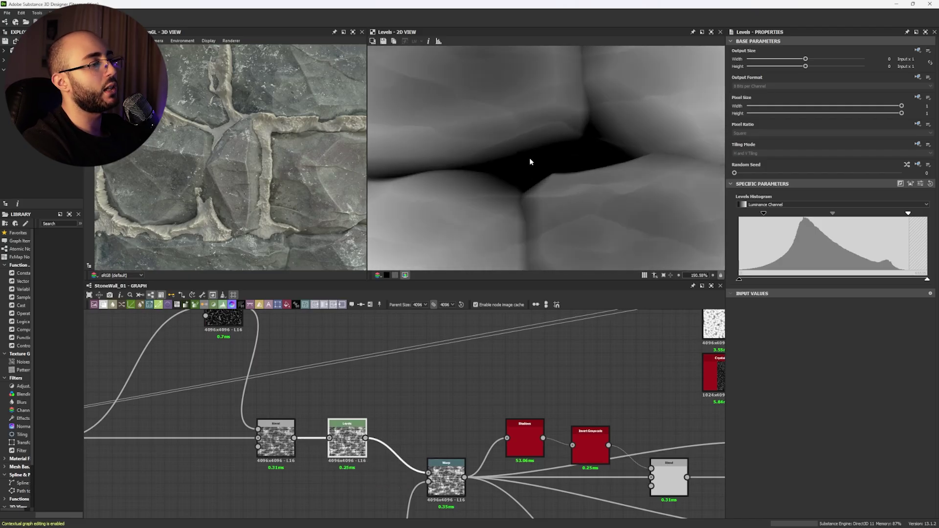
scroll(551, 163, up, 2)
scroll(294, 181, down, 4)
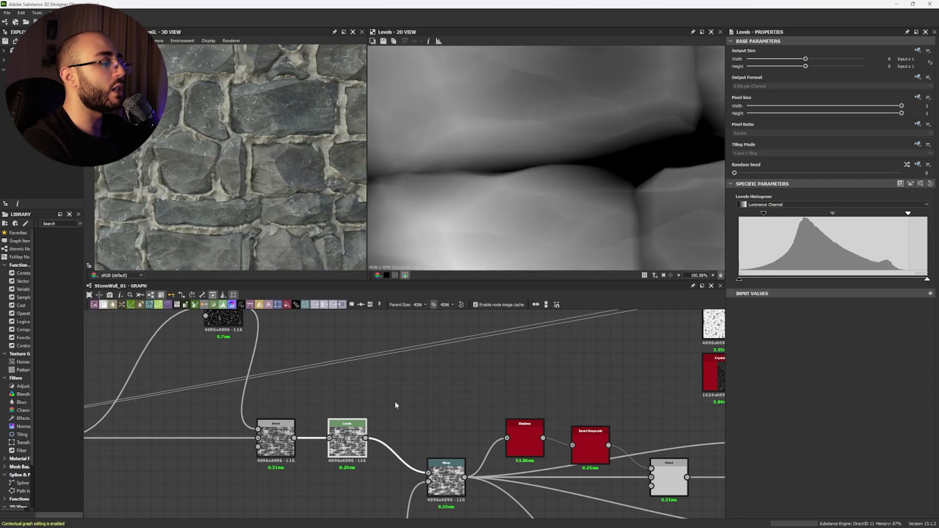
Move the Warp node closer to the Levels, and preview the Clouds 2 and Blur HQ Grayscale that drive it.
middle_drag(455, 493, 456, 391)
key(f)
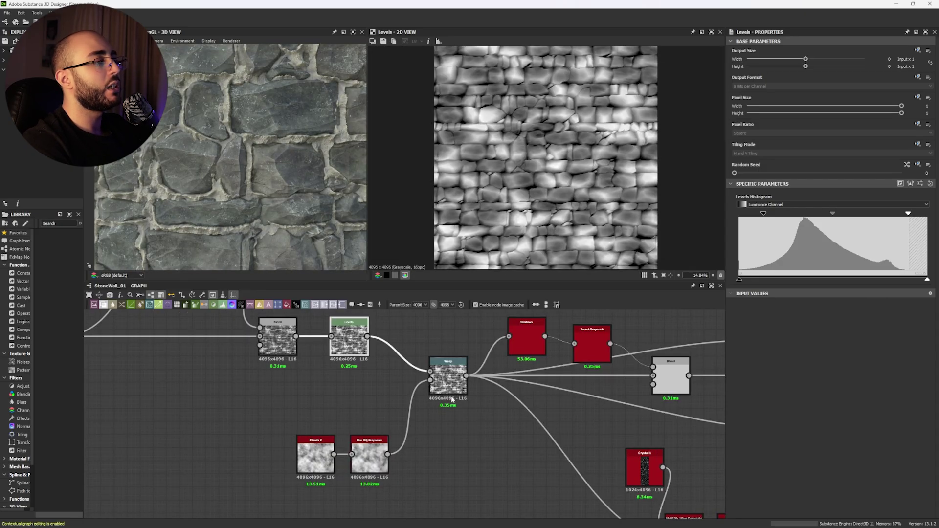
drag(463, 390, 423, 369)
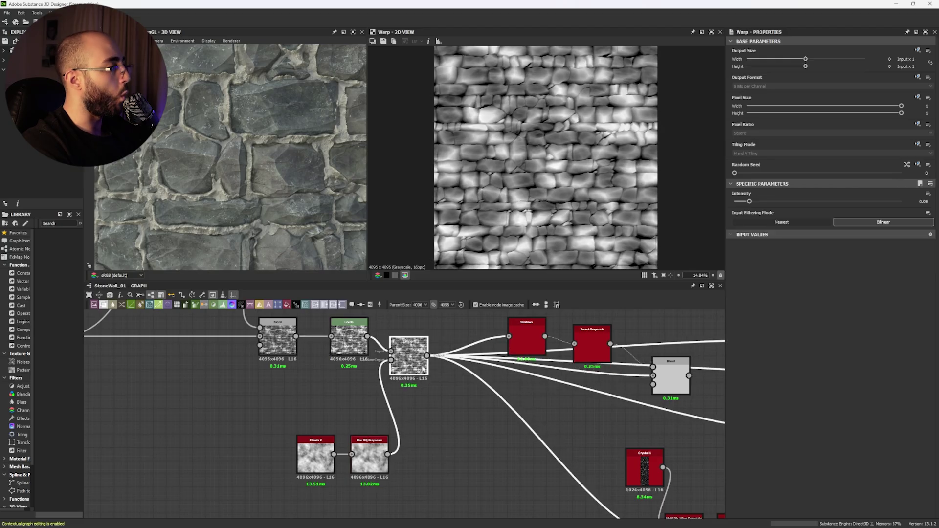
click(316, 457)
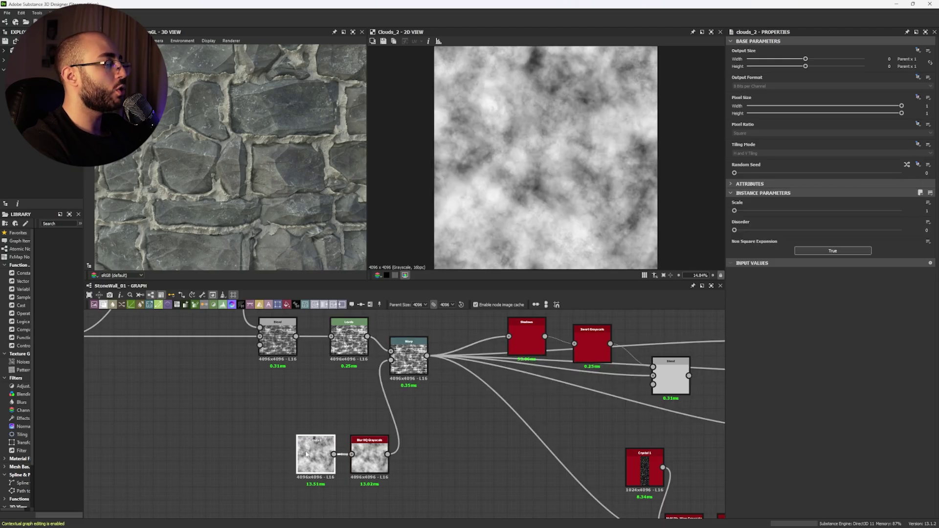
double_click(369, 464)
click(419, 367)
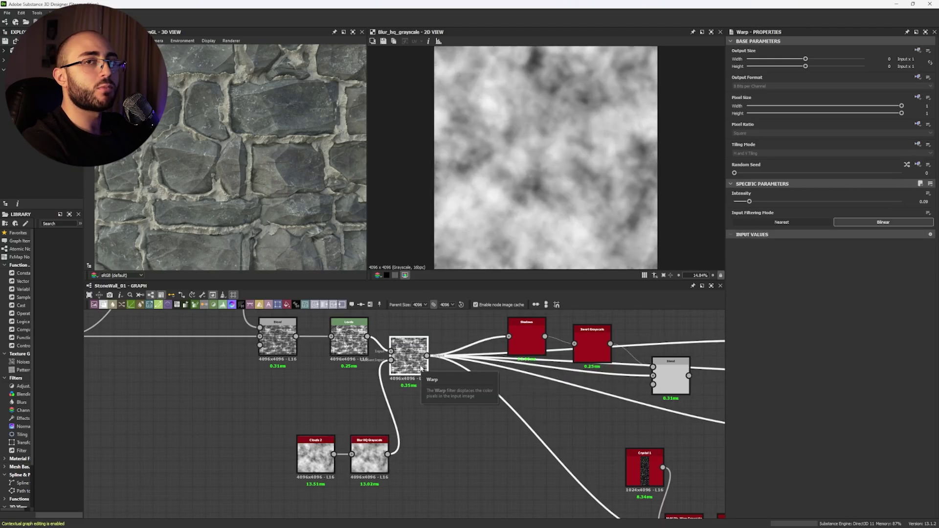
Examine the Warp output up close and the downstream connections that branch from the Warp node.
middle_drag(565, 398, 324, 426)
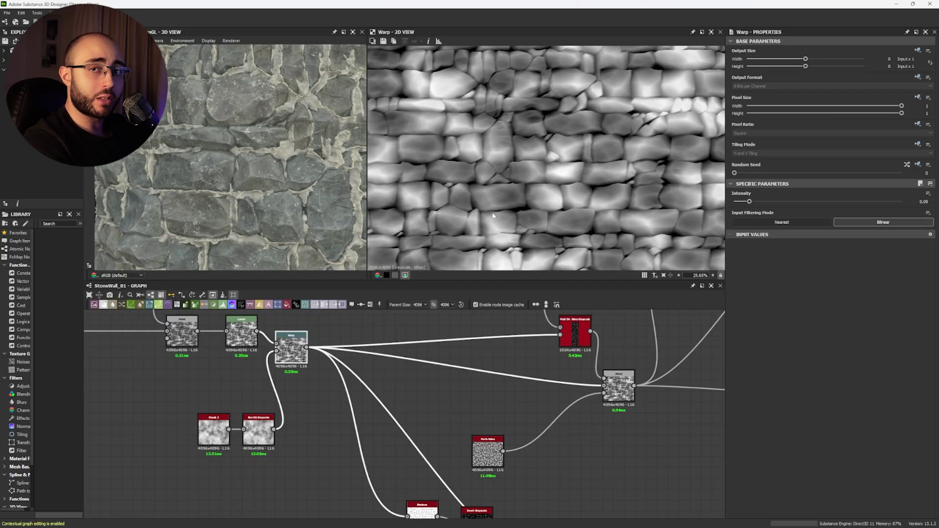
scroll(492, 202, up, 5)
middle_drag(343, 389, 646, 412)
middle_drag(299, 391, 619, 416)
scroll(619, 416, down, 3)
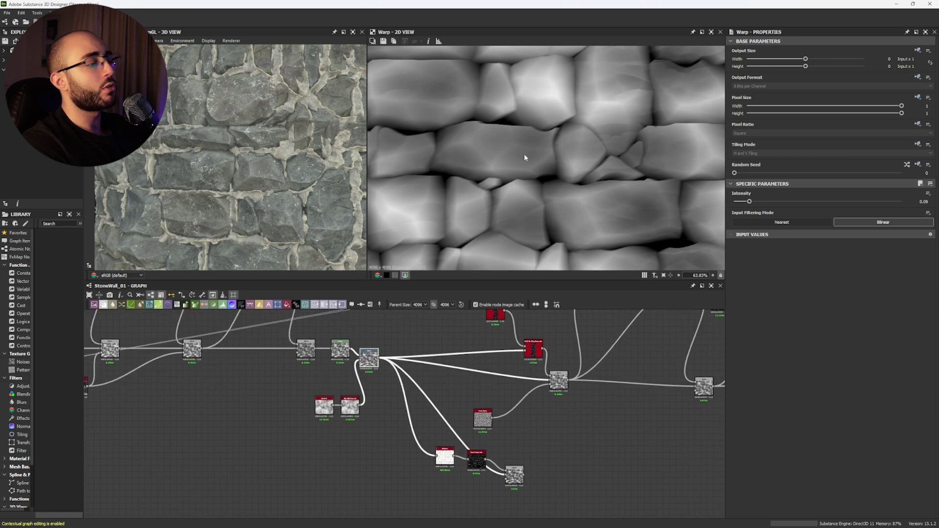
middle_drag(397, 395, 347, 386)
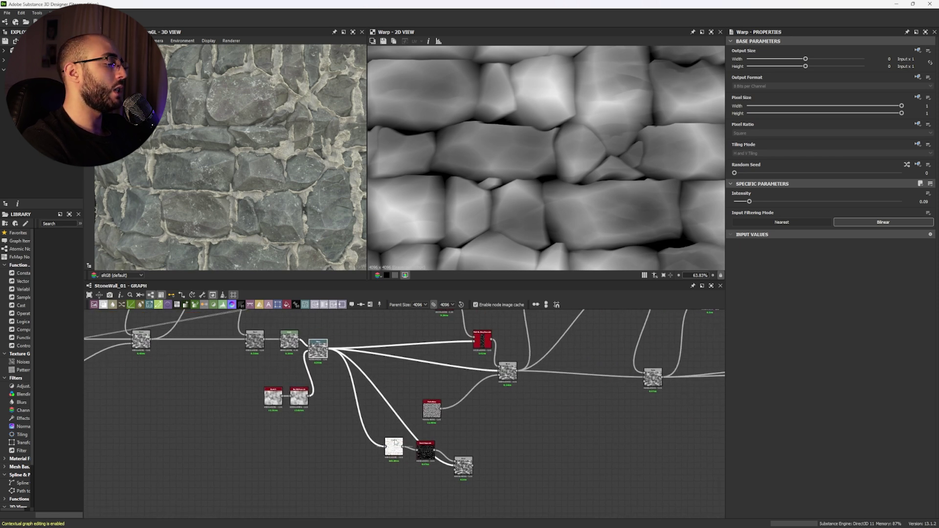
Preview the Shadows node fed by the Warp and examine the shading around the stones and its Shadow Distance setting.
scroll(425, 447, up, 3)
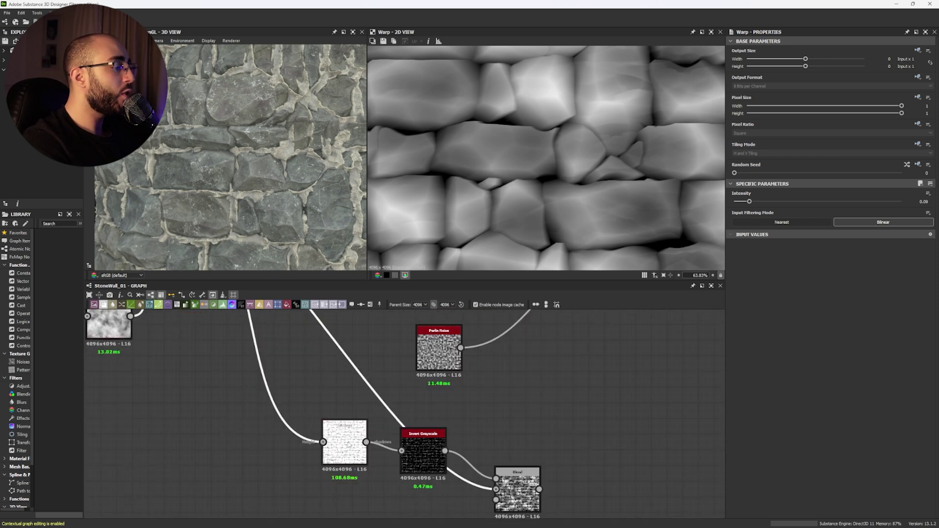
double_click(344, 443)
scroll(552, 183, up, 2)
scroll(554, 182, down, 1)
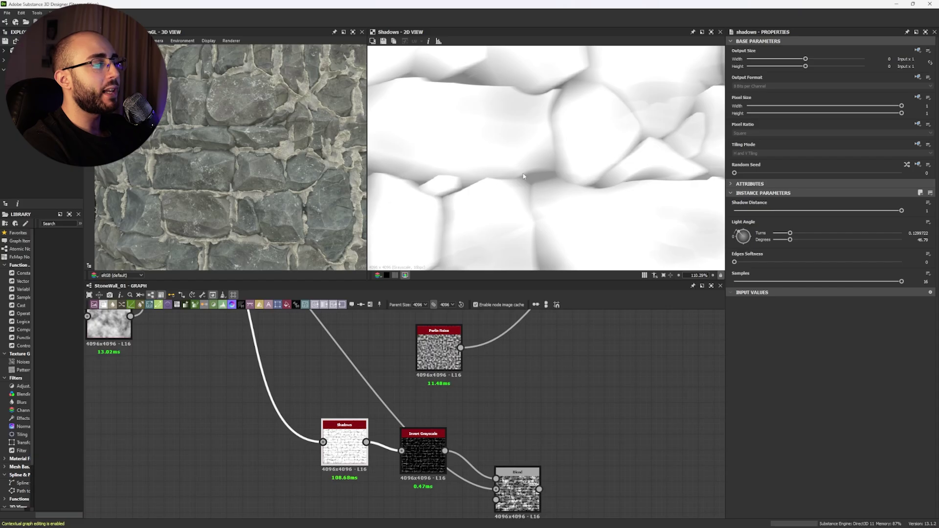
middle_drag(517, 182, 592, 131)
middle_drag(490, 159, 580, 100)
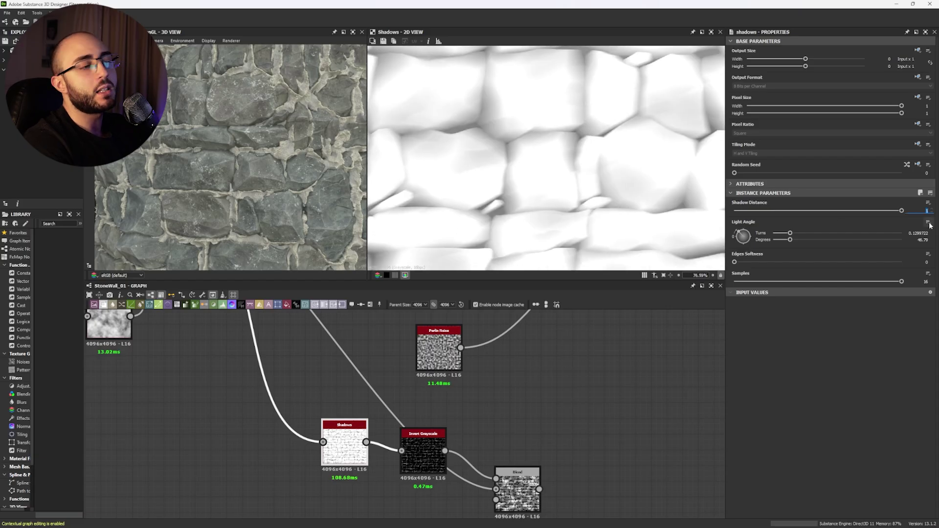
click(922, 210)
middle_drag(578, 176, 567, 158)
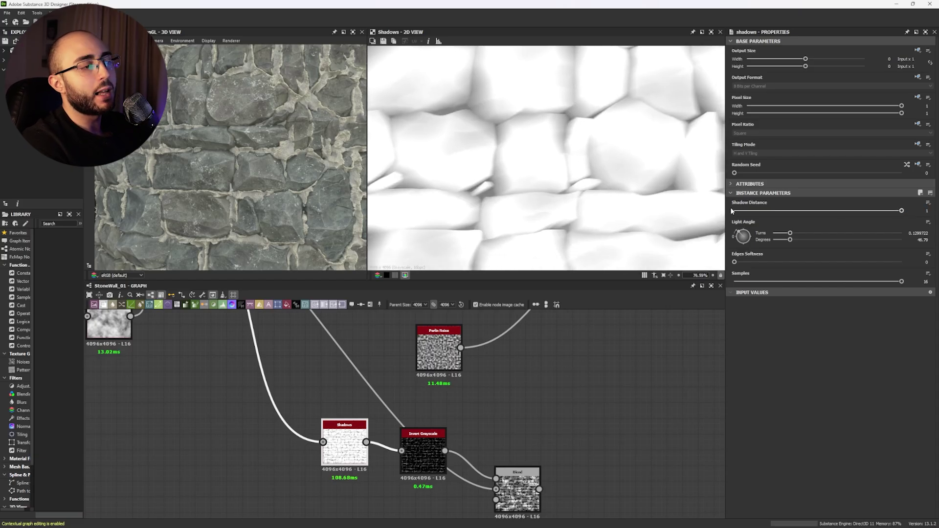
middle_drag(457, 176, 539, 159)
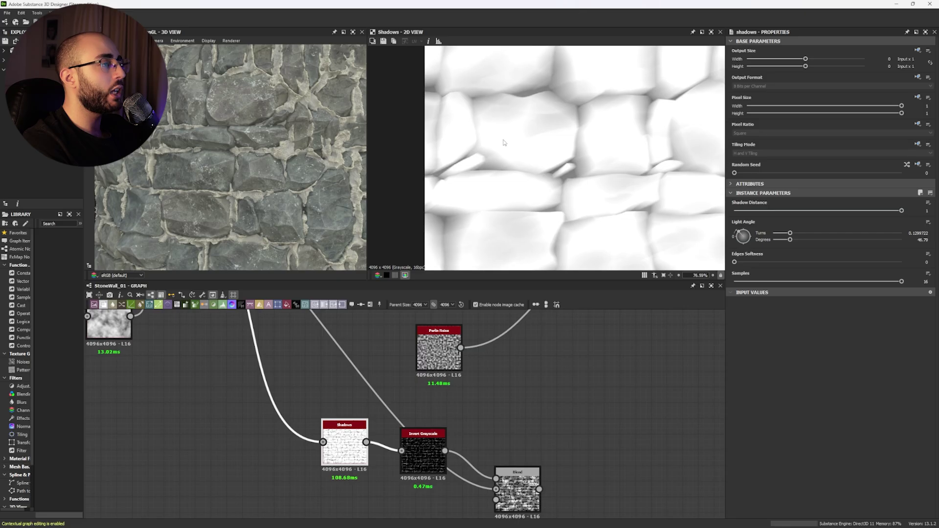
Try a duplicate Shadows node with the Light Angle at 317.21 degrees and Shadow Distance at 1, and delete the duplicate.
key(ctrl+d)
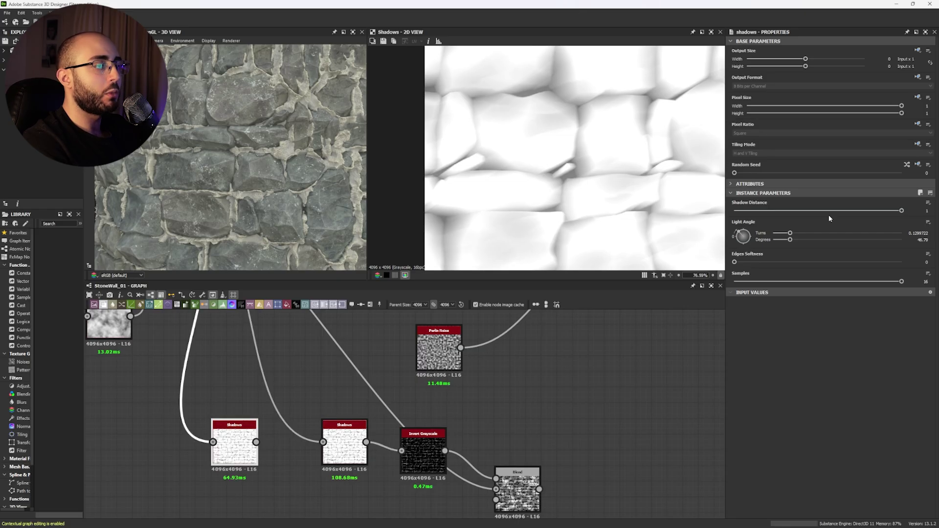
mouse_move(739, 232)
mouse_down()
mouse_move(755, 247)
mouse_move(728, 244)
mouse_up()
mouse_move(901, 211)
mouse_down()
mouse_move(783, 212)
mouse_move(906, 213)
mouse_up()
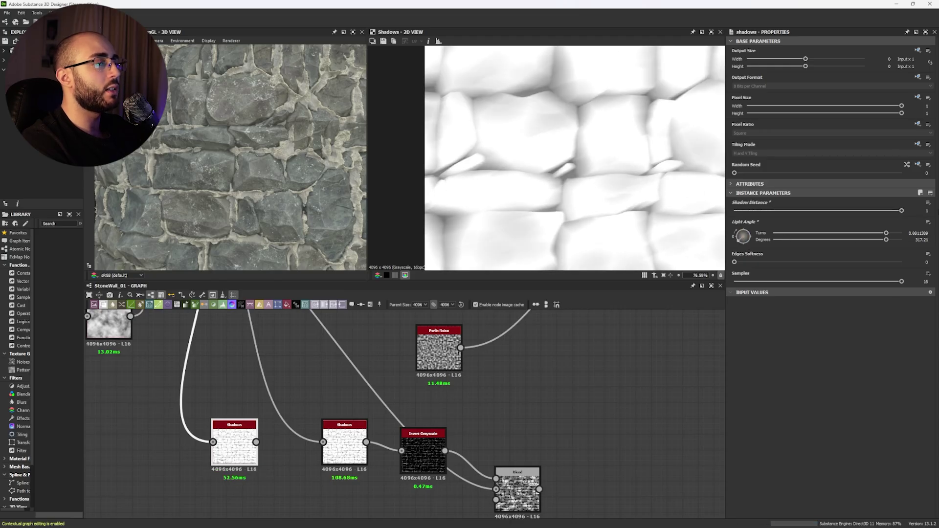
scroll(574, 161, down, 5)
scroll(575, 161, up, 5)
key(Delete)
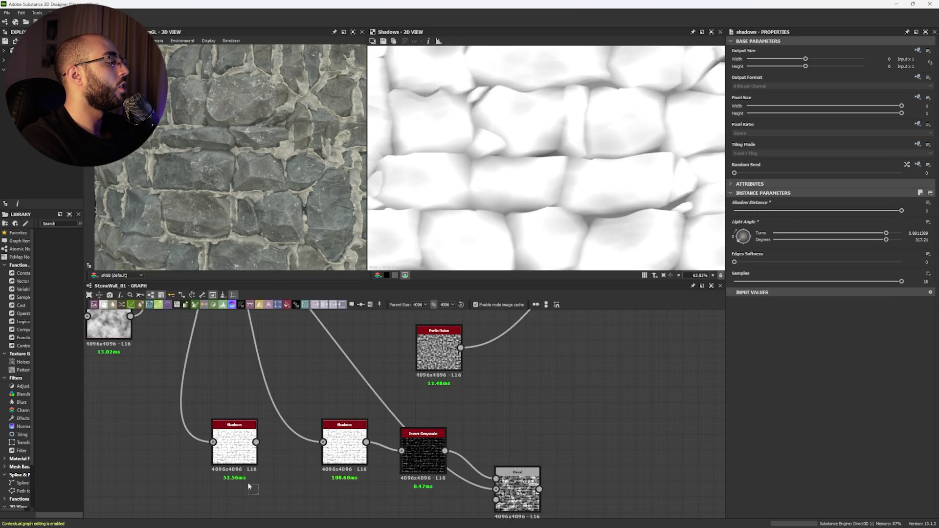
Preview the Invert Grayscale after the Shadows node and the Subtract Blend that combines it with the Warp.
click(346, 450)
double_click(418, 469)
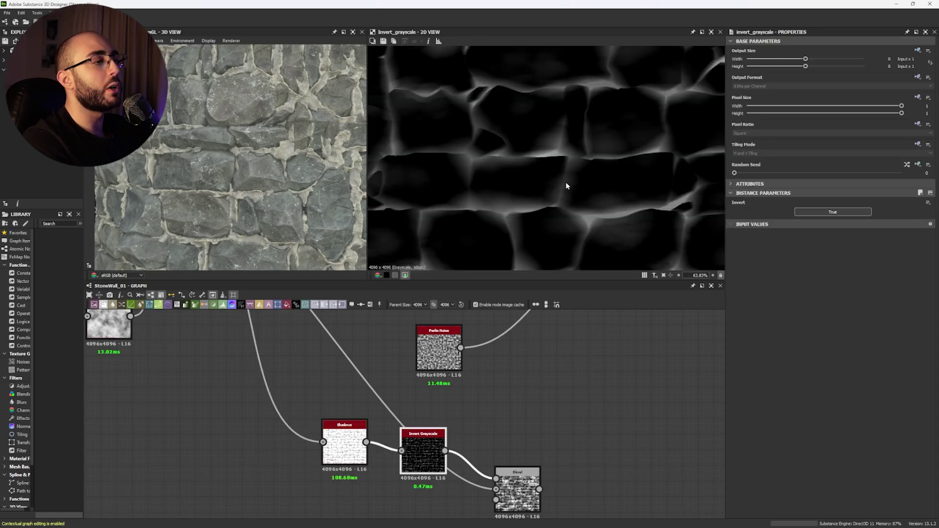
double_click(522, 476)
scroll(524, 476, down, 4)
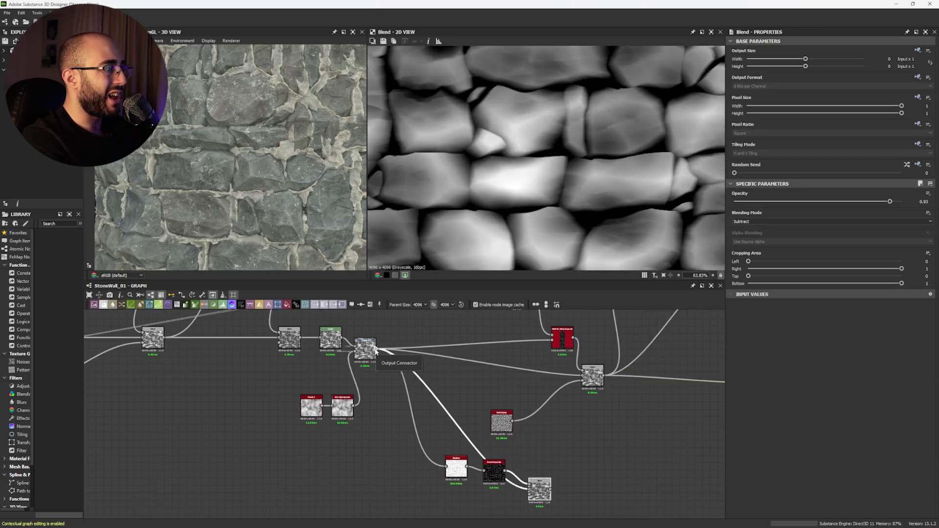
Try feeding the Warp's downstream nodes from the shadow Subtract Blend instead, and inspect the result on the 3D wall.
shift+drag(375, 349, 550, 489)
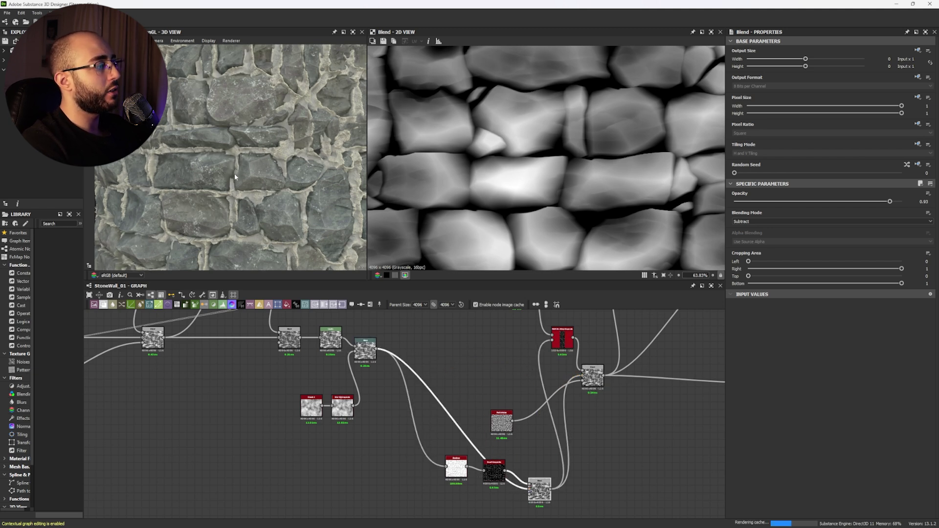
scroll(240, 172, down, 5)
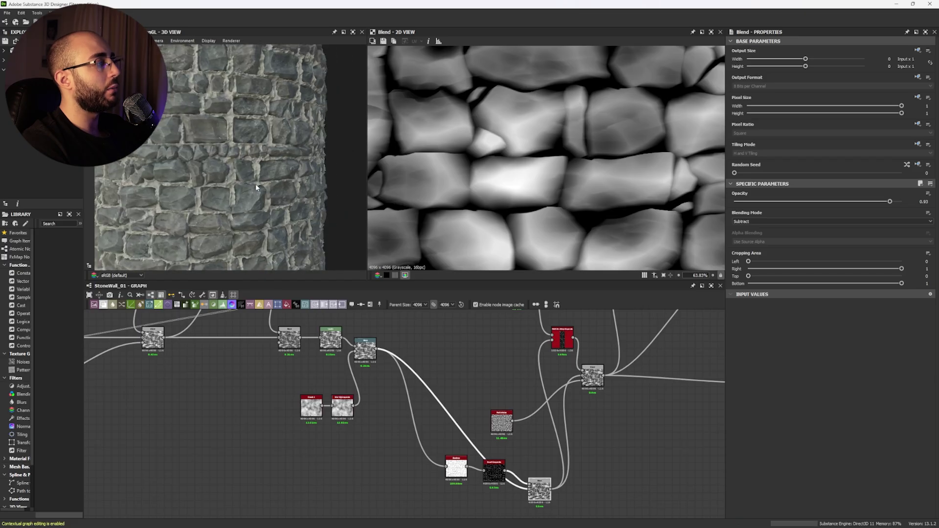
scroll(256, 188, up, 5)
ctrl+shift+right_drag(256, 187, 288, 198)
scroll(288, 198, down, 6)
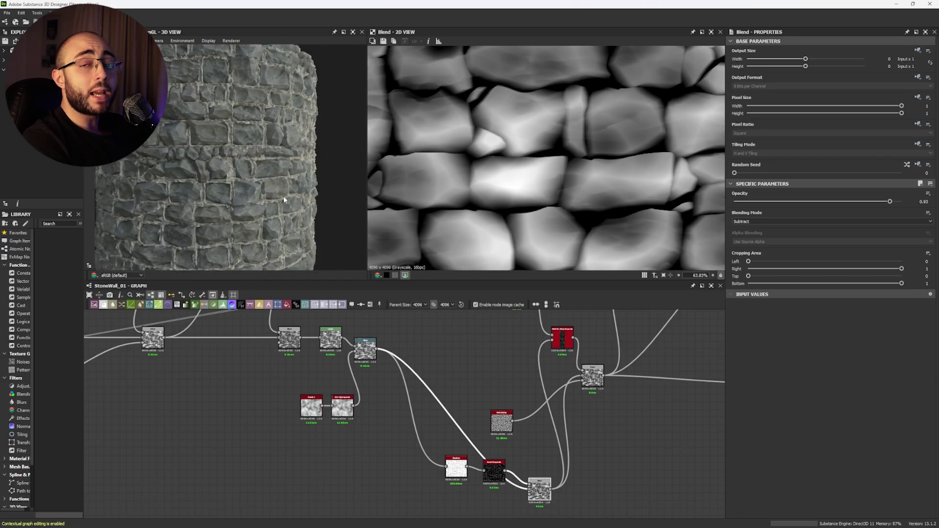
Undo the rewiring to the shadow Subtract Blend and inspect the 3D wall again.
key(ctrl+z)
key(ctrl+z)
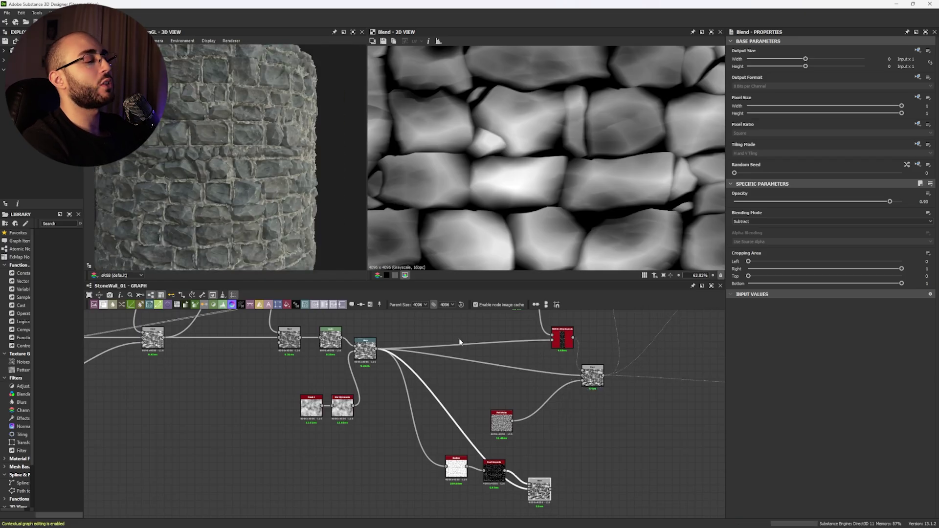
drag(452, 436, 548, 489)
click(384, 466)
scroll(268, 209, up, 3)
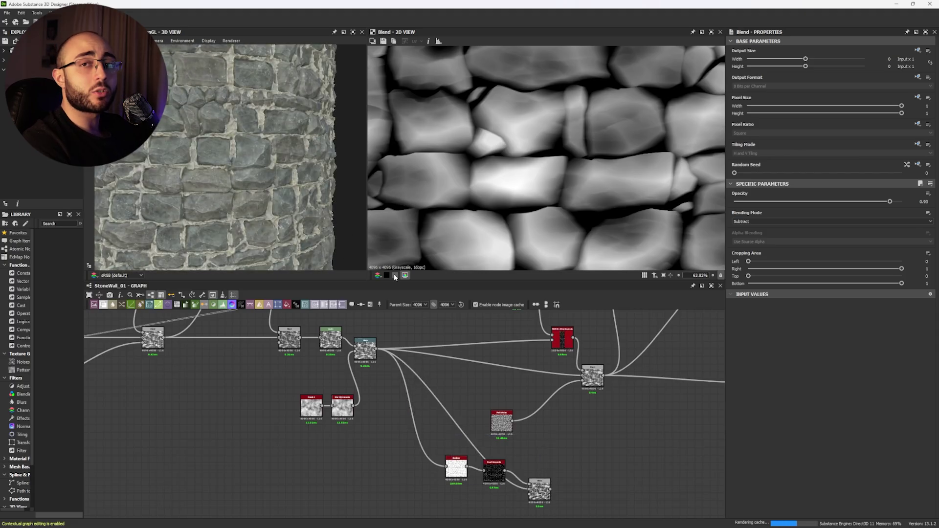
Move the Clouds 2 node that drives the Slope Blur Grayscale below the Cells 1 branch.
middle_drag(574, 398, 413, 469)
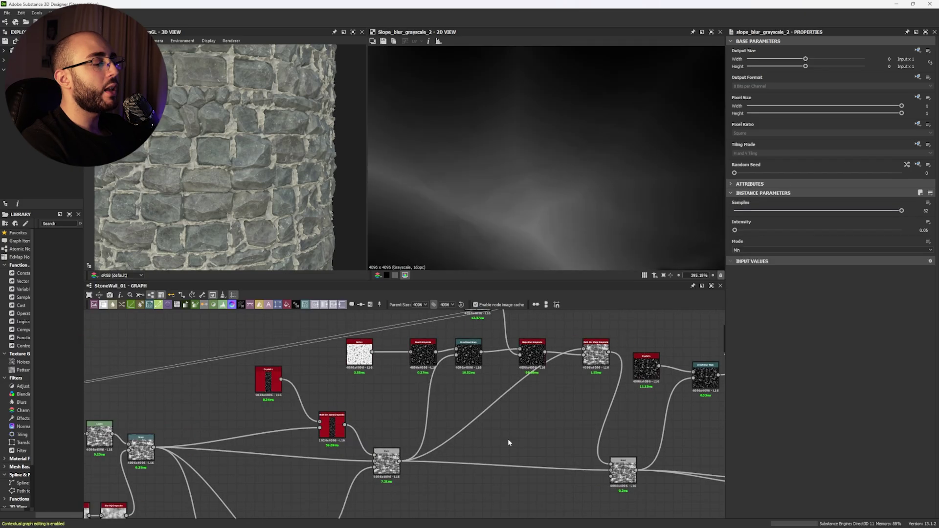
middle_drag(509, 440, 477, 447)
scroll(489, 455, up, 1)
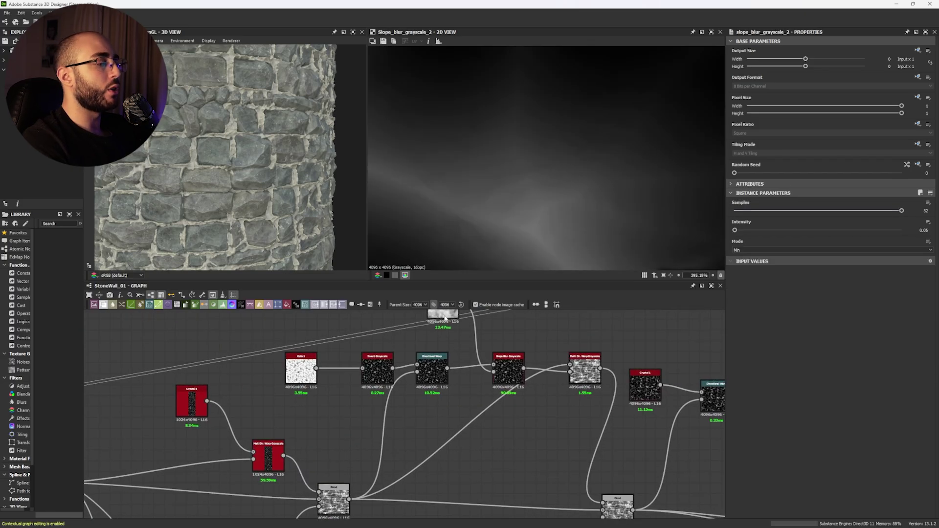
drag(445, 317, 449, 443)
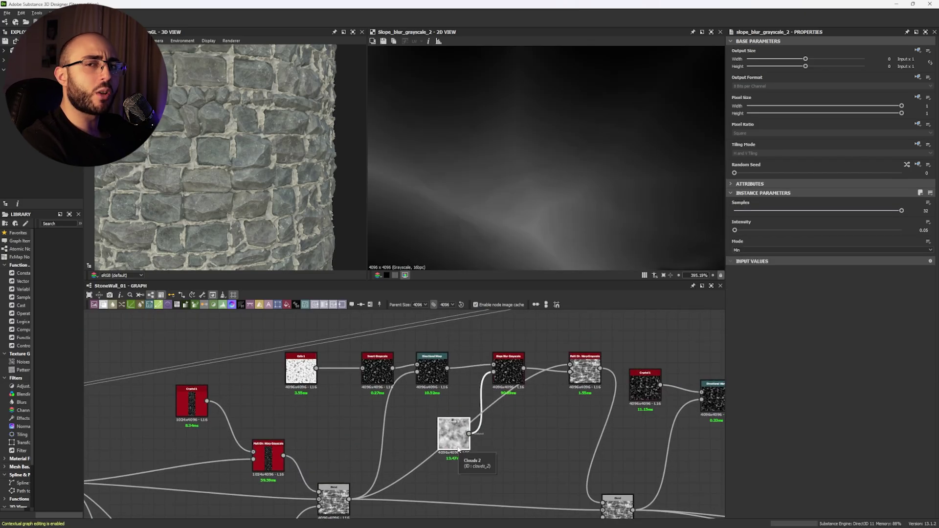
Preview Cells 1, Invert Grayscale, Directional Warp and Slope Blur Grayscale in order, and examine the slope-blurred cell edges.
double_click(300, 367)
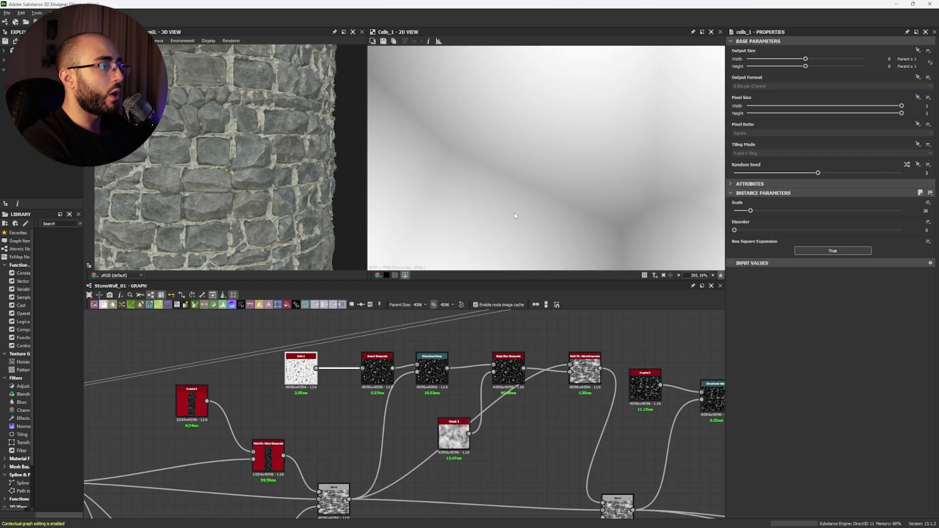
double_click(377, 370)
double_click(444, 378)
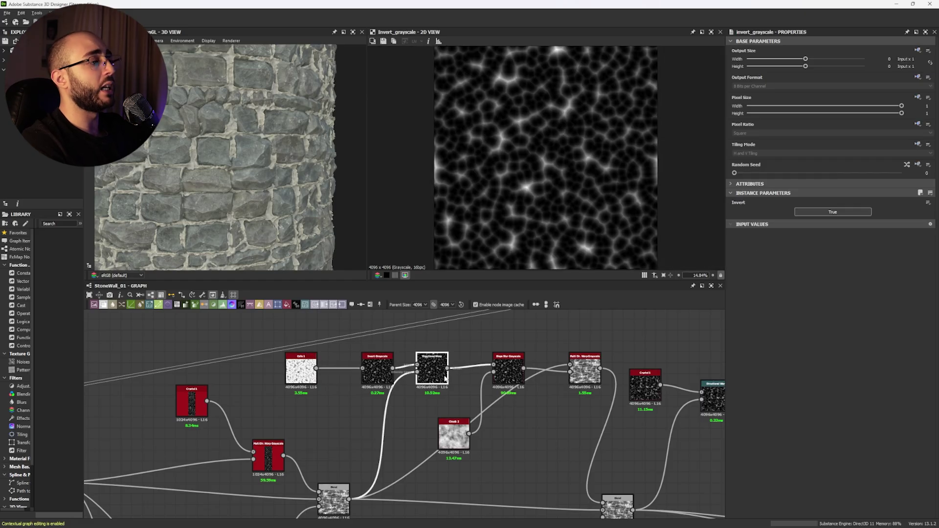
double_click(519, 376)
scroll(533, 193, up, 10)
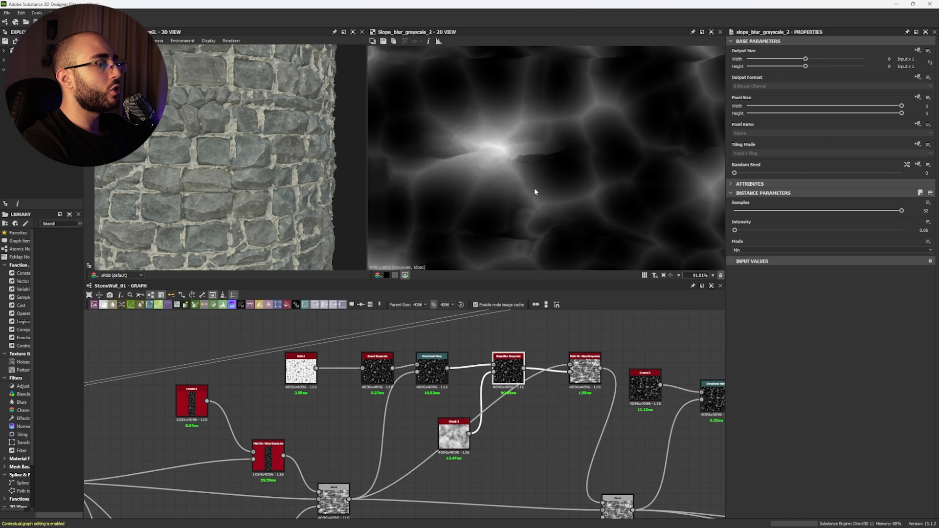
middle_drag(453, 161, 504, 147)
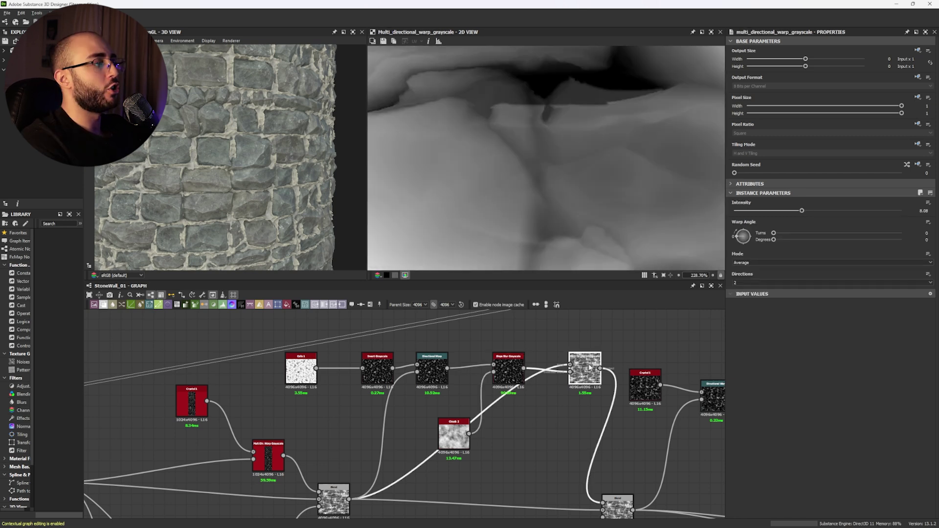
Examine the Multi Directional Warp Grayscale output and compare it with the Min (Darken) Blend it feeds.
scroll(503, 132, down, 5)
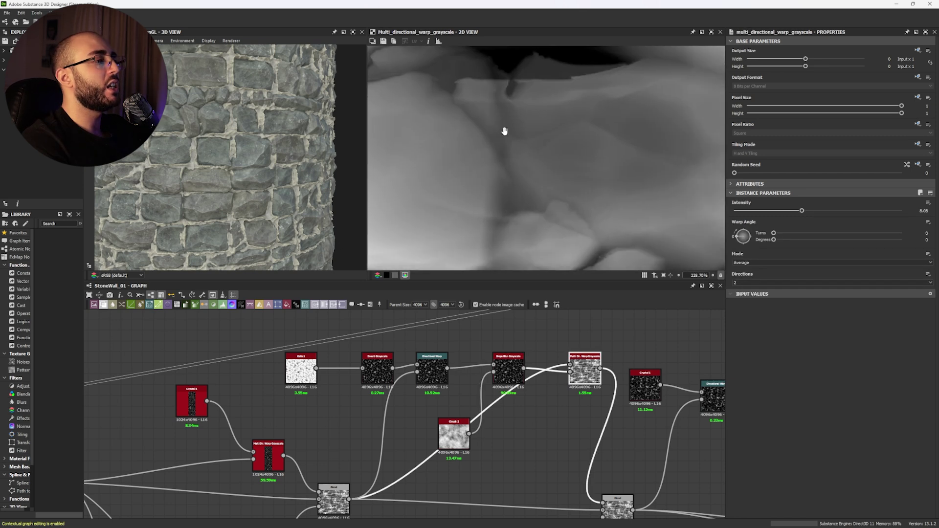
middle_drag(460, 200, 484, 154)
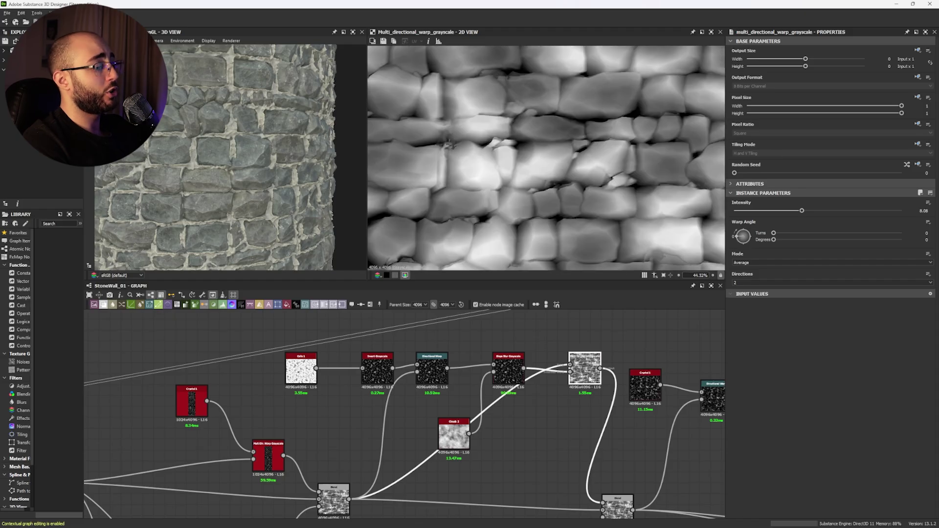
double_click(617, 506)
scroll(619, 203, up, 6)
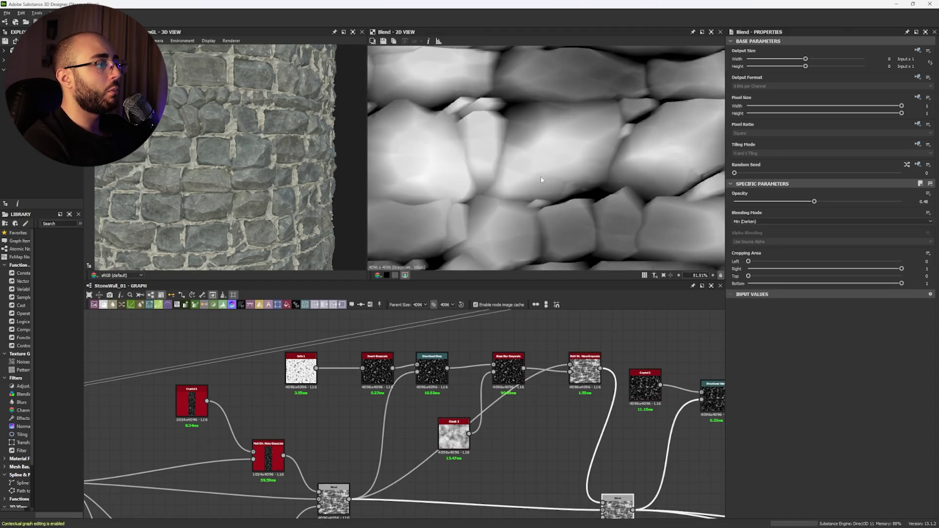
middle_drag(538, 201, 521, 233)
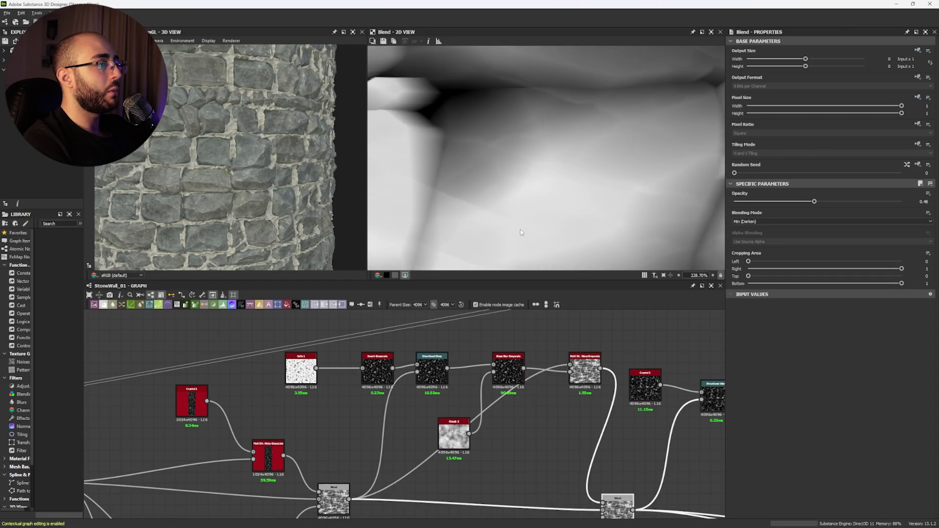
middle_drag(546, 101, 529, 113)
Raise the Min (Darken) Blend's opacity to about 0.98 and inspect the stone edges on the 3D wall.
drag(886, 202, 899, 201)
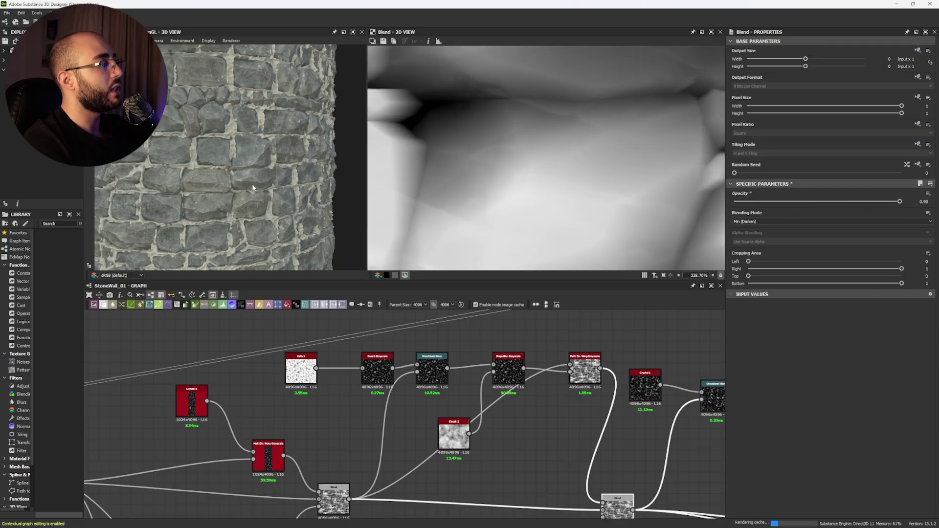
scroll(213, 202, up, 5)
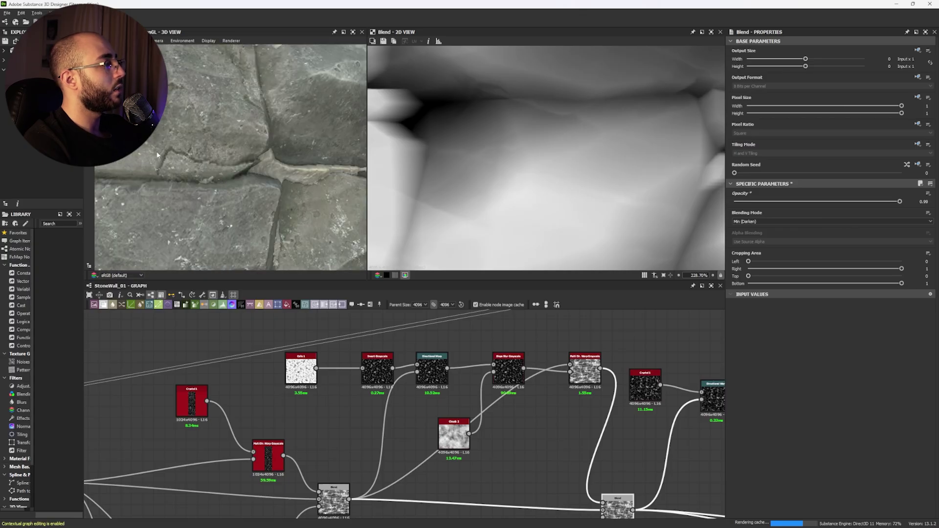
mouse_move(231, 159)
mouse_down()
mouse_move(245, 169)
mouse_move(239, 163)
mouse_up()
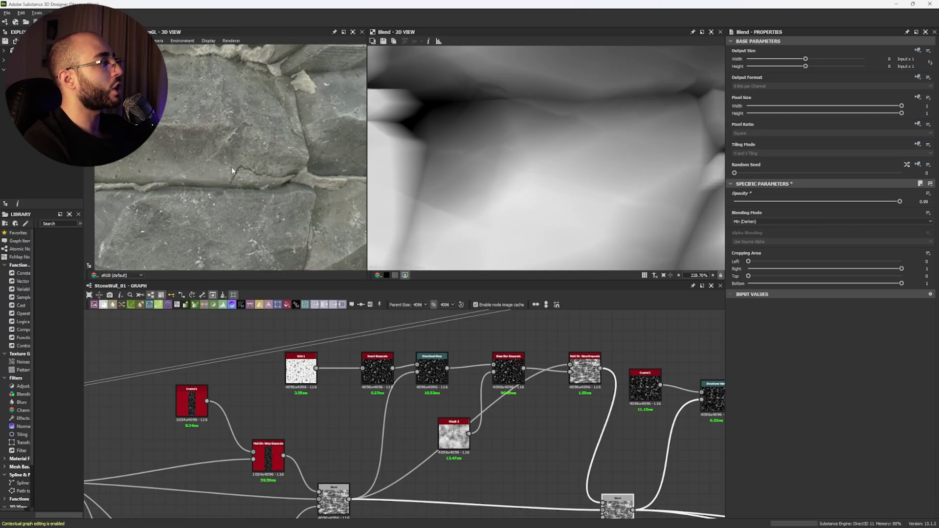
scroll(244, 173, down, 5)
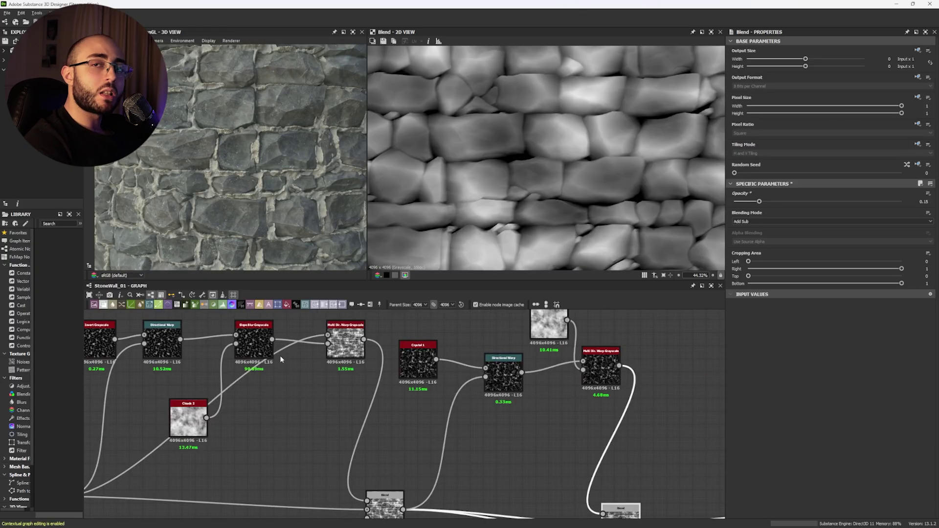
Preview Crystal 1, its Directional Warp, Clouds 2 and Multi Directional Warp Grayscale in order, and examine the warped crystal pattern.
middle_drag(297, 348, 304, 417)
scroll(484, 388, up, 1)
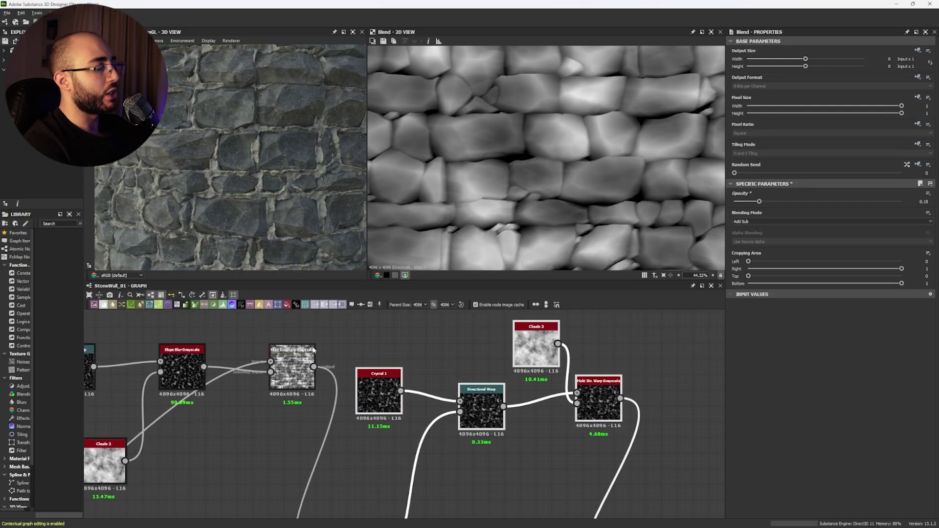
middle_drag(389, 412, 347, 419)
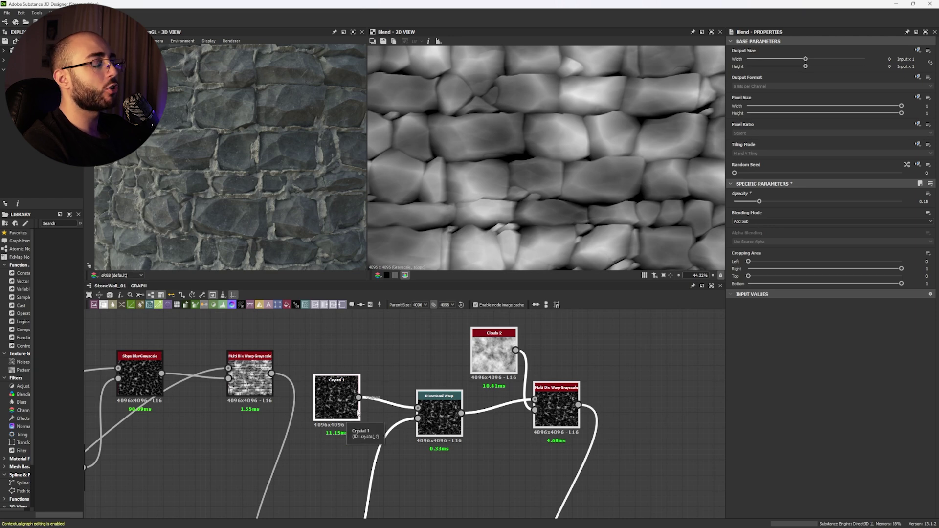
double_click(352, 411)
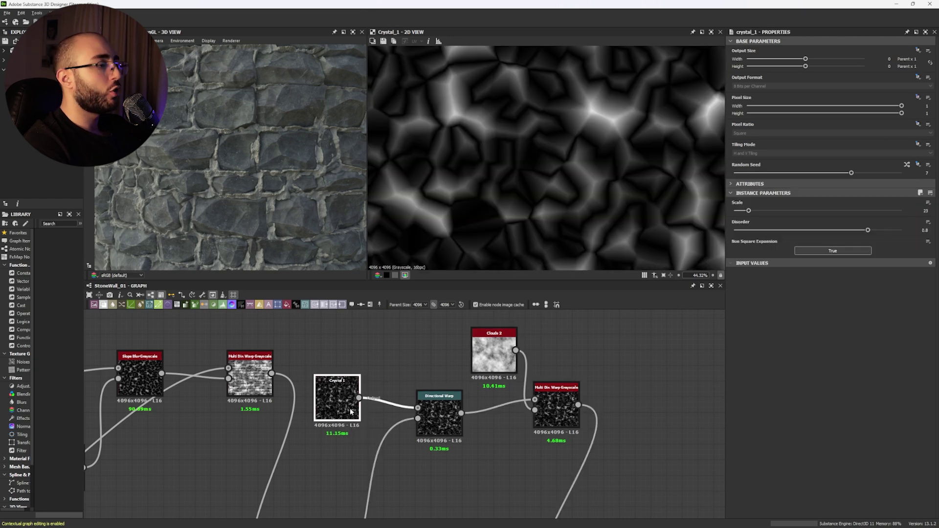
double_click(439, 431)
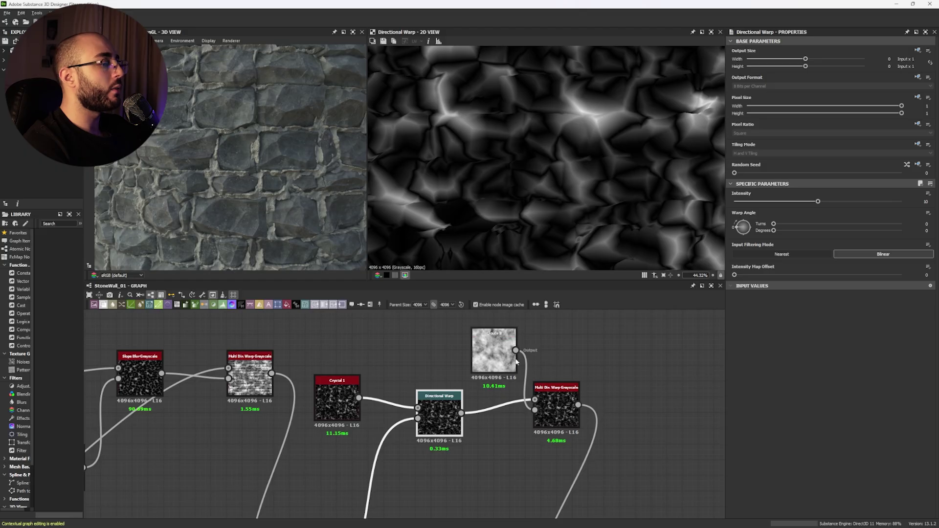
double_click(492, 360)
double_click(562, 413)
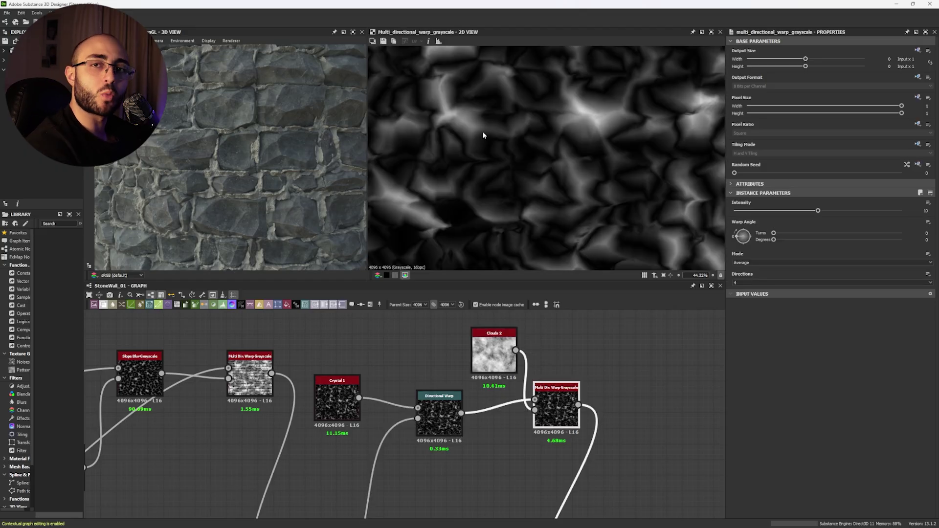
Try an opacity of 0.54 on the Add Sub Blend that receives the warped crystal, and inspect the stones on the 3D wall.
middle_drag(567, 345, 561, 216)
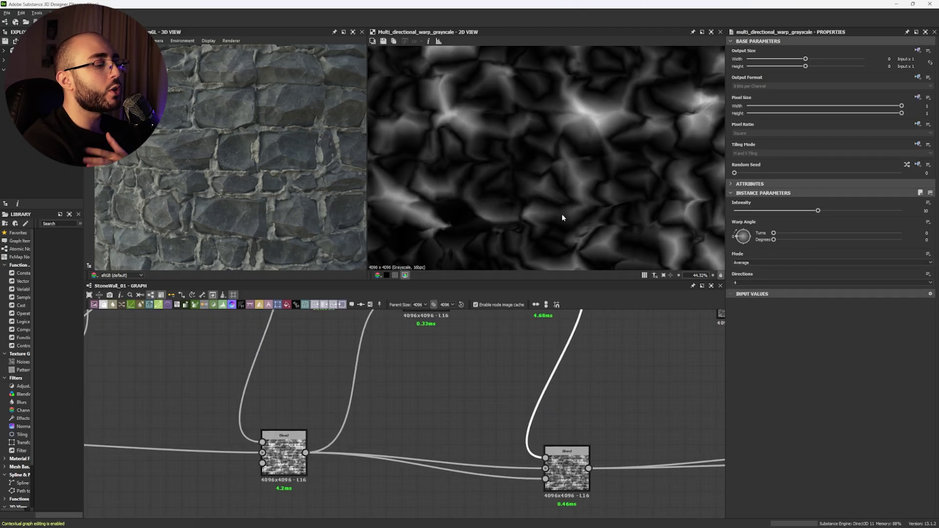
double_click(576, 470)
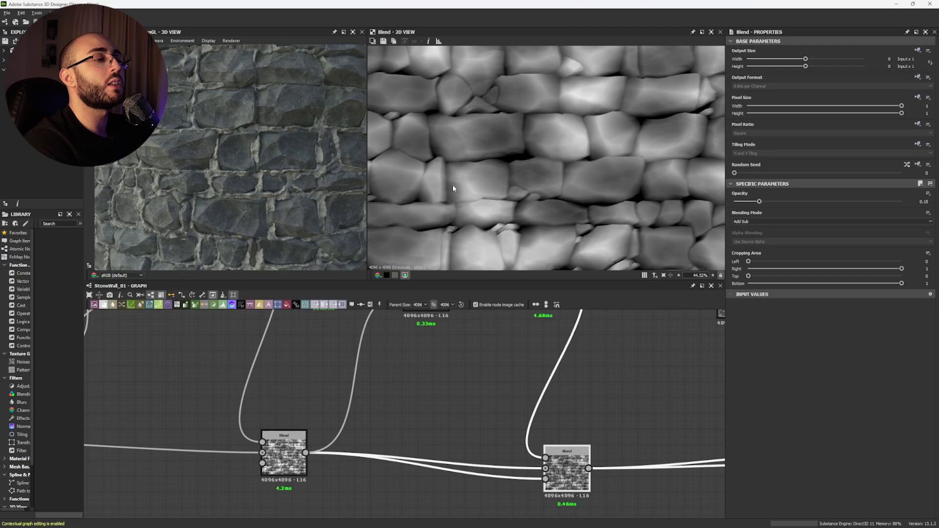
click(824, 202)
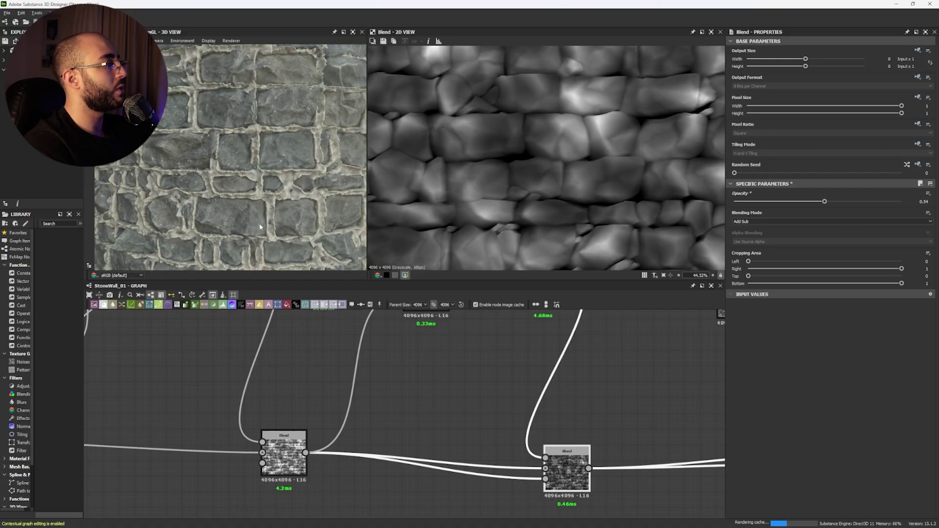
scroll(215, 210, up, 3)
scroll(225, 173, up, 1)
mouse_move(226, 173)
ctrl+shift+mouse_down()
mouse_move(264, 176)
mouse_move(243, 179)
ctrl+shift+mouse_up()
scroll(242, 179, down, 3)
Try an Auto Levels node on the output of the Add Sub Blend.
middle_drag(508, 400, 172, 351)
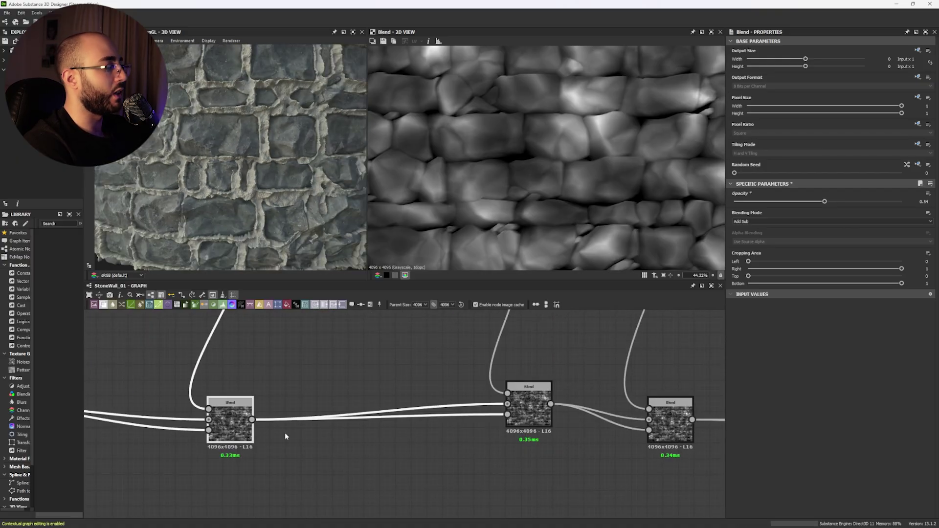
drag(252, 419, 303, 442)
text(au)
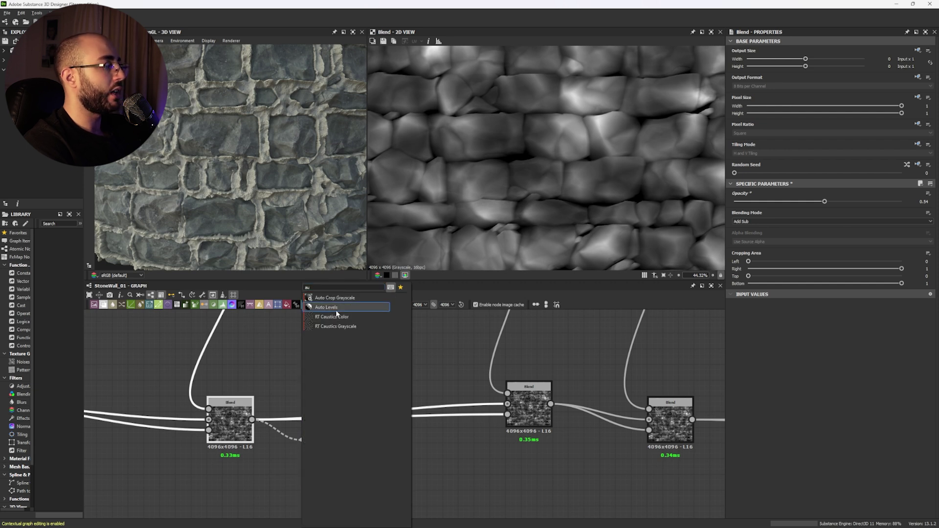
click(335, 309)
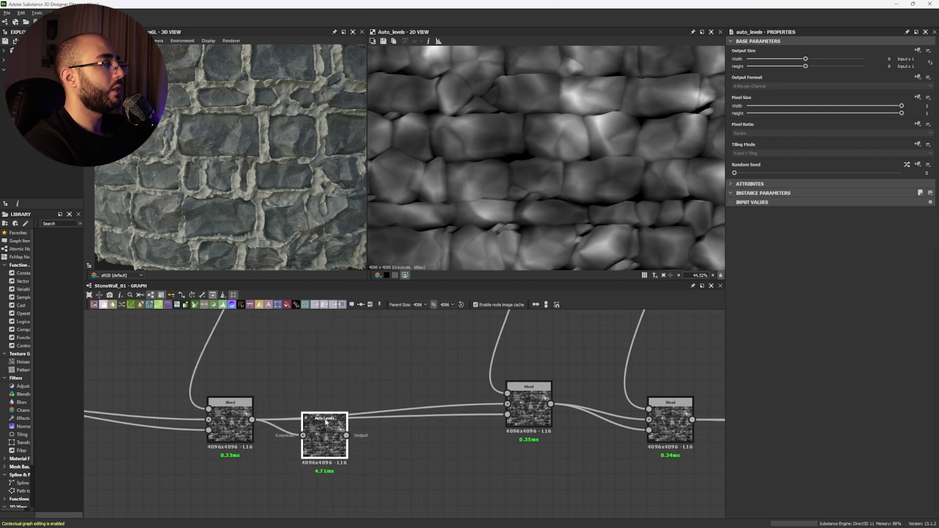
key(Delete)
Try a Levels node on the Add Sub Blend's output and examine the stones and mortar up close on the 3D cylinder.
drag(252, 420, 293, 445)
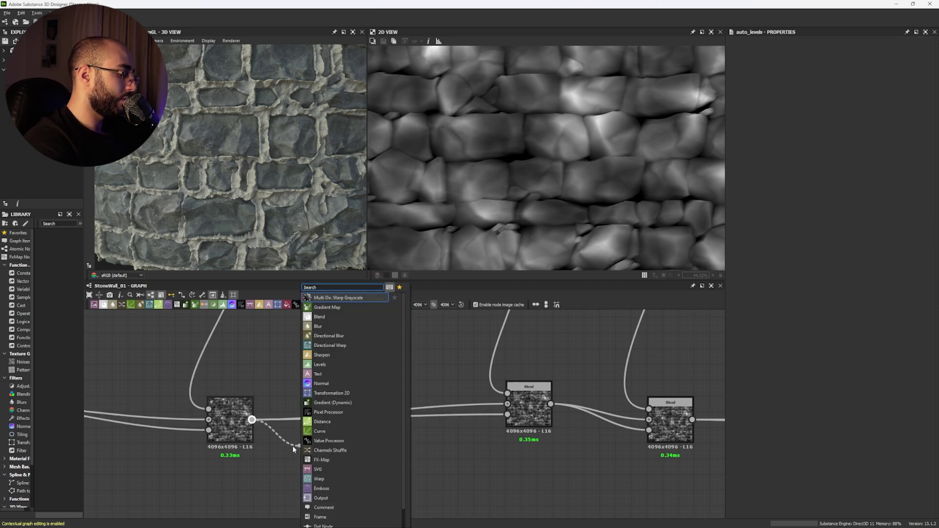
text(levels)
key(Return)
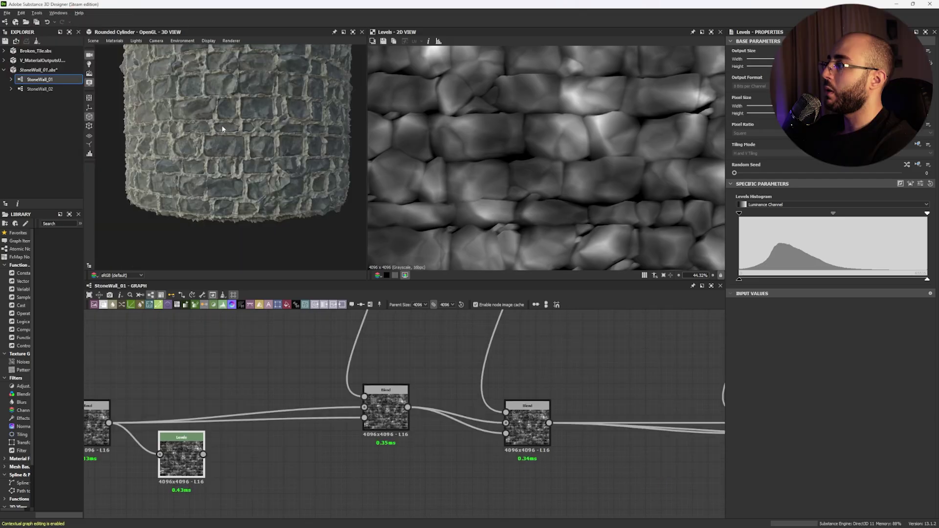
scroll(222, 128, up, 5)
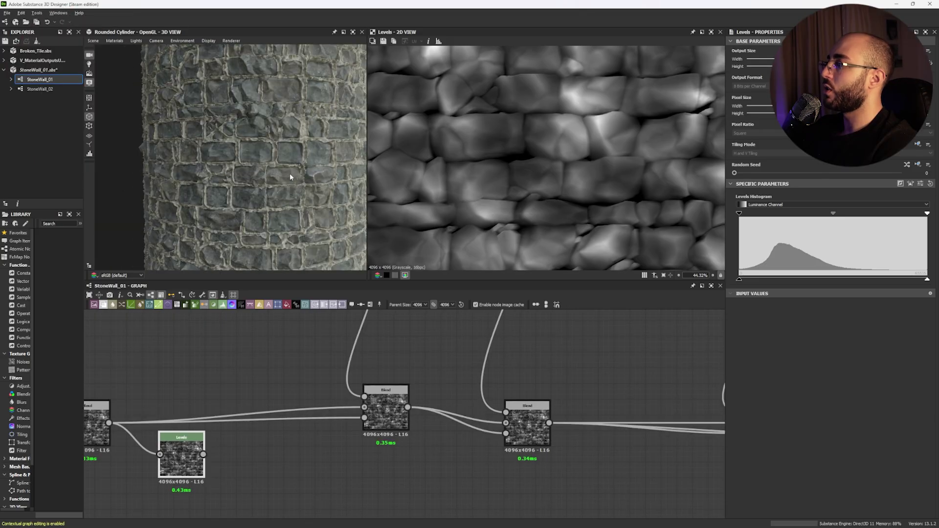
ctrl+shift+right_drag(272, 157, 323, 154)
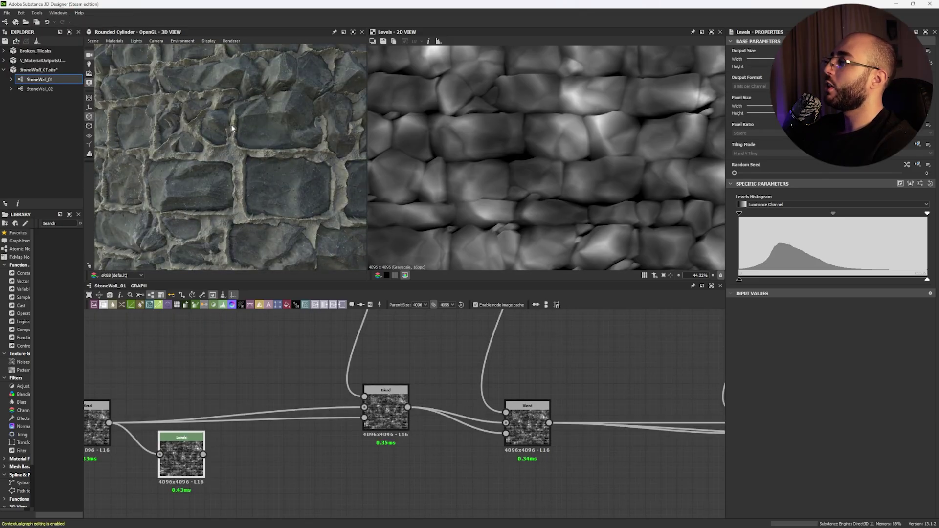
drag(244, 154, 297, 149)
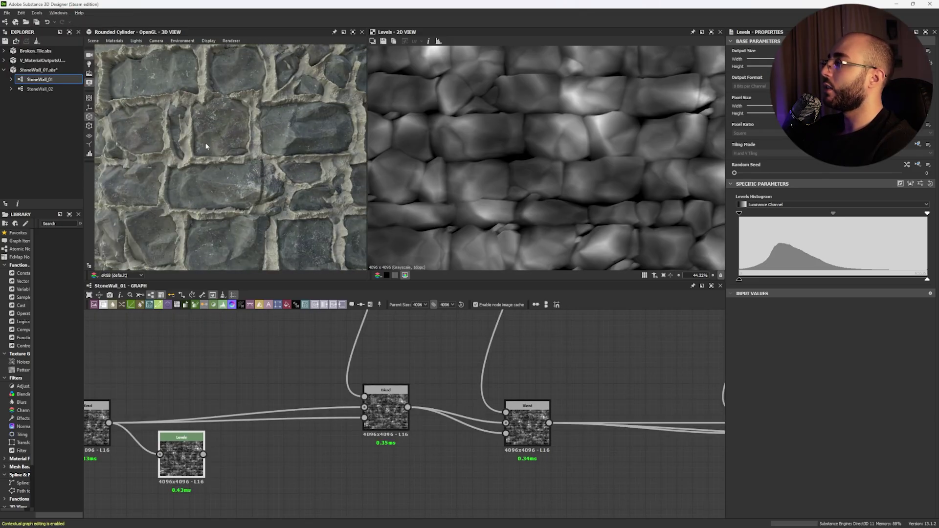
scroll(218, 178, up, 5)
scroll(233, 168, down, 5)
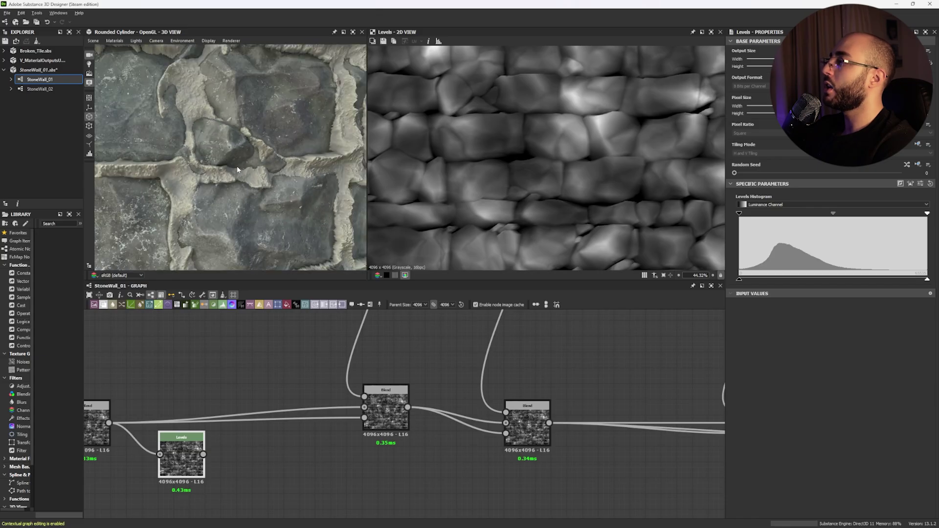
Delete the Levels node and undo the preceding test edits after the Add Sub Blend.
middle_drag(296, 447, 478, 439)
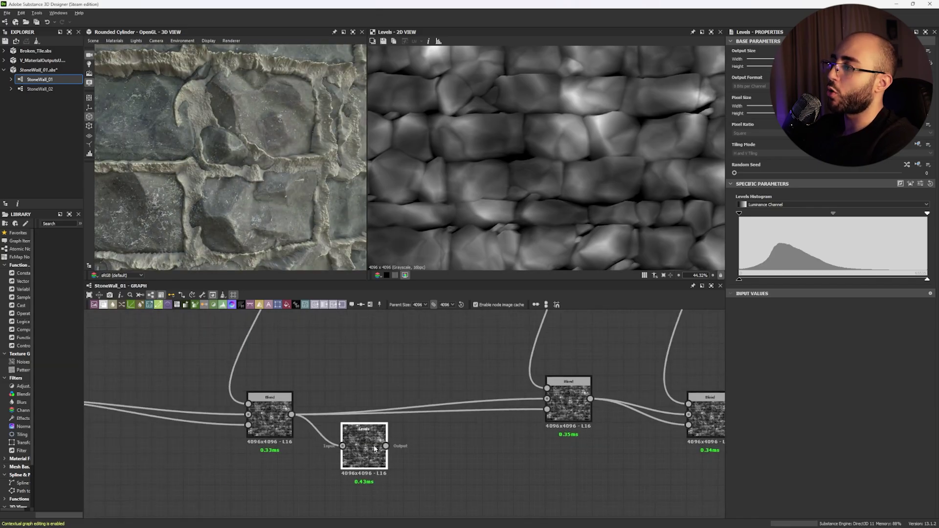
key(Delete)
key(ctrl+z)
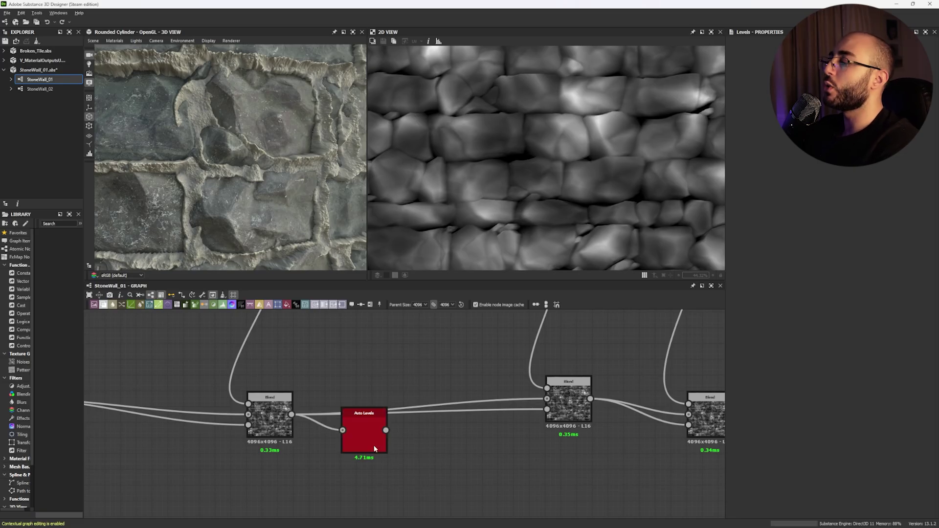
key(ctrl+z)
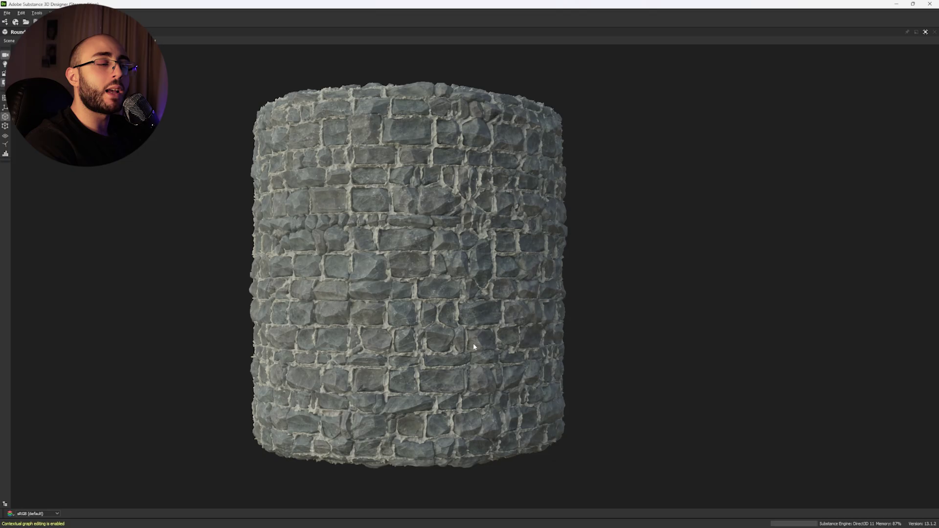
Inspect the faceted stone surfaces and mortar gaps up close across the enlarged 3D cylinder.
scroll(415, 344, up, 6)
middle_drag(419, 343, 443, 328)
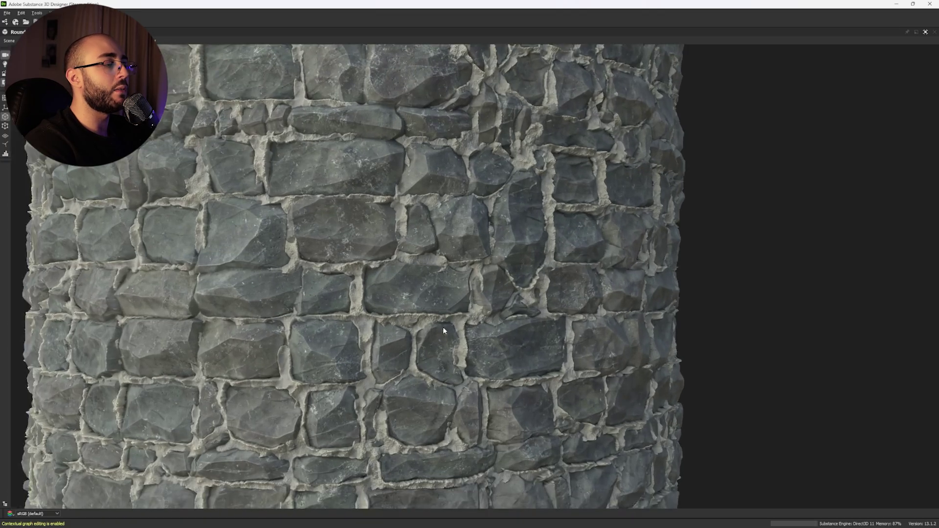
scroll(443, 328, down, 3)
scroll(439, 315, up, 3)
scroll(448, 313, down, 2)
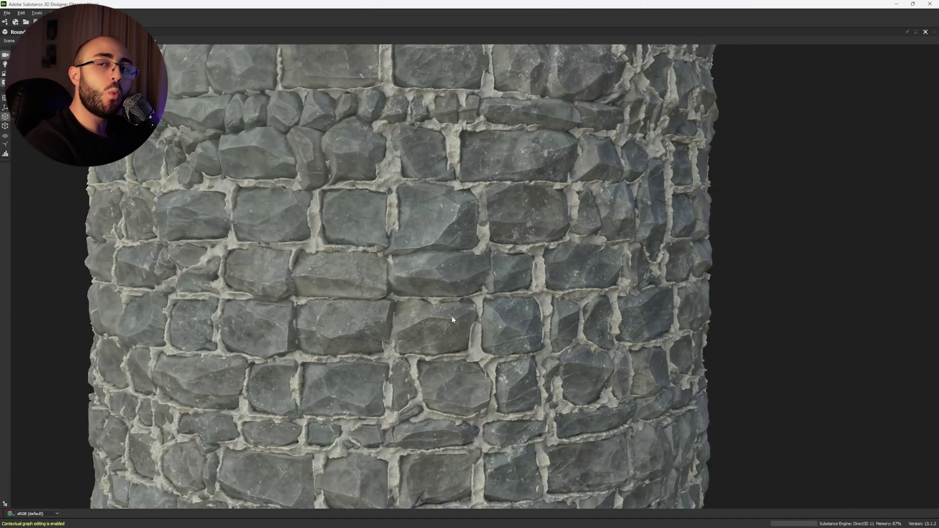
scroll(433, 255, down, 2)
scroll(399, 219, up, 3)
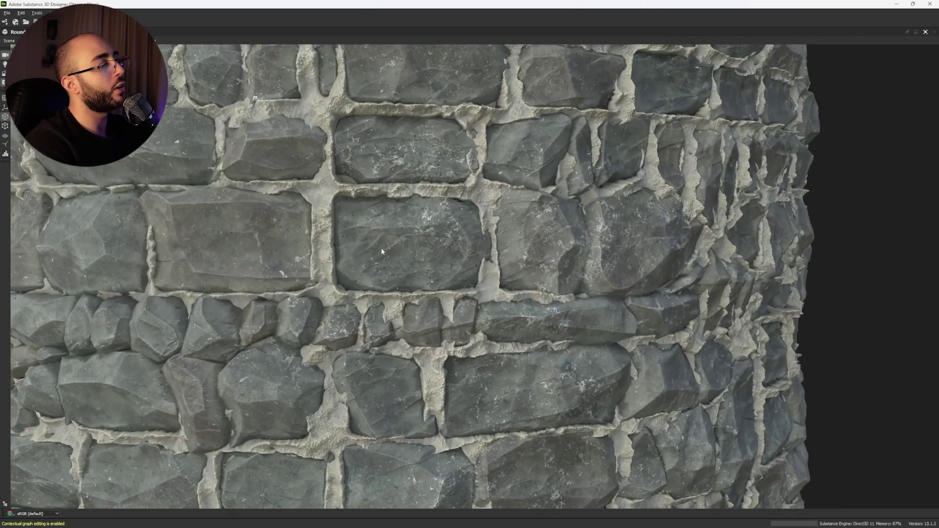